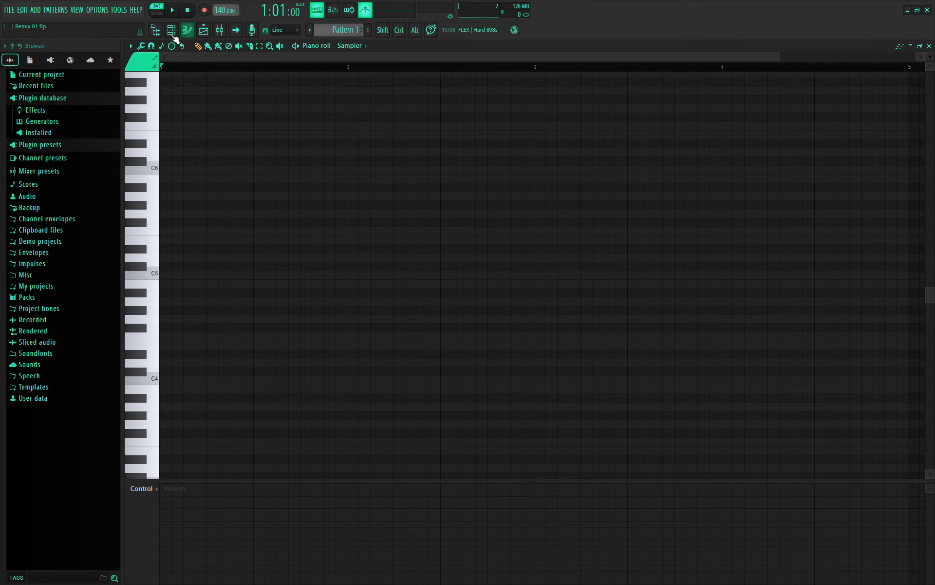
# - Show the Channel rack, close and reopen it from the View menu, and move it down-left
pyautogui.click(171, 30)
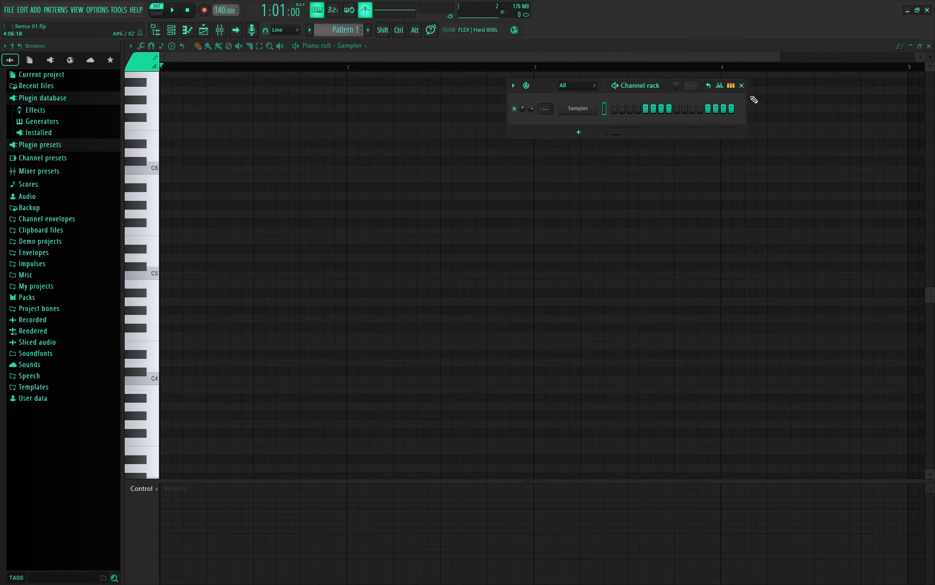
pyautogui.click(742, 85)
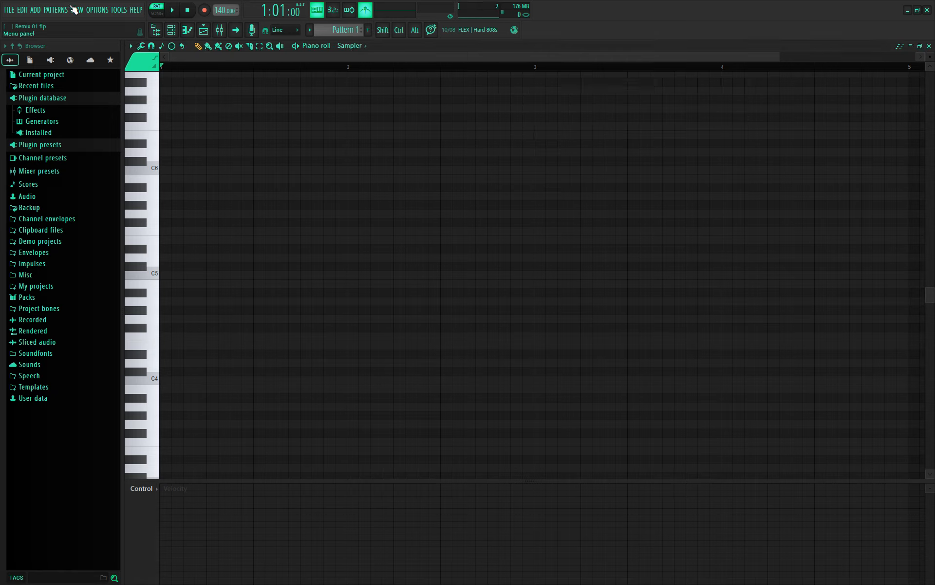
pyautogui.click(76, 10)
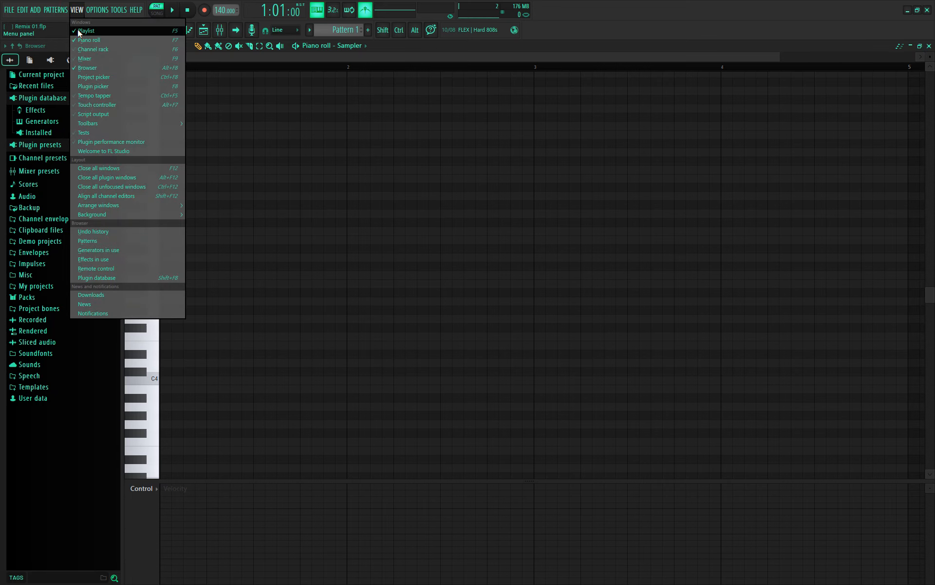
pyautogui.click(88, 51)
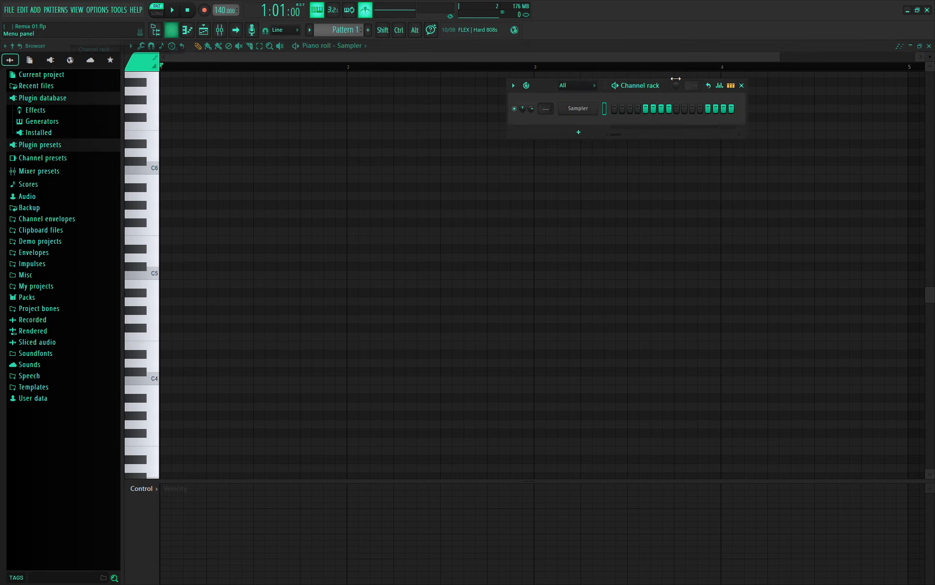
pyautogui.moveTo(664, 84); pyautogui.dragTo(656, 103)
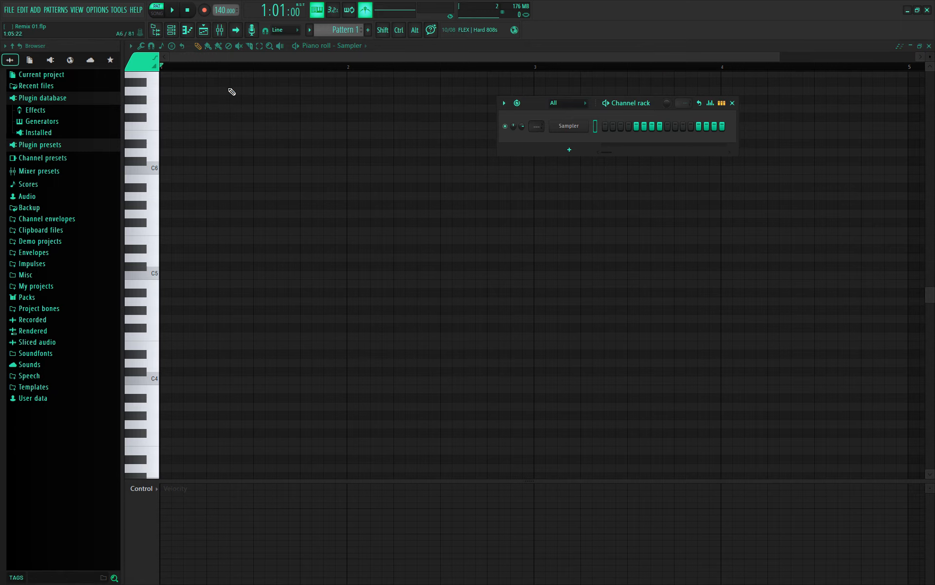
pyautogui.moveTo(626, 116); pyautogui.dragTo(588, 134)
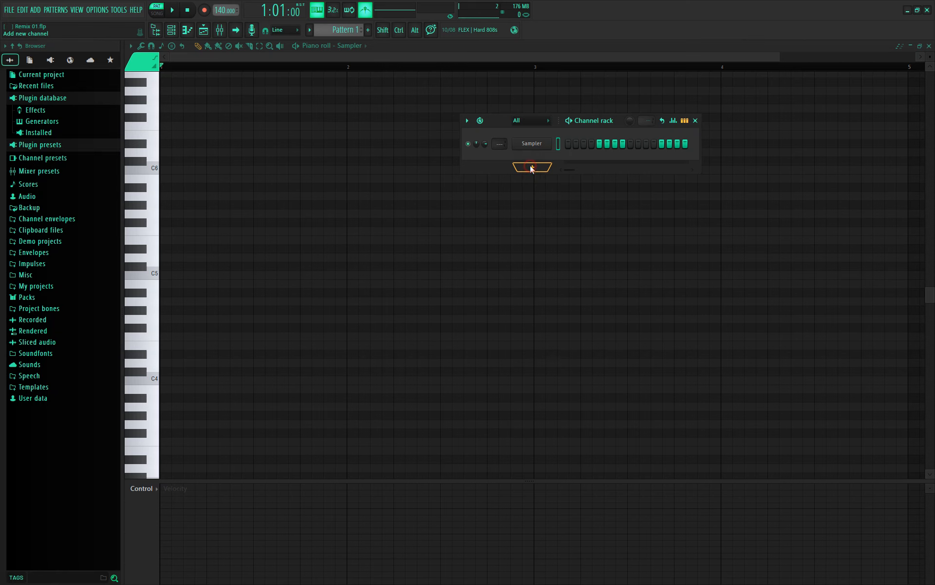
# - Add an FPC drum channel from the plugin list and focus its Fpc Polka 10 pad window
pyautogui.click(531, 168)
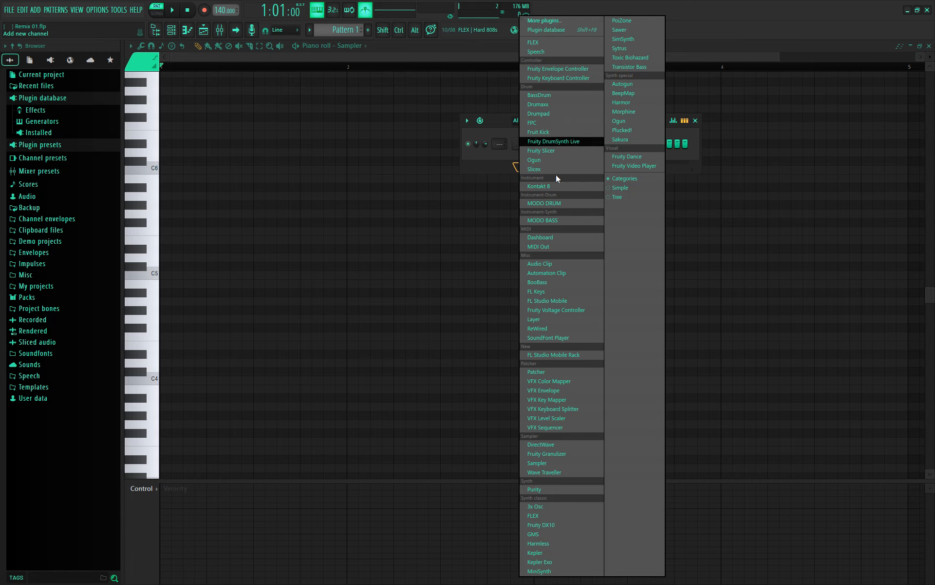
pyautogui.click(552, 124)
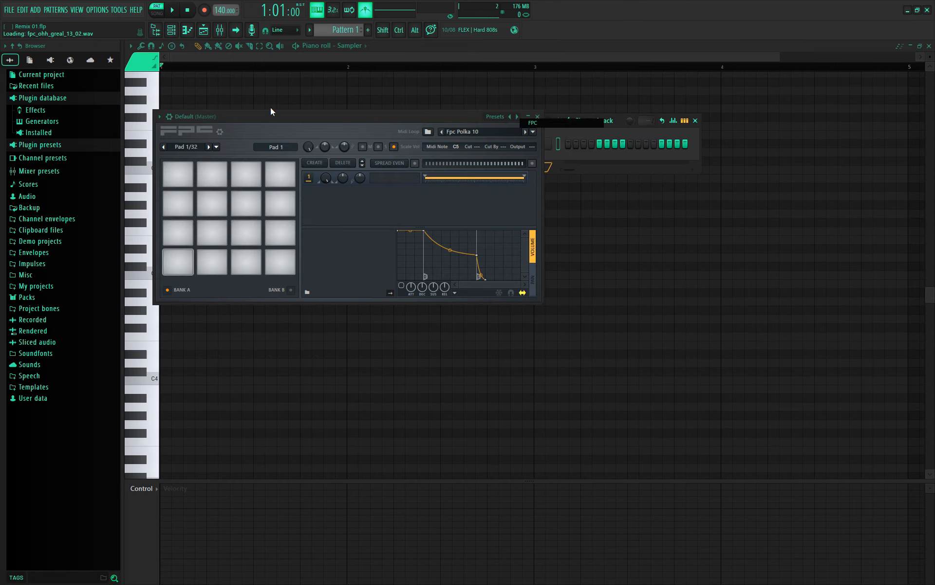
pyautogui.click(428, 119)
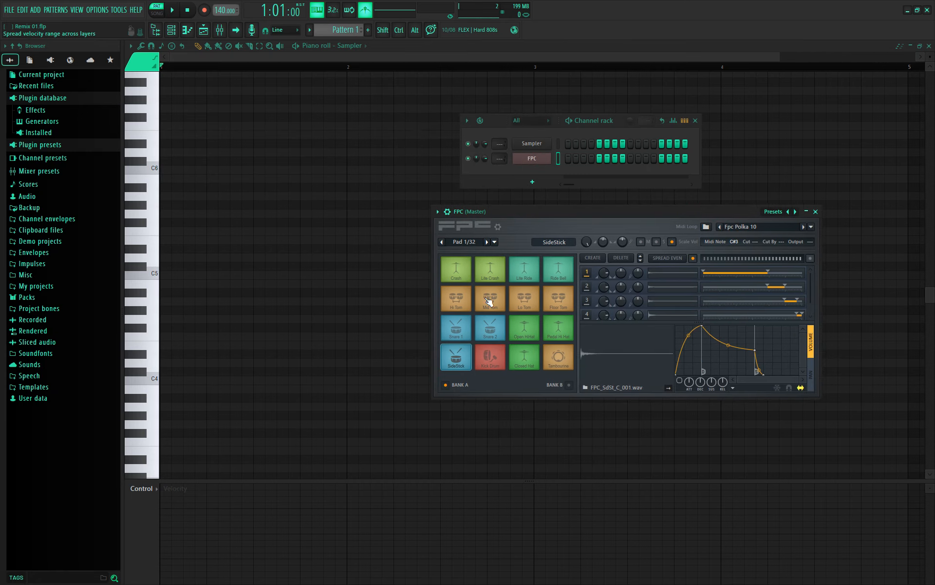
# - Audition several FPC drum pads, from SideStick to Open HiHat
pyautogui.click(457, 364)
pyautogui.click(553, 358)
pyautogui.click(563, 339)
pyautogui.click(529, 328)
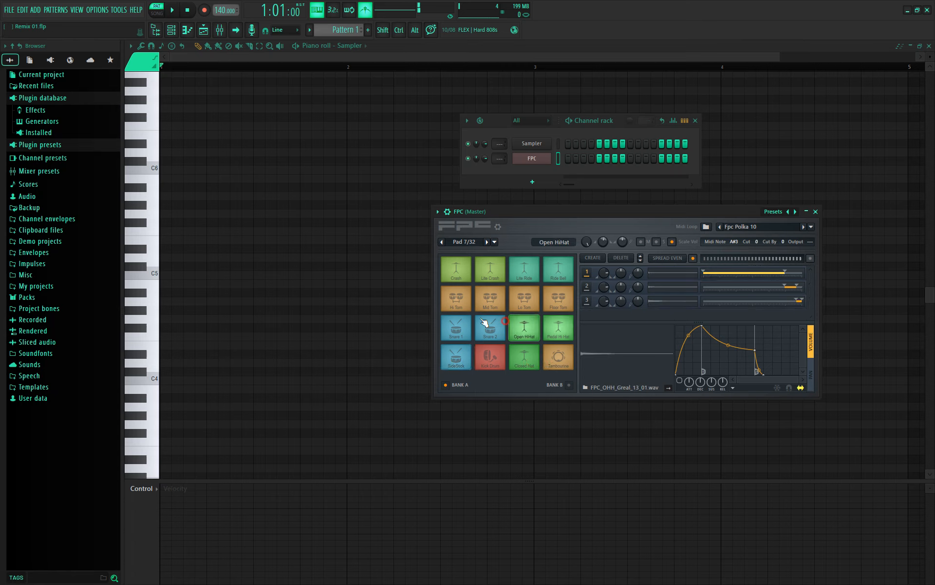
pyautogui.click(487, 323)
pyautogui.click(456, 307)
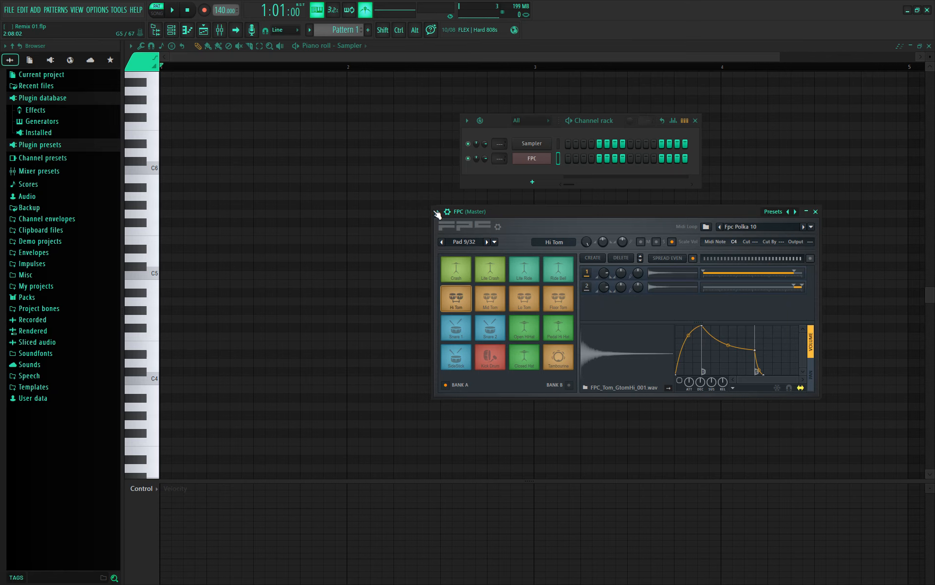
# - Dock the FPC window into the workspace and preview Sampler notes D4 down to G3
pyautogui.click(437, 212)
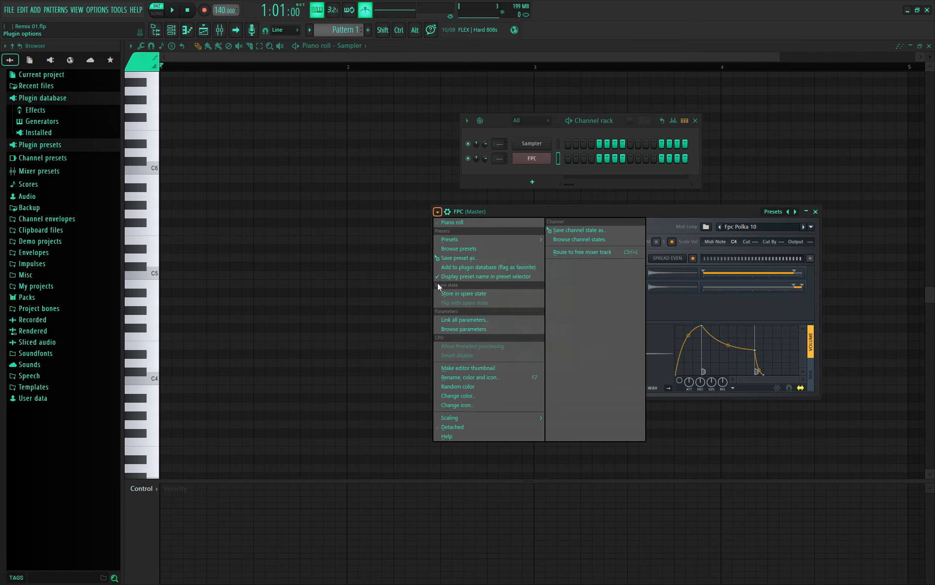
pyautogui.click(453, 427)
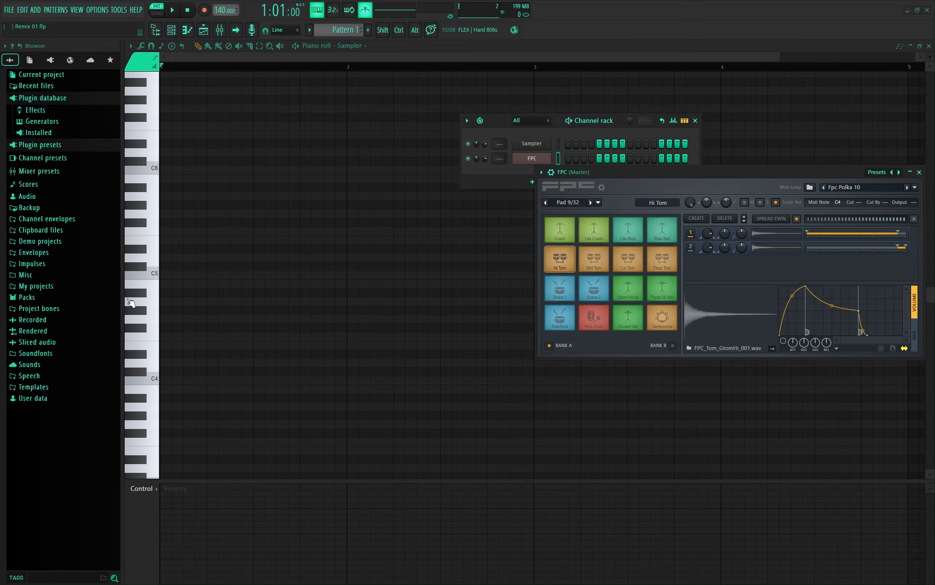
pyautogui.moveTo(148, 343); pyautogui.dragTo(146, 481)
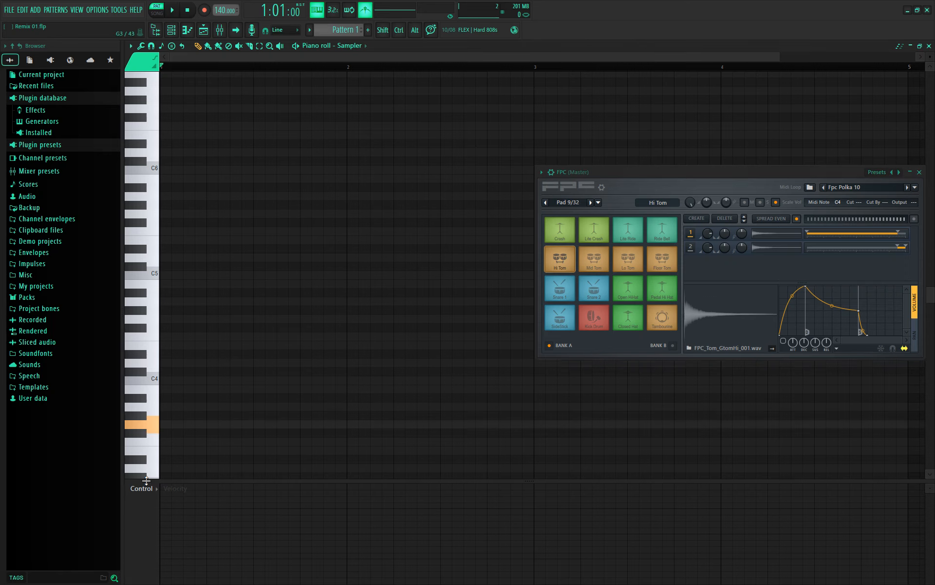
pyautogui.scroll(-1, 415, 77)
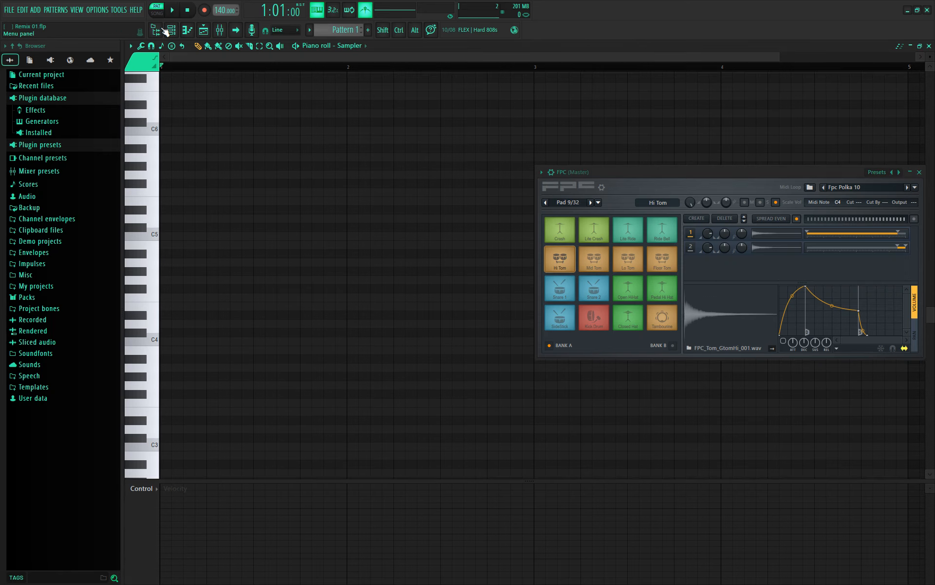
# - Detach the Channel rack, move it up, and select the FPC and Sampler channels
pyautogui.click(171, 29)
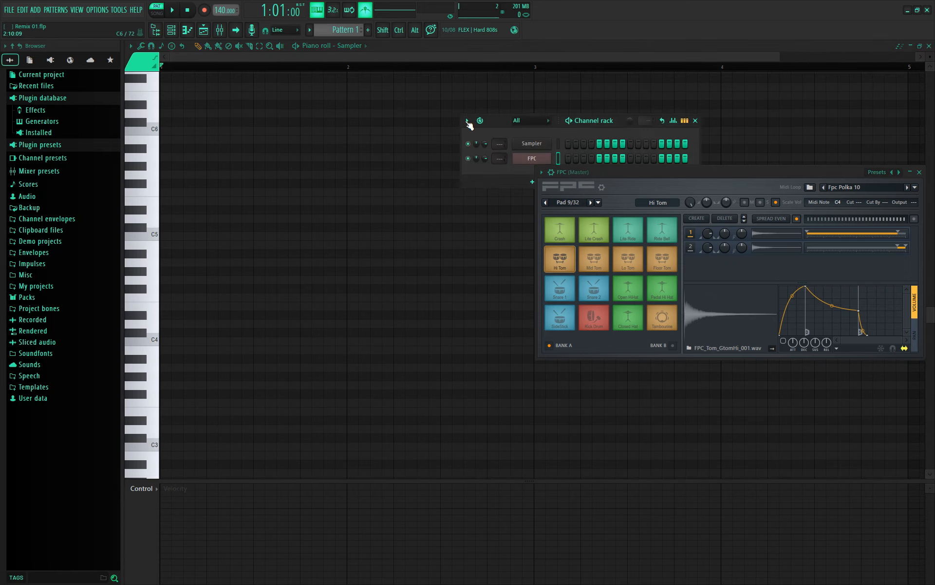
pyautogui.click(466, 121)
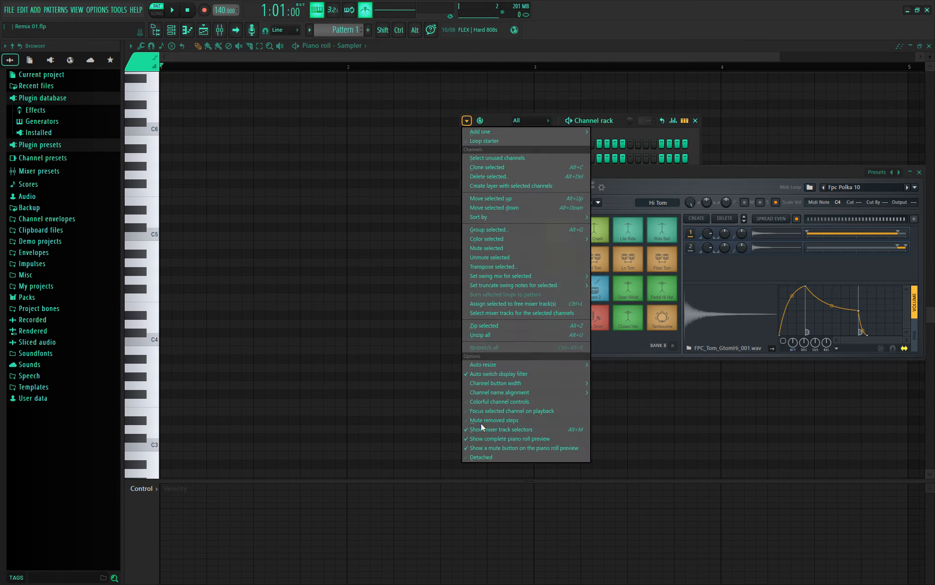
pyautogui.click(490, 457)
pyautogui.moveTo(619, 125); pyautogui.dragTo(671, 58)
pyautogui.click(613, 94)
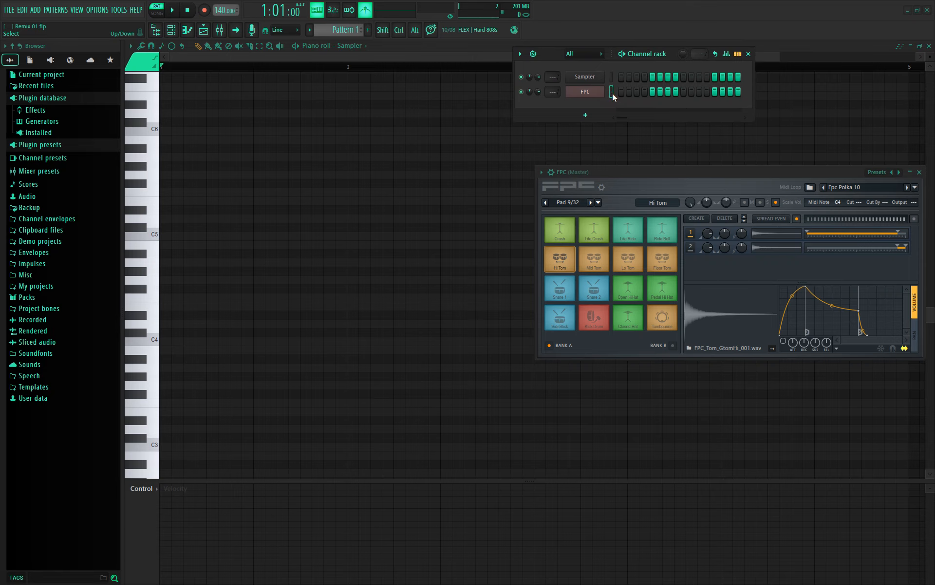
pyautogui.doubleClick(611, 94)
# - Preview piano roll notes E4, C4, and C2 down to C1
pyautogui.click(140, 306)
pyautogui.click(145, 342)
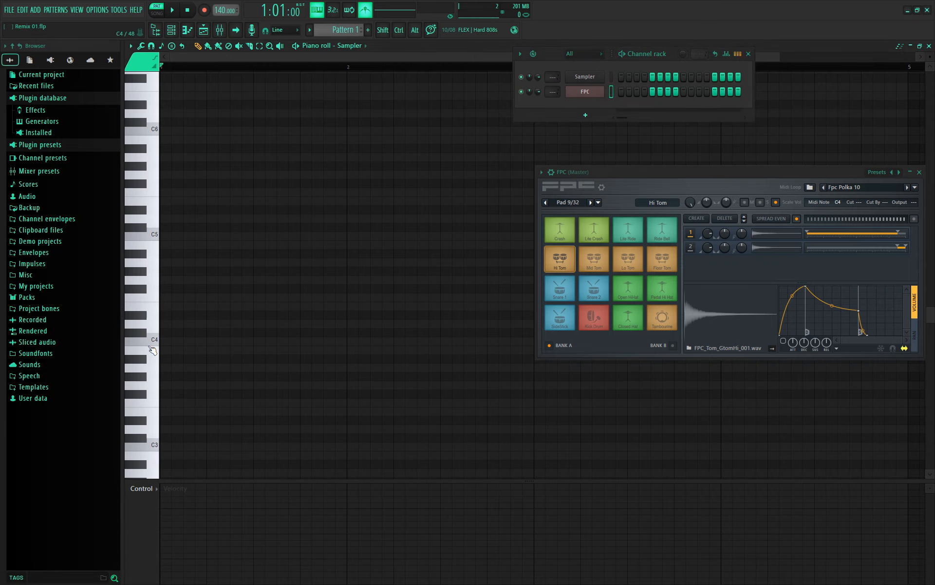
pyautogui.scroll(-8, 153, 350)
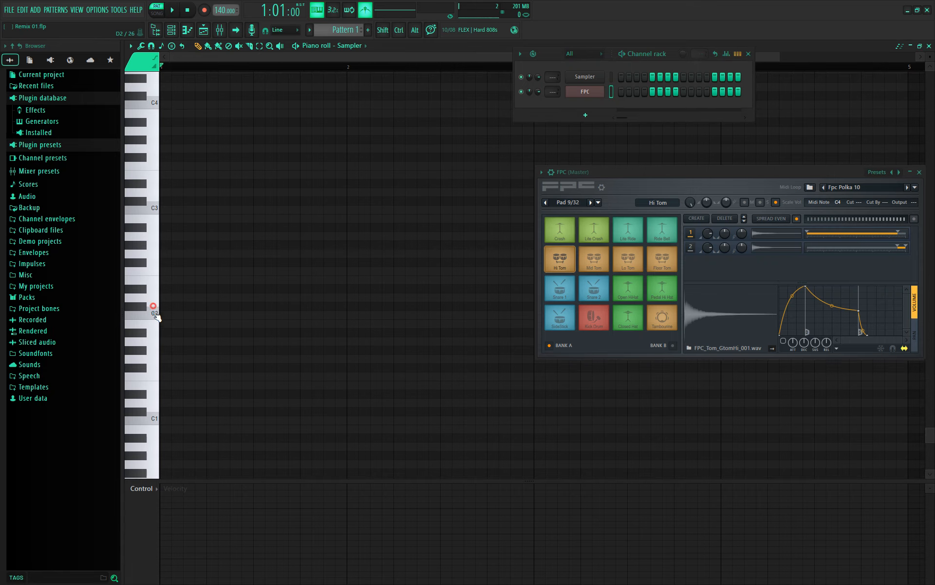
pyautogui.moveTo(153, 308)
pyautogui.mouseDown()
pyautogui.moveTo(145, 418)
pyautogui.moveTo(145, 392)
pyautogui.mouseUp()
# - Open FPC in the piano roll and place Kick Drum notes on beats 1–4
pyautogui.click(611, 92)
pyautogui.rightClick(590, 92)
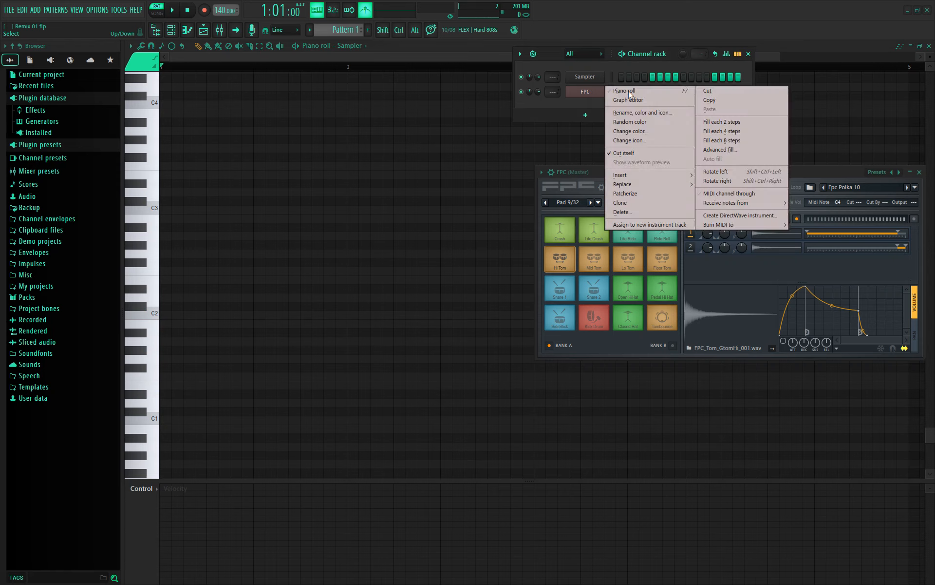
pyautogui.click(629, 92)
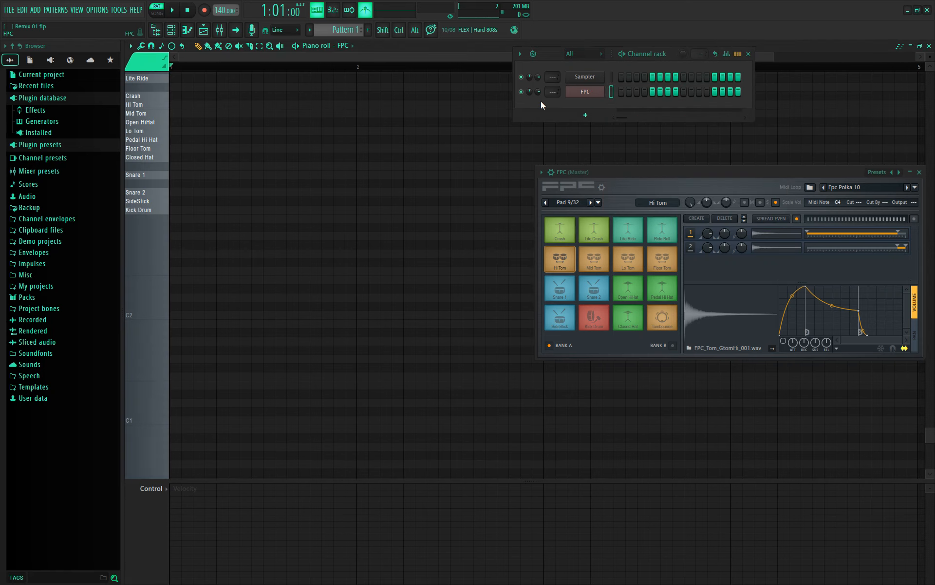
pyautogui.scroll(2, 188, 211)
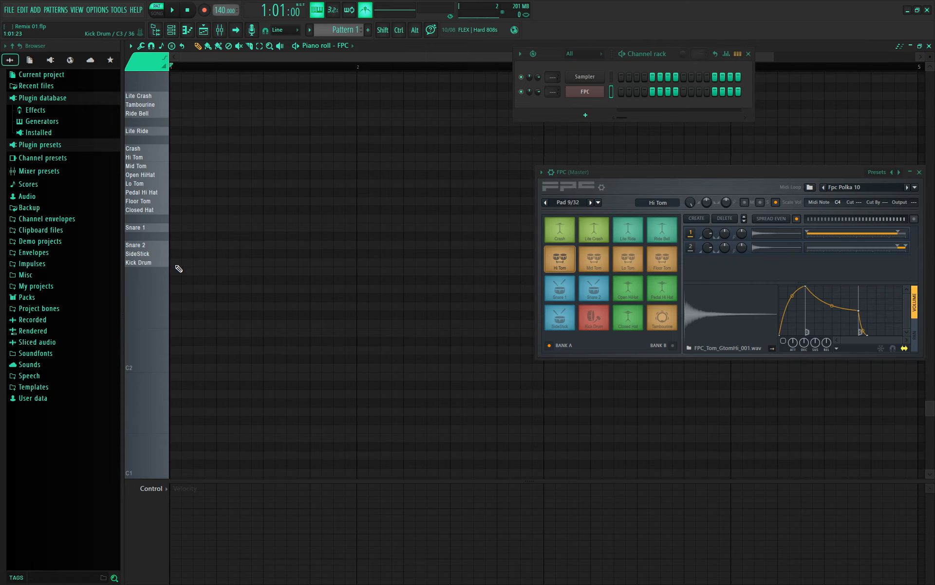
pyautogui.click(176, 263)
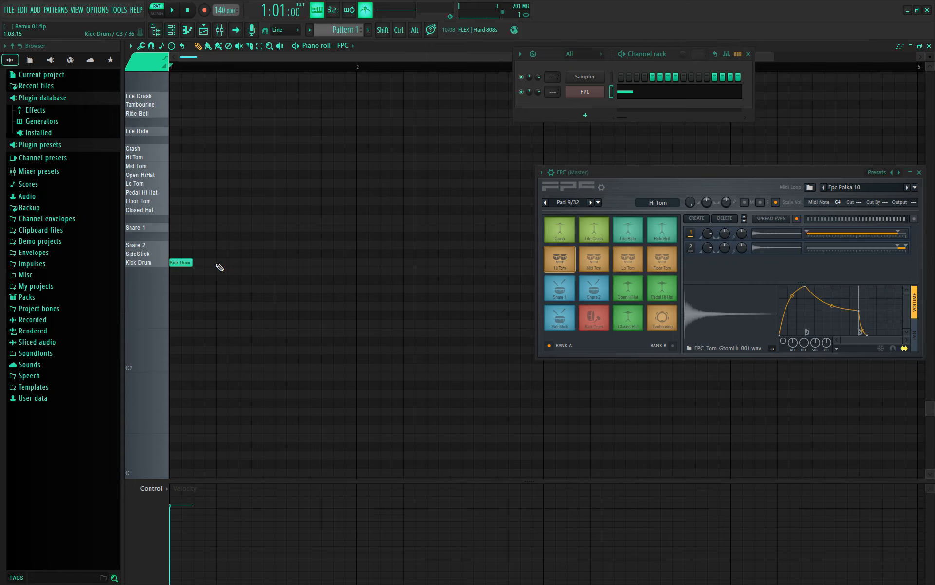
pyautogui.click(218, 263)
pyautogui.click(267, 263)
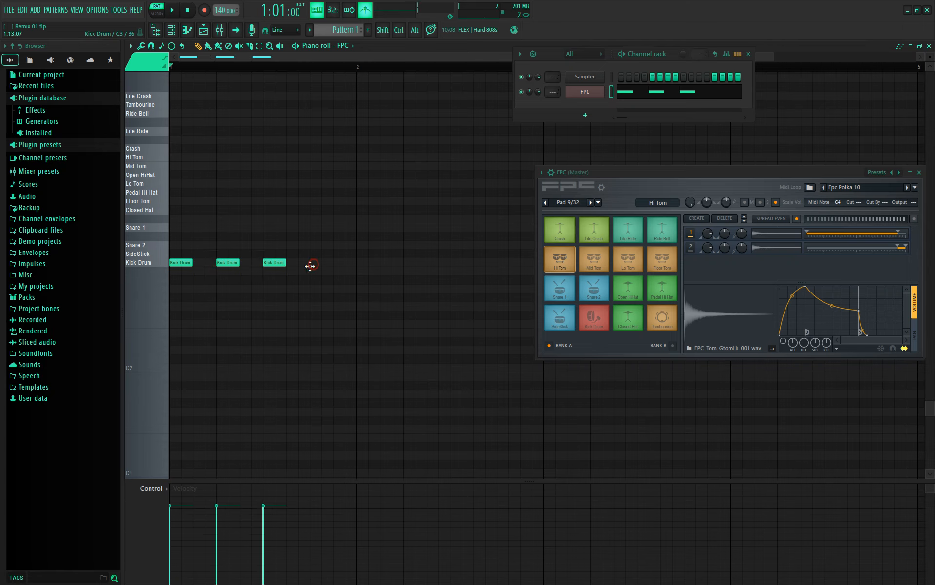
pyautogui.click(312, 262)
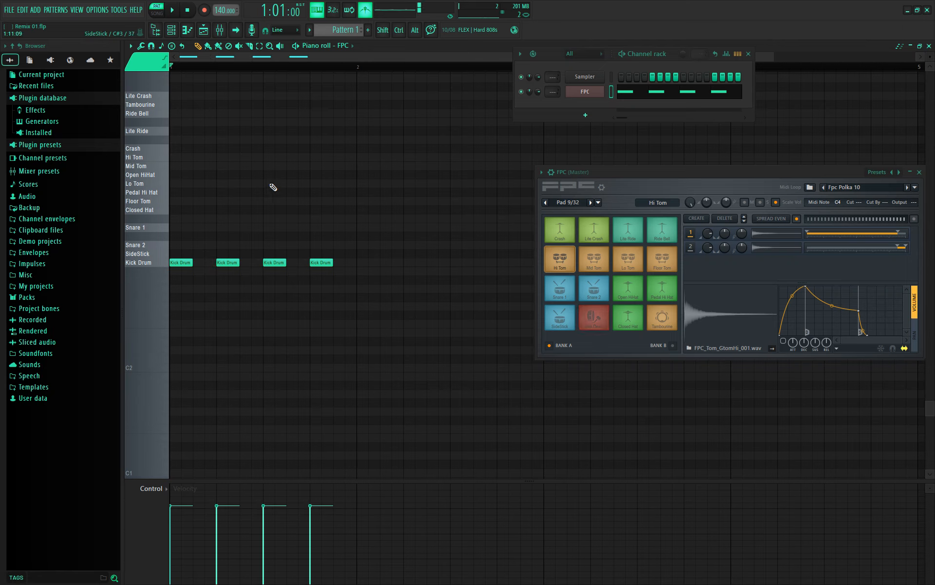
# - Add four short Snare 2 notes between the kicks
pyautogui.click(205, 245)
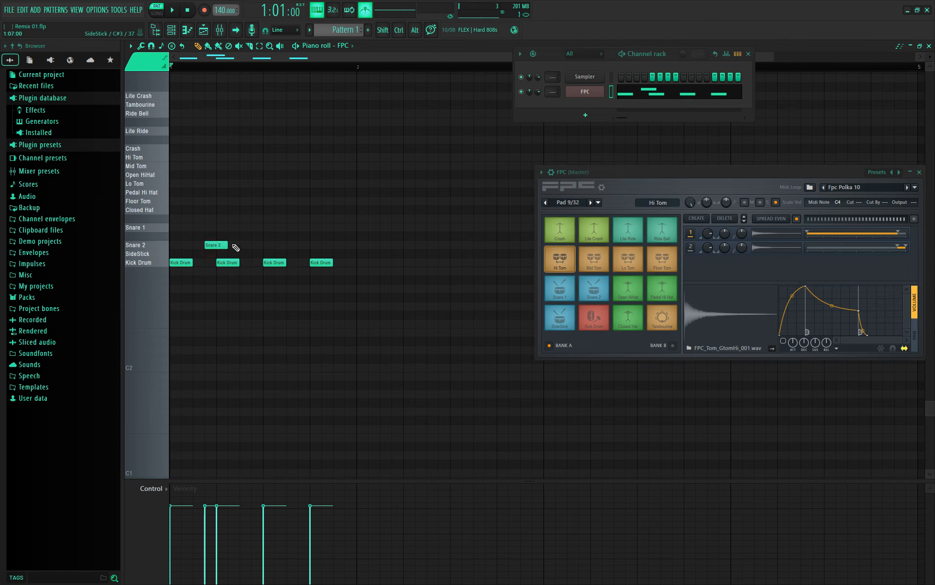
pyautogui.moveTo(229, 244)
pyautogui.mouseDown()
pyautogui.moveTo(251, 245)
pyautogui.moveTo(216, 246)
pyautogui.mouseUp()
pyautogui.click(299, 244)
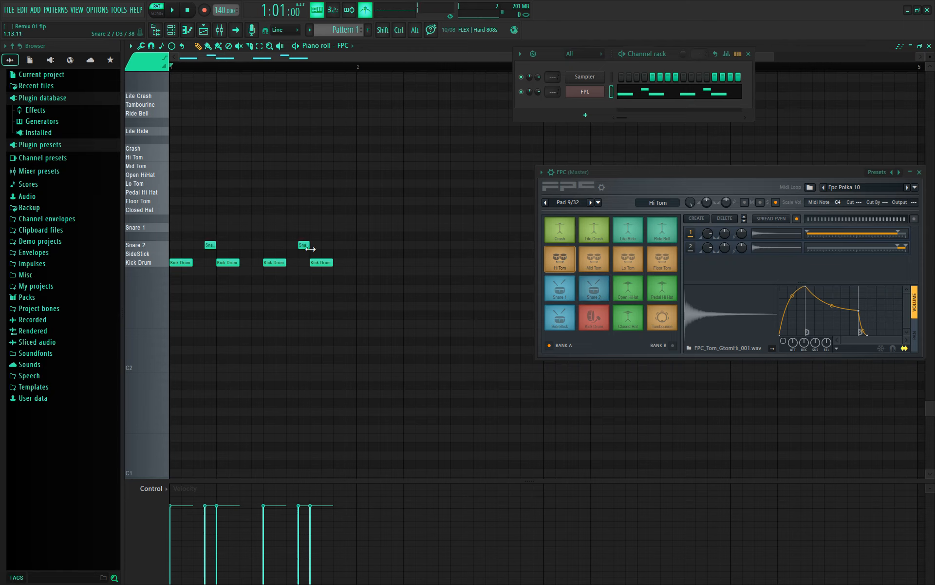
pyautogui.moveTo(303, 244); pyautogui.dragTo(244, 246)
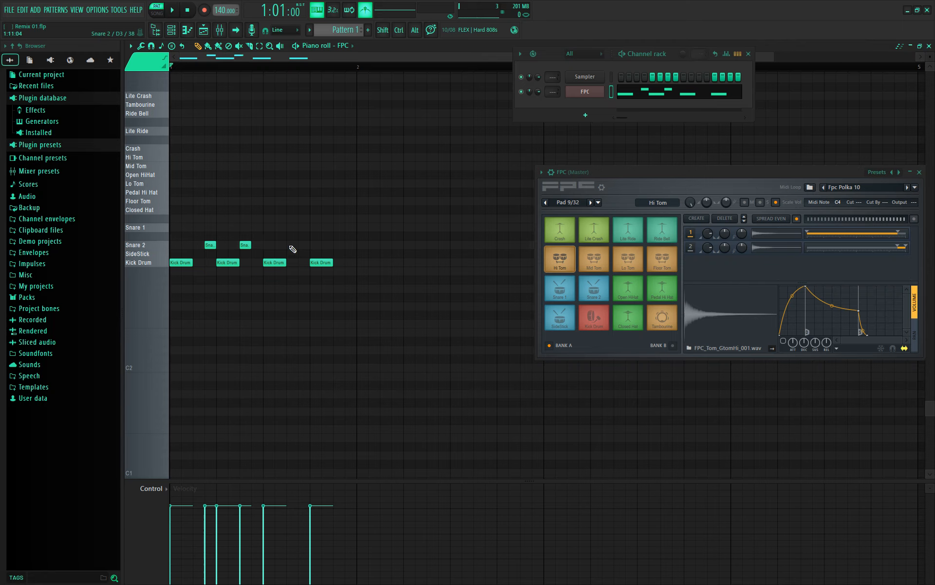
pyautogui.click(299, 245)
pyautogui.click(339, 245)
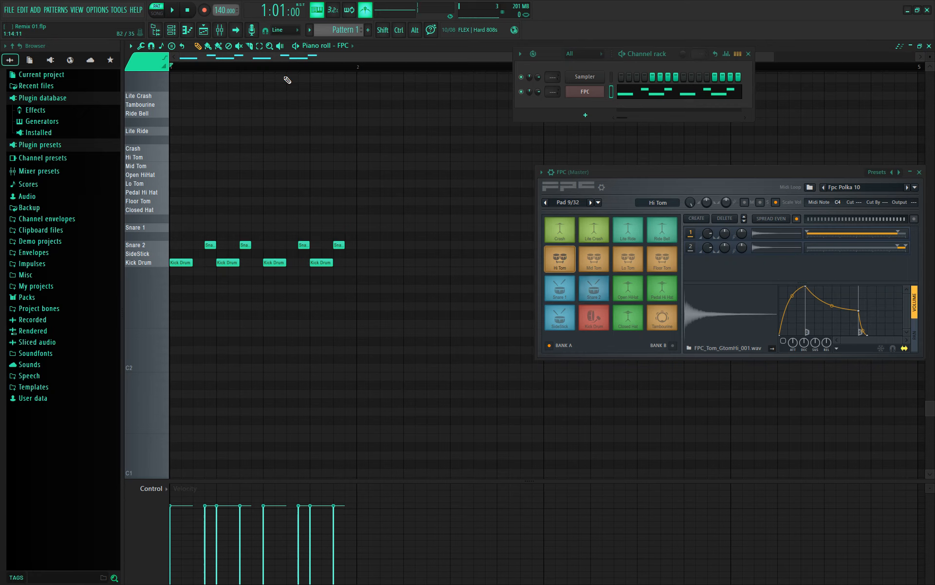
# - Type a tempo value of 1000 and play the pattern
pyautogui.rightClick(222, 9)
pyautogui.click(219, 7)
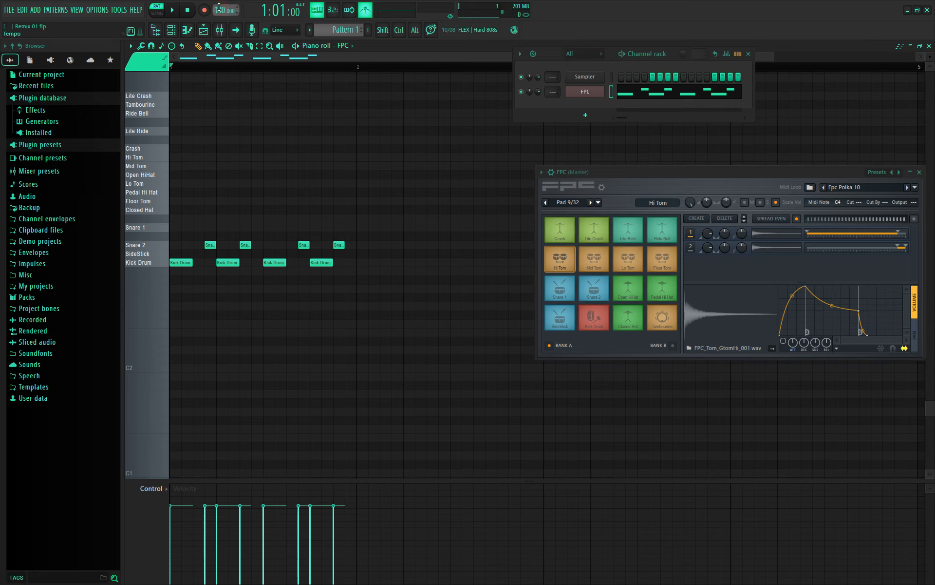
pyautogui.rightClick(220, 10)
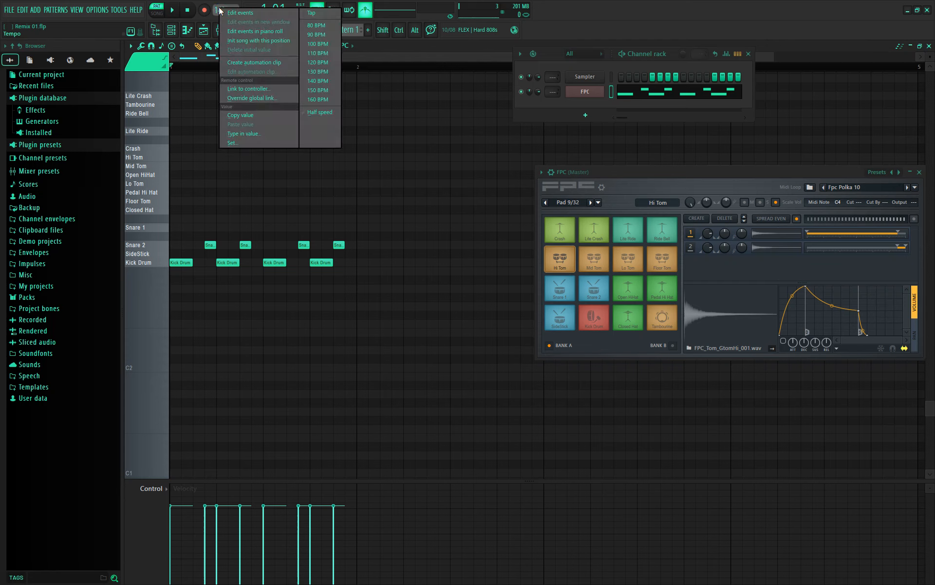
pyautogui.click(259, 134)
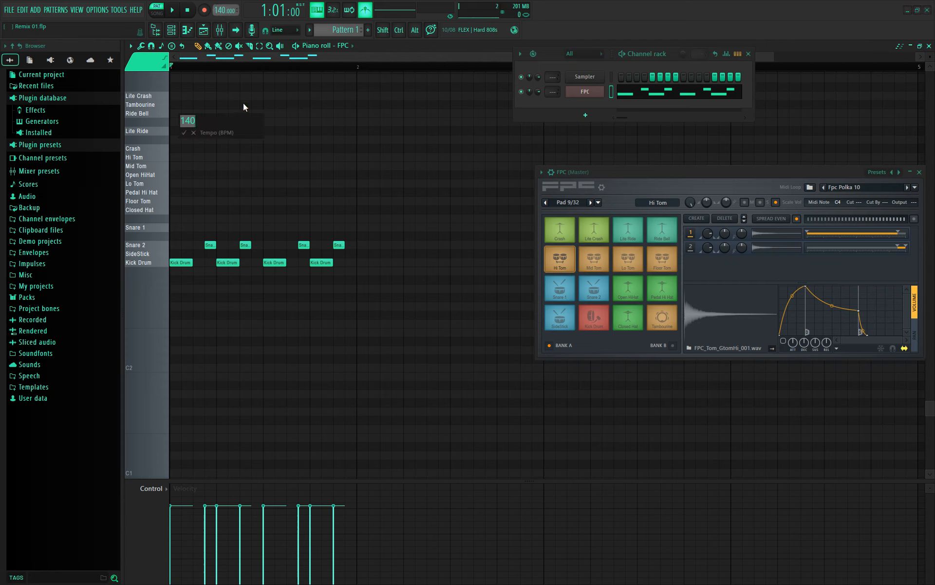
pyautogui.write('1000')
pyautogui.press('Return')
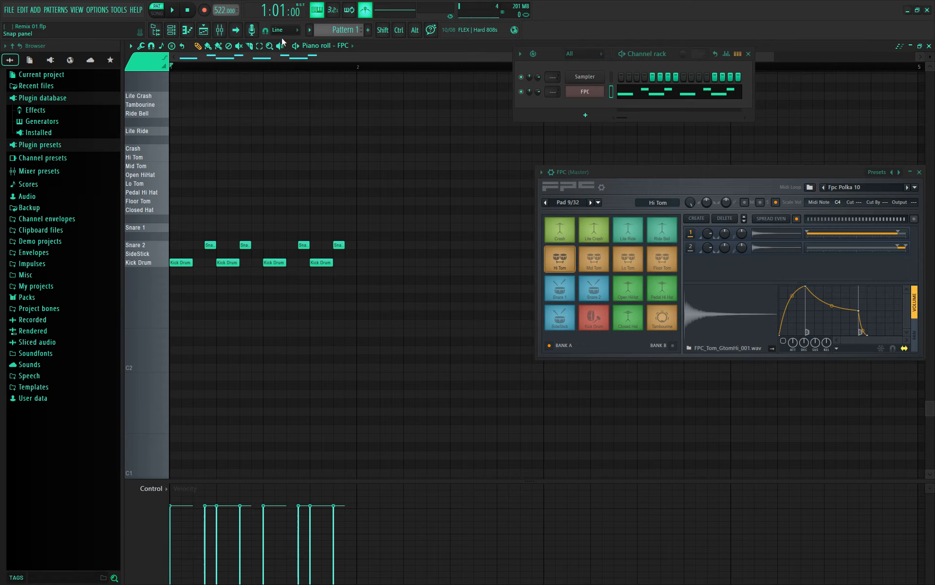
pyautogui.press('space')
pyautogui.press('space')
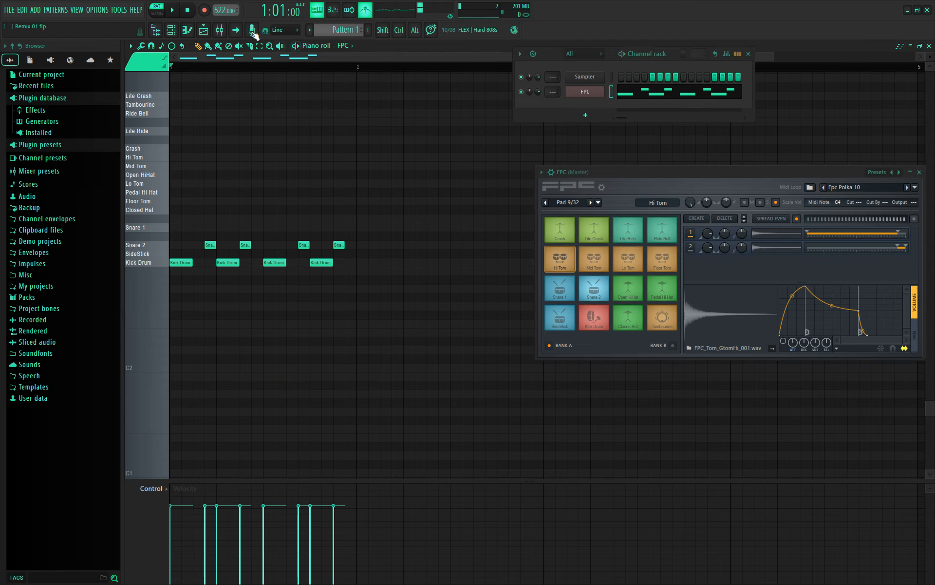
# - Correct the tempo to 100 BPM and play the pattern again
pyautogui.rightClick(226, 11)
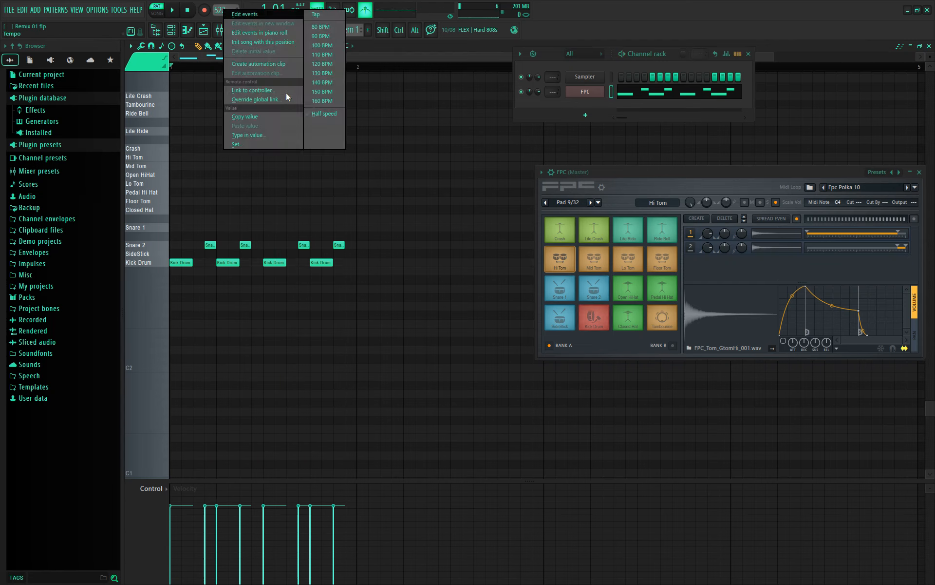
pyautogui.click(258, 136)
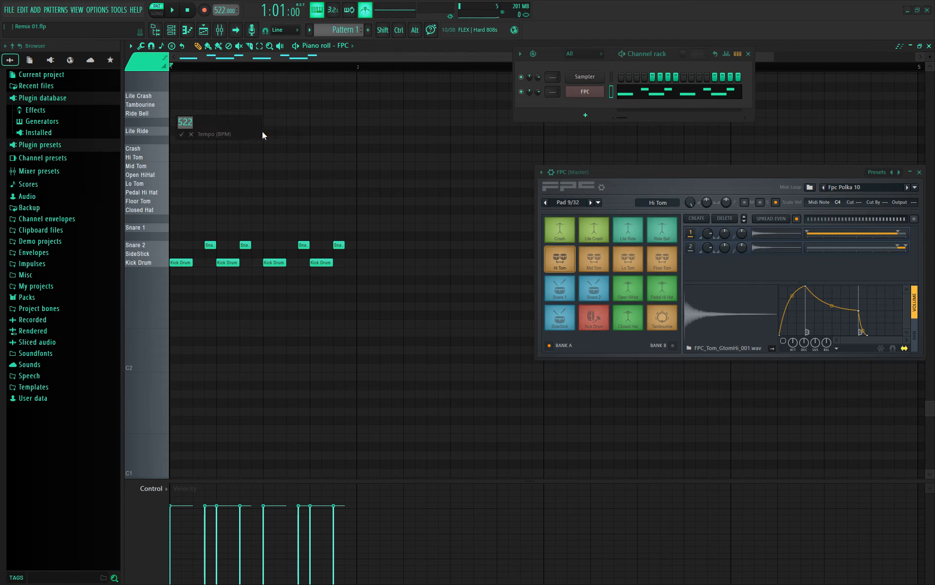
pyautogui.write('100')
pyautogui.press('Return')
pyautogui.press('space')
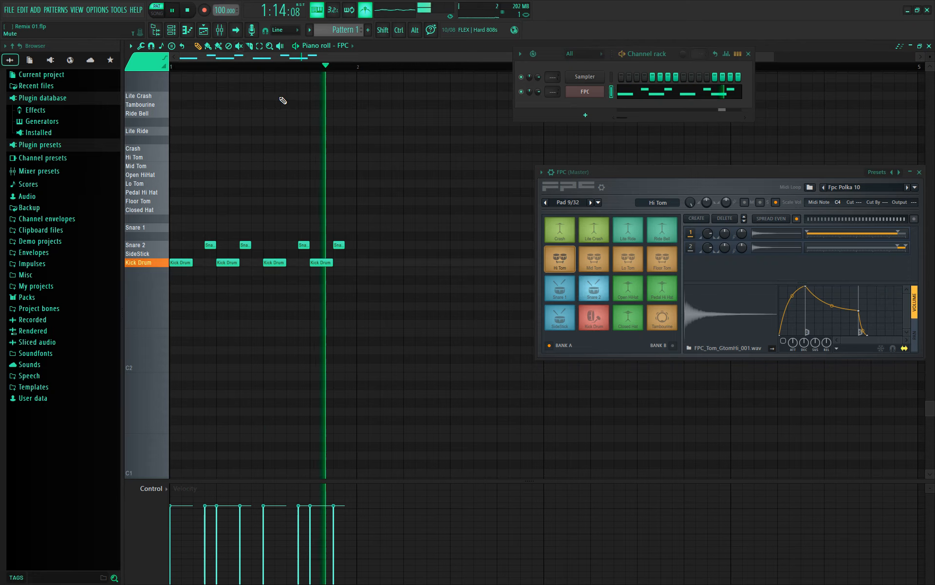
# - Replace the long Kick Drum notes on beats 2–4 with short hits, then add a FLEX channel
pyautogui.press('space')
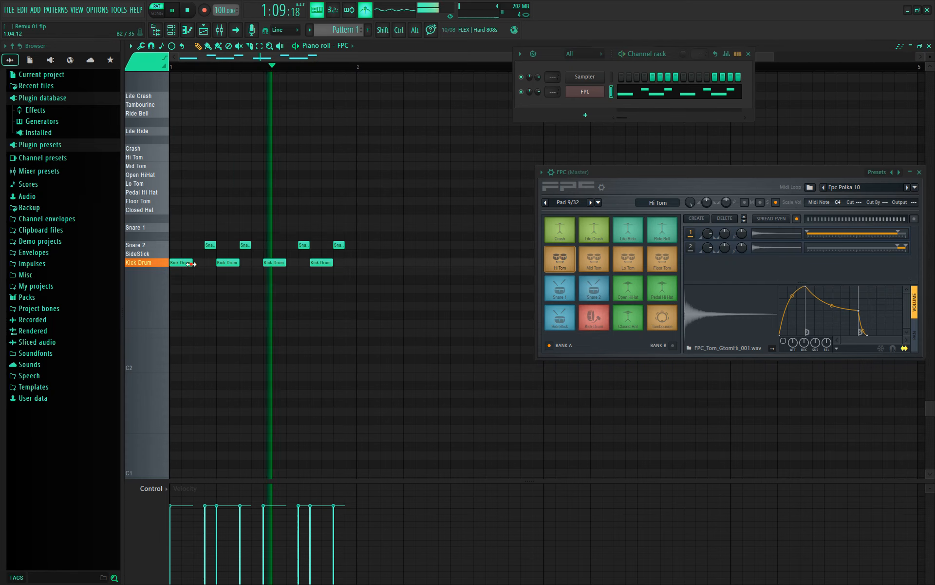
pyautogui.rightClick(230, 265)
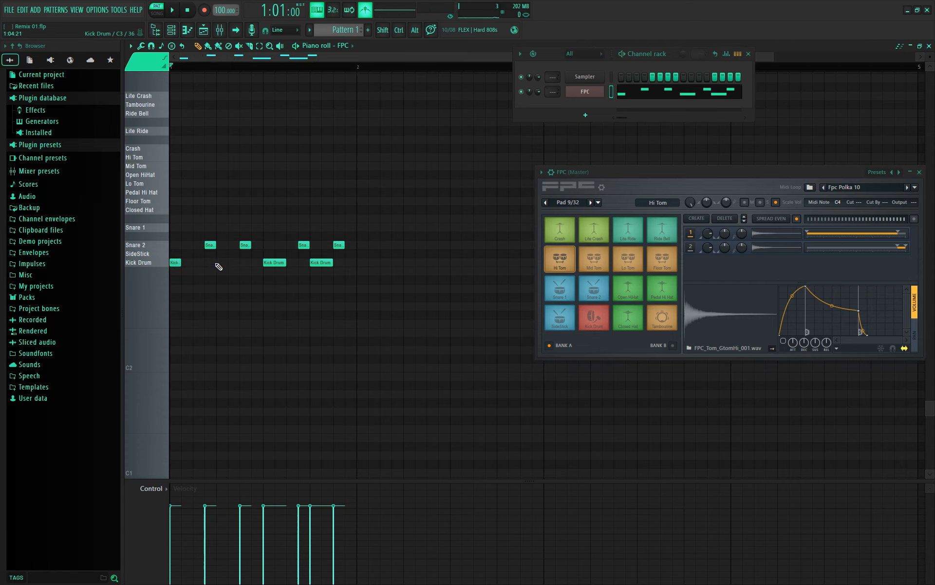
pyautogui.click(218, 265)
pyautogui.rightClick(264, 265)
pyautogui.click(264, 265)
pyautogui.rightClick(321, 267)
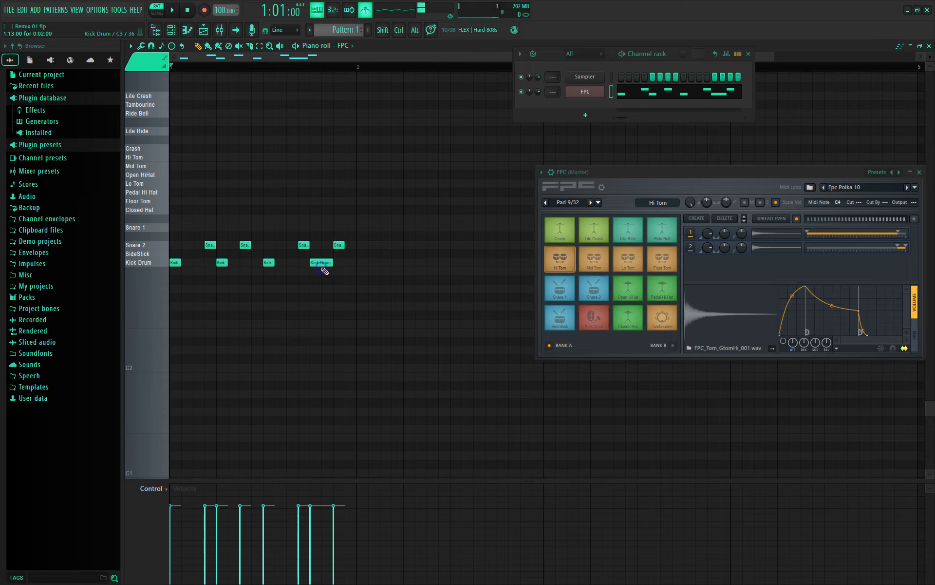
pyautogui.rightClick(312, 261)
pyautogui.click(312, 262)
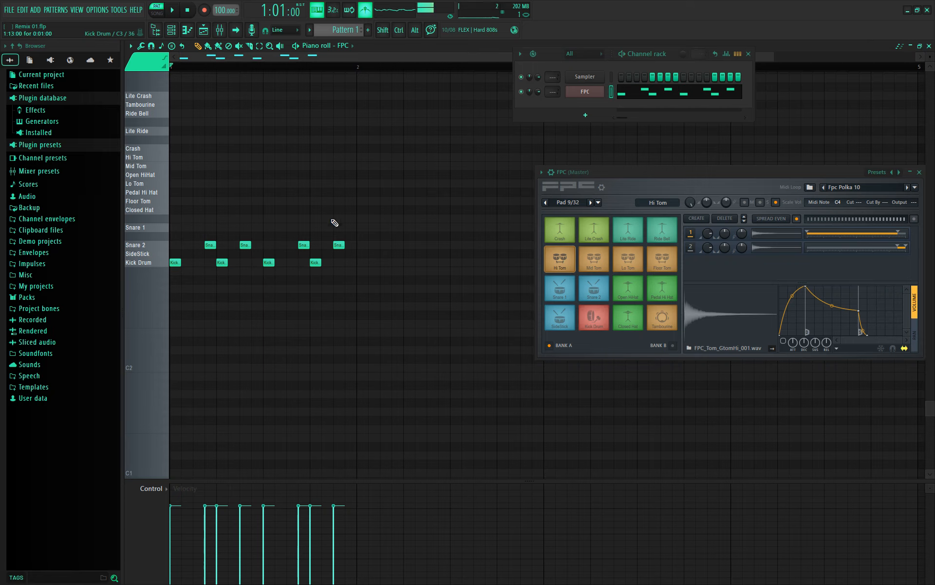
pyautogui.click(592, 115)
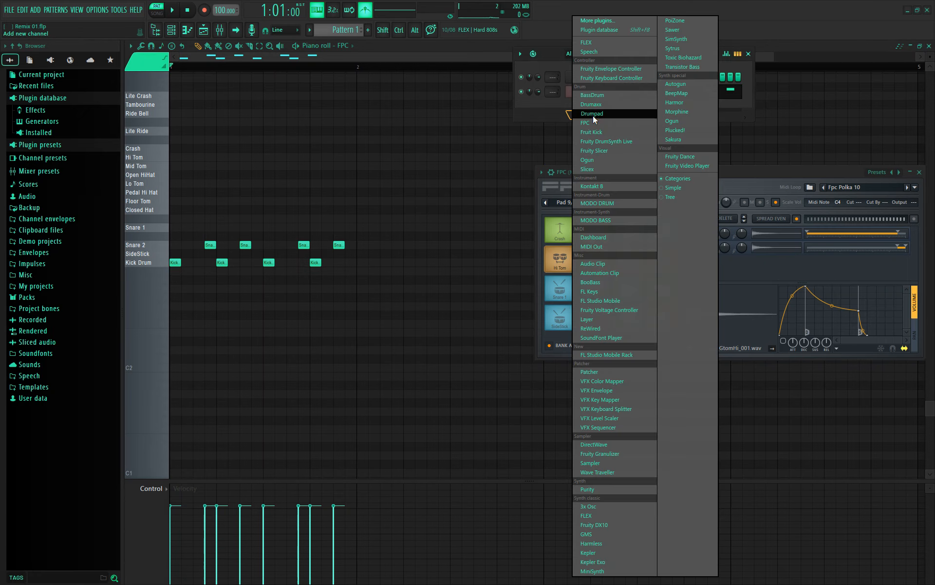
pyautogui.click(604, 42)
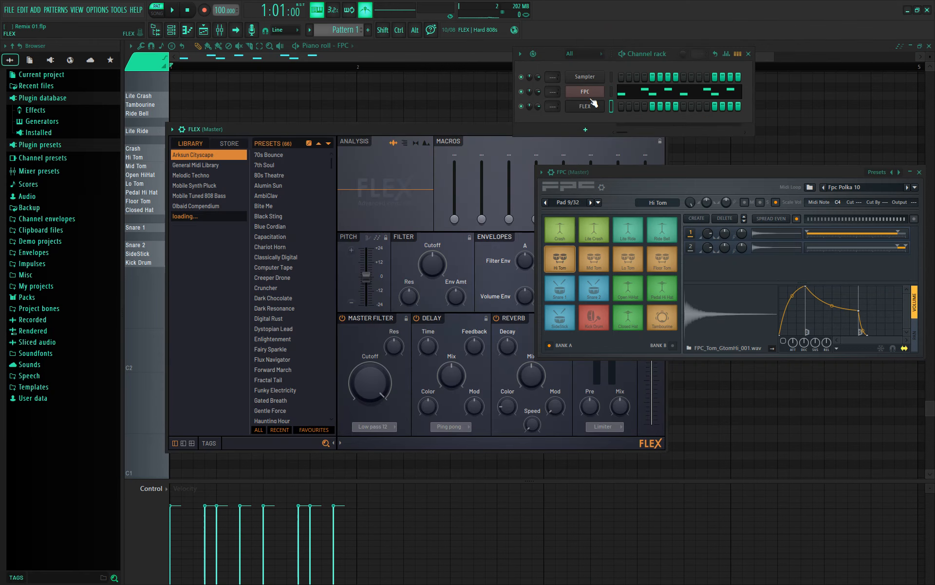
# - Delete the FPC channel with confirmation and select the FLEX channel
pyautogui.rightClick(653, 94)
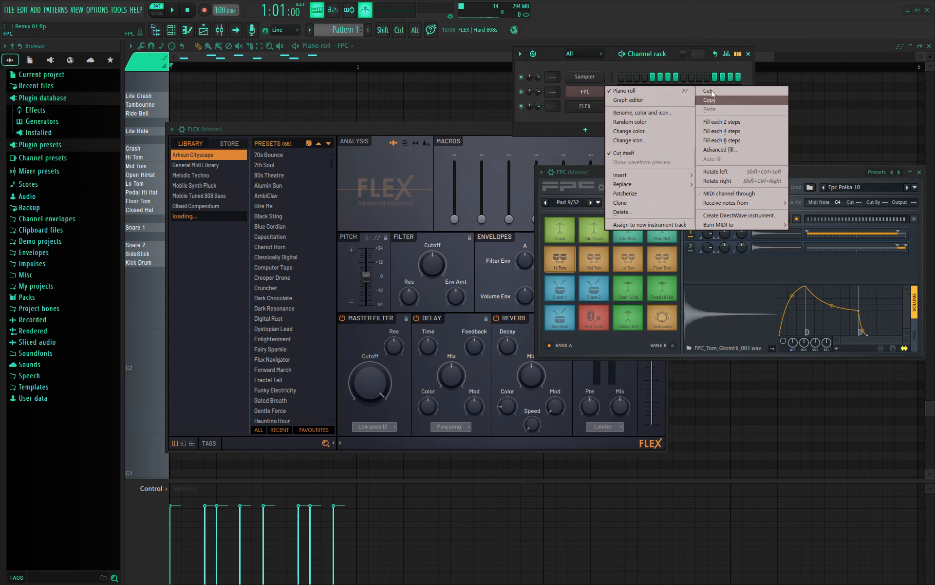
pyautogui.click(643, 212)
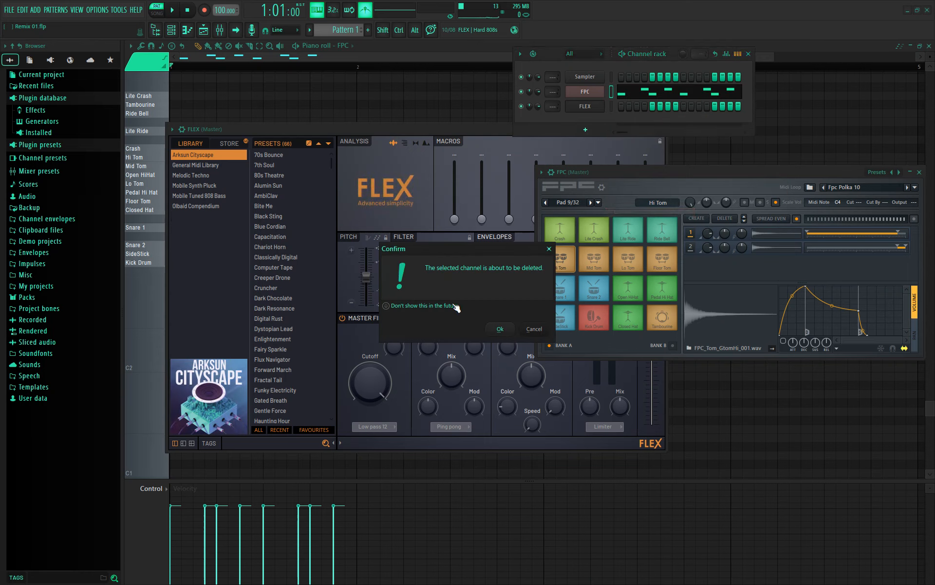
pyautogui.click(510, 334)
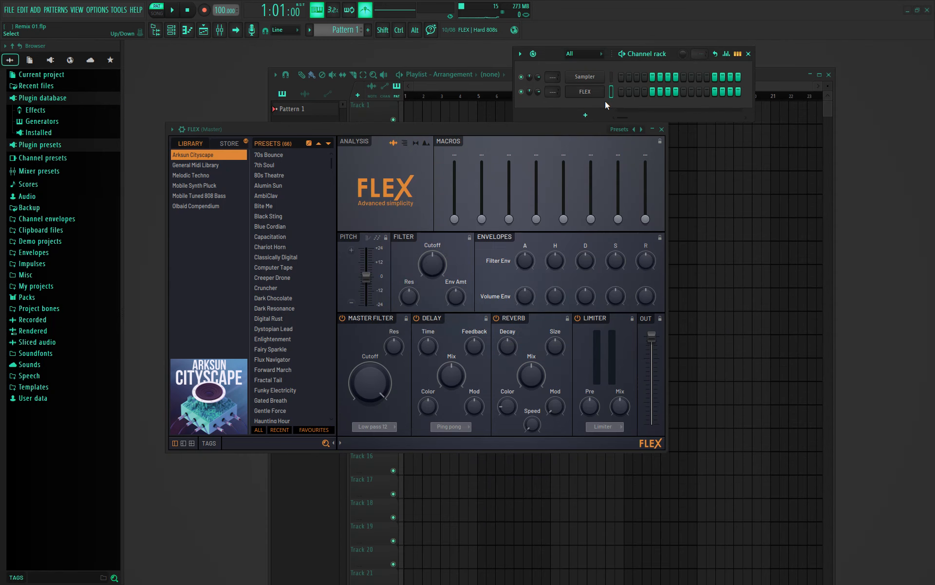
pyautogui.click(590, 96)
# - Open FLEX in the piano roll and draw G4, G4, C5, C#5 and F#4 notes
pyautogui.rightClick(590, 97)
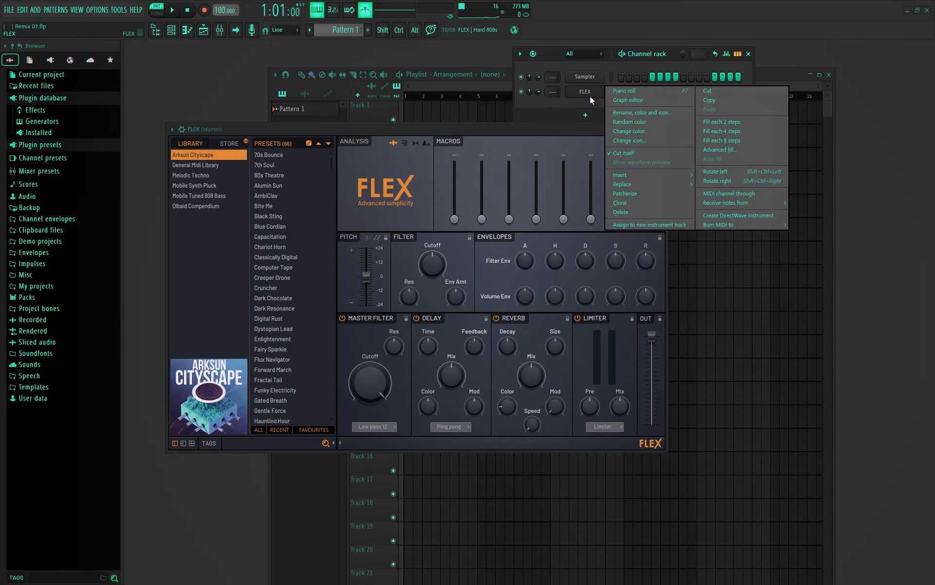
pyautogui.click(661, 91)
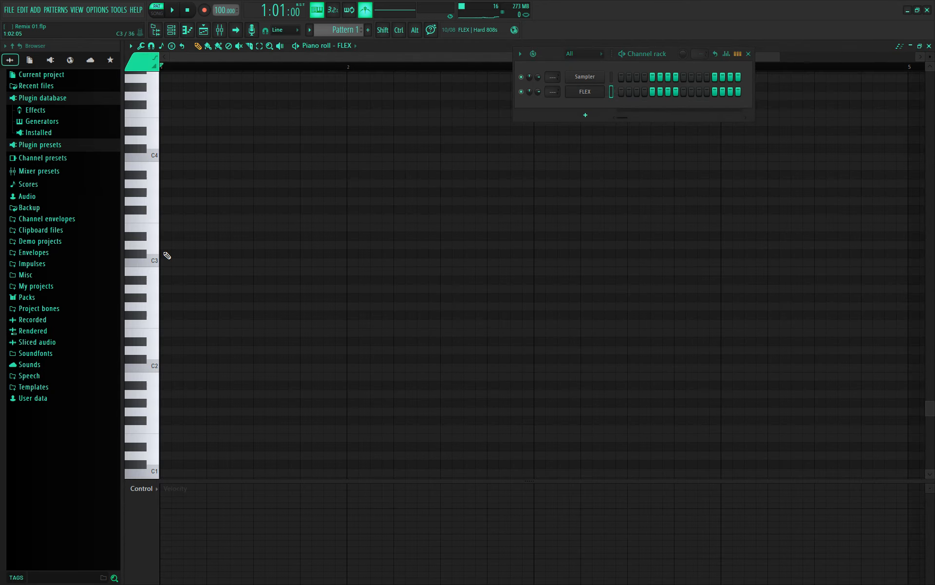
pyautogui.click(164, 218)
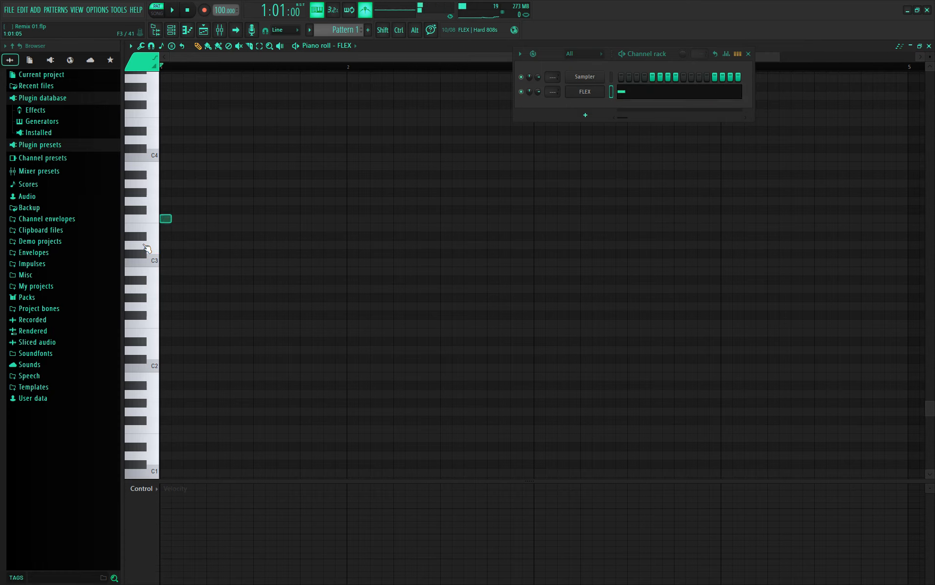
pyautogui.hotkey('ctrl', 'z')
pyautogui.scroll(3, 150, 241)
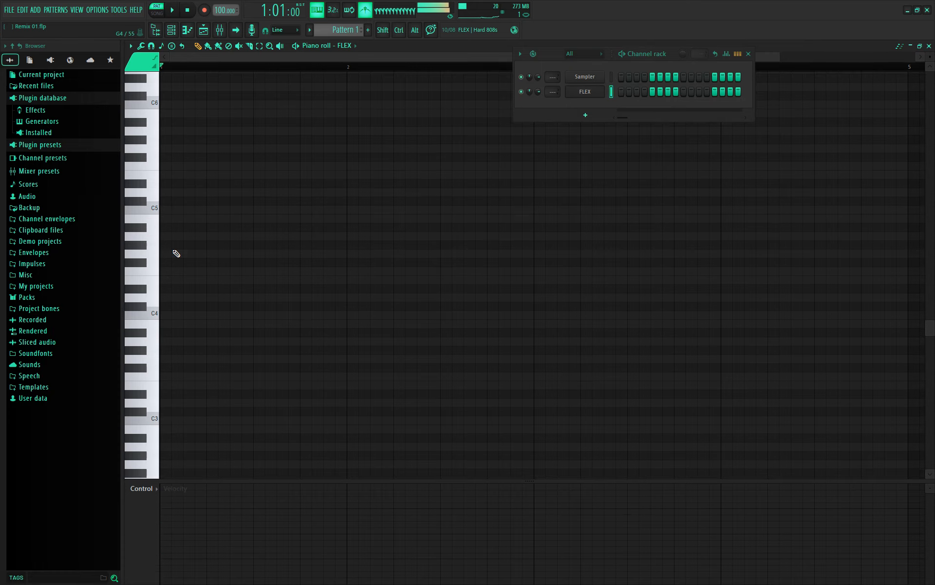
pyautogui.click(176, 253)
pyautogui.click(280, 201)
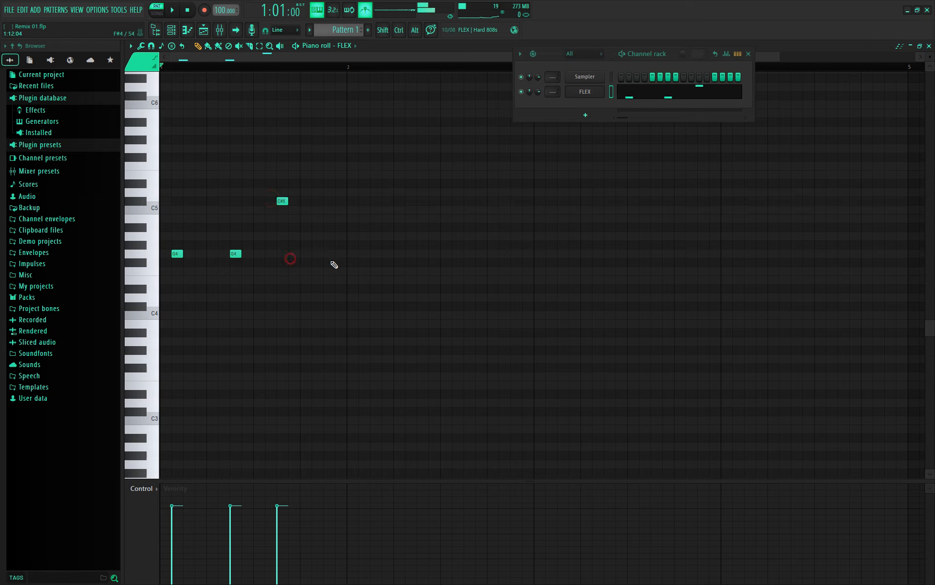
pyautogui.click(292, 262)
pyautogui.click(339, 262)
pyautogui.click(198, 209)
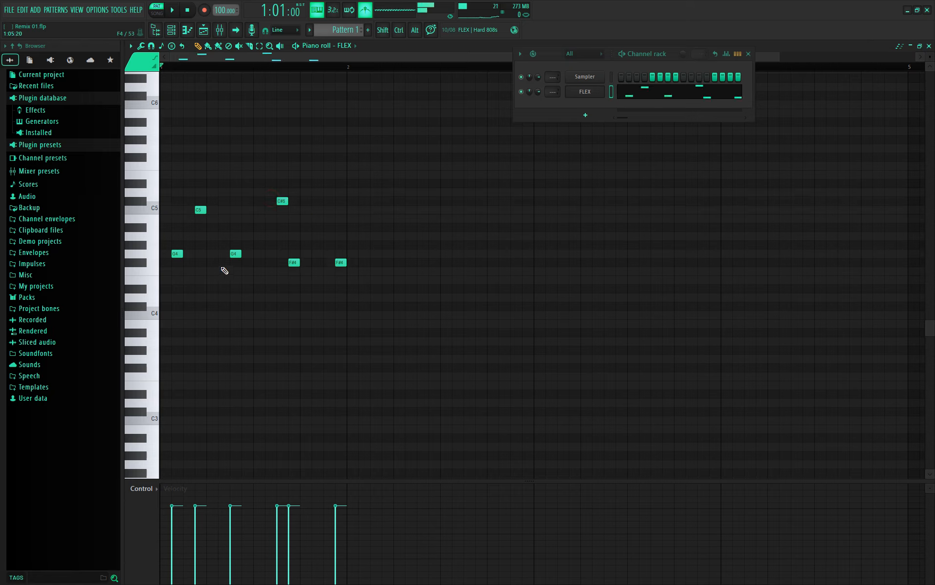
# - Play the melody with the metronome turned off, then stop
pyautogui.press('space')
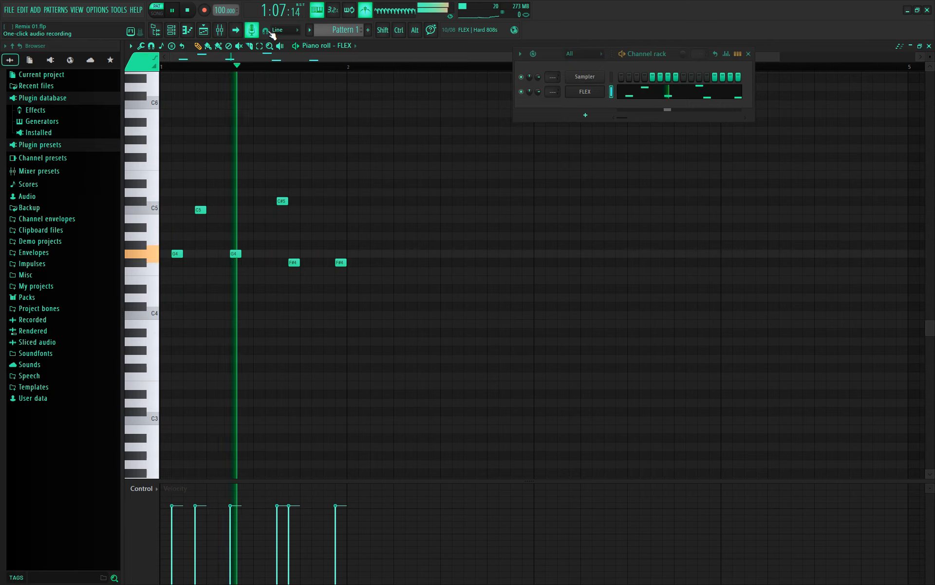
pyautogui.click(365, 11)
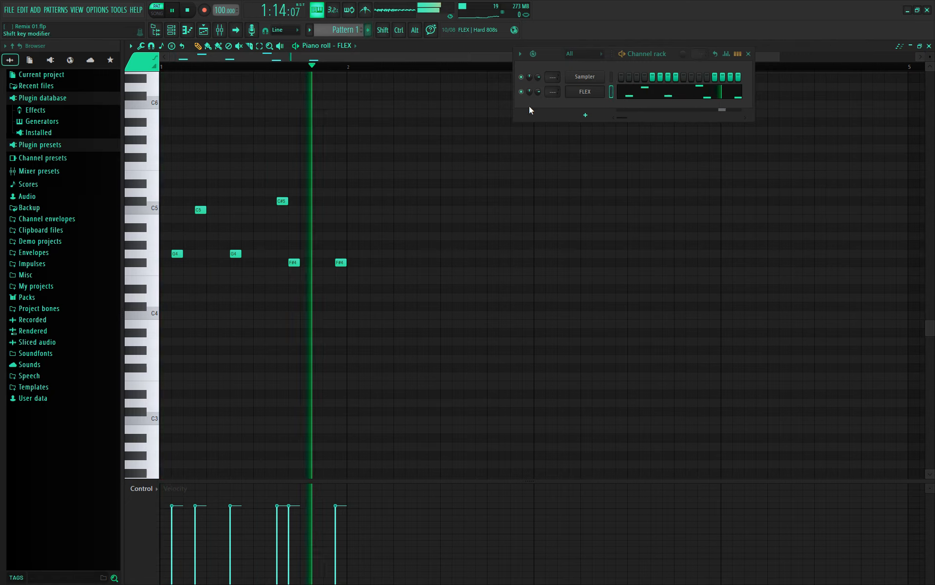
pyautogui.press('space')
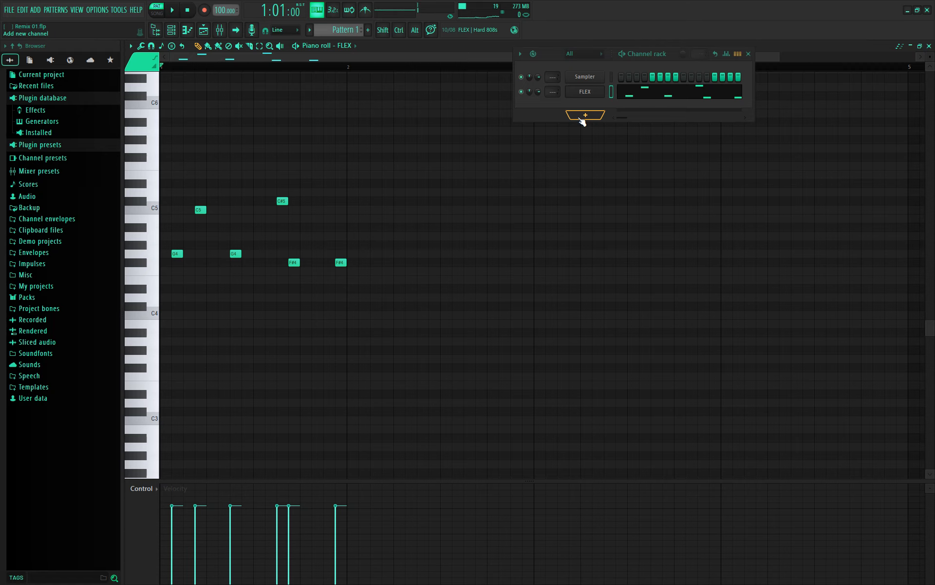
# - Add a new FPC drum channel and open its empty pattern in the piano roll
pyautogui.click(578, 117)
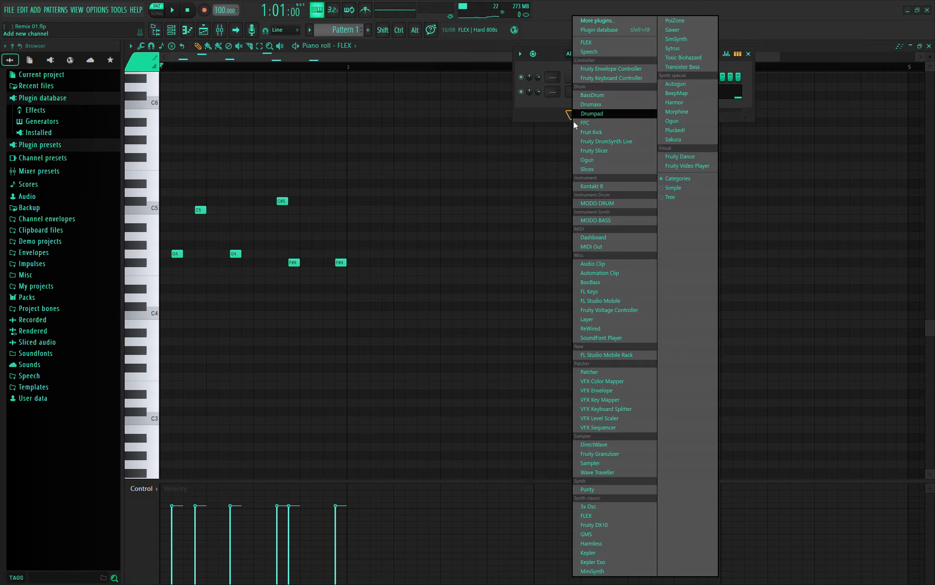
pyautogui.click(612, 119)
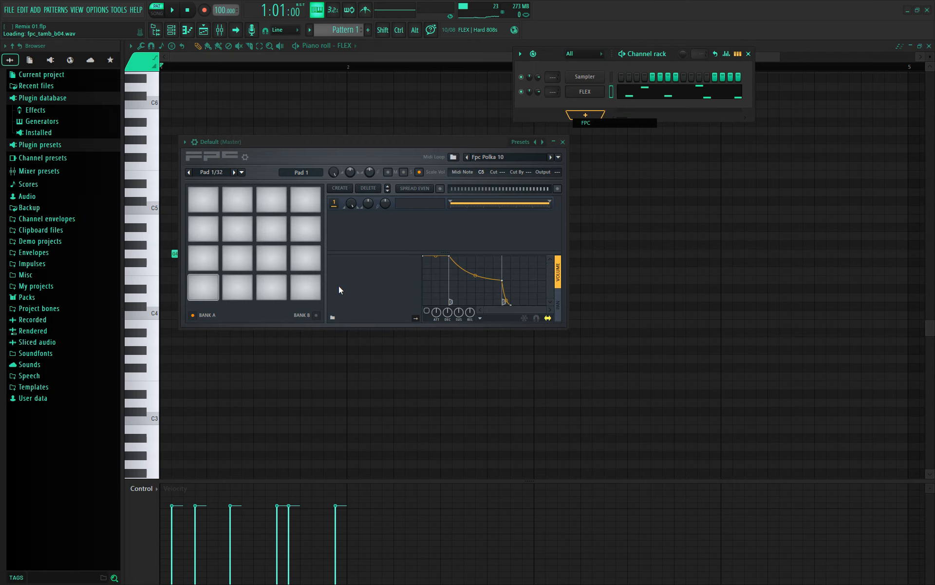
pyautogui.rightClick(586, 107)
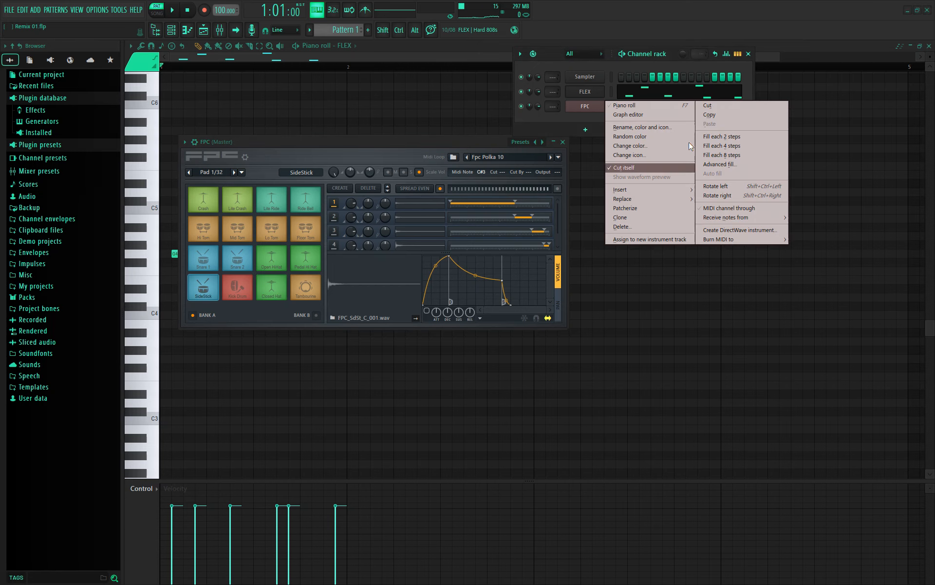
pyautogui.click(656, 105)
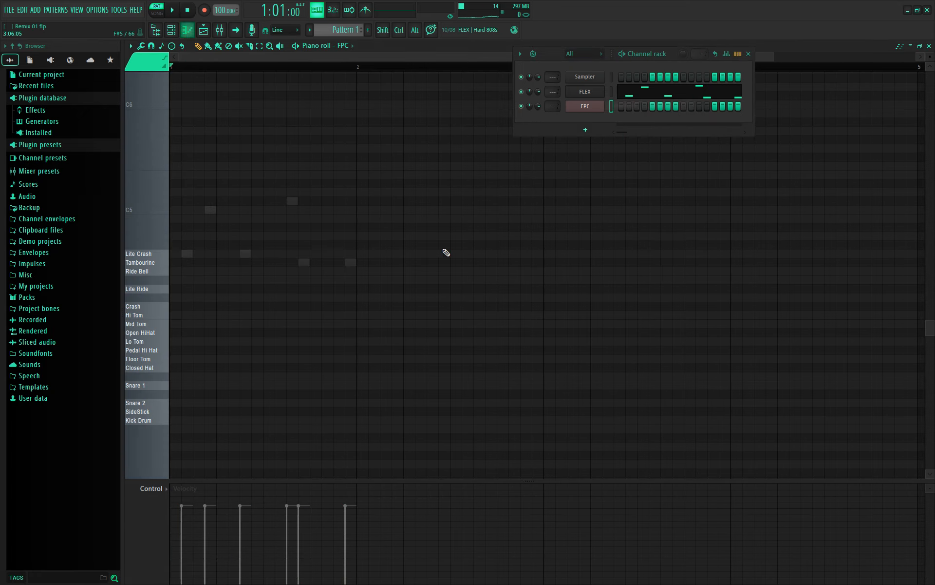
# - Place Kick Drum notes on beats 1–4 and four Snare 2 hits between them
pyautogui.click(176, 420)
pyautogui.click(218, 421)
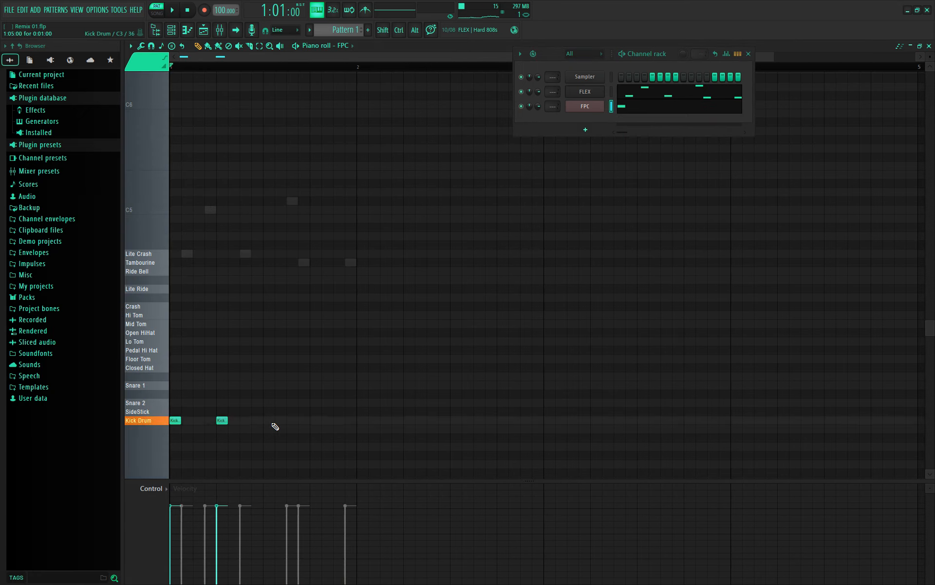
pyautogui.click(267, 422)
pyautogui.click(308, 422)
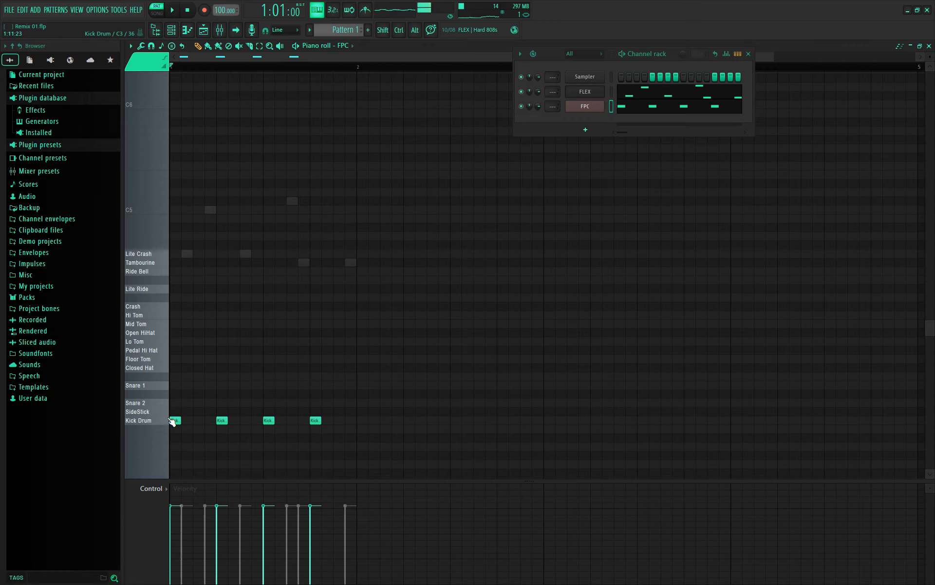
pyautogui.click(198, 402)
pyautogui.moveTo(199, 402); pyautogui.dragTo(211, 402)
pyautogui.click(245, 402)
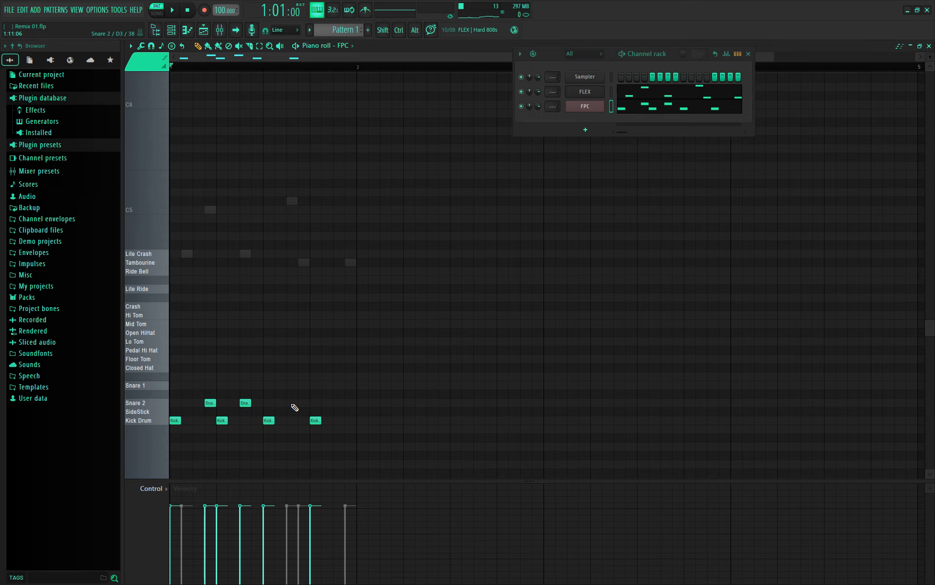
pyautogui.click(293, 404)
pyautogui.moveTo(292, 404); pyautogui.dragTo(307, 404)
pyautogui.click(336, 403)
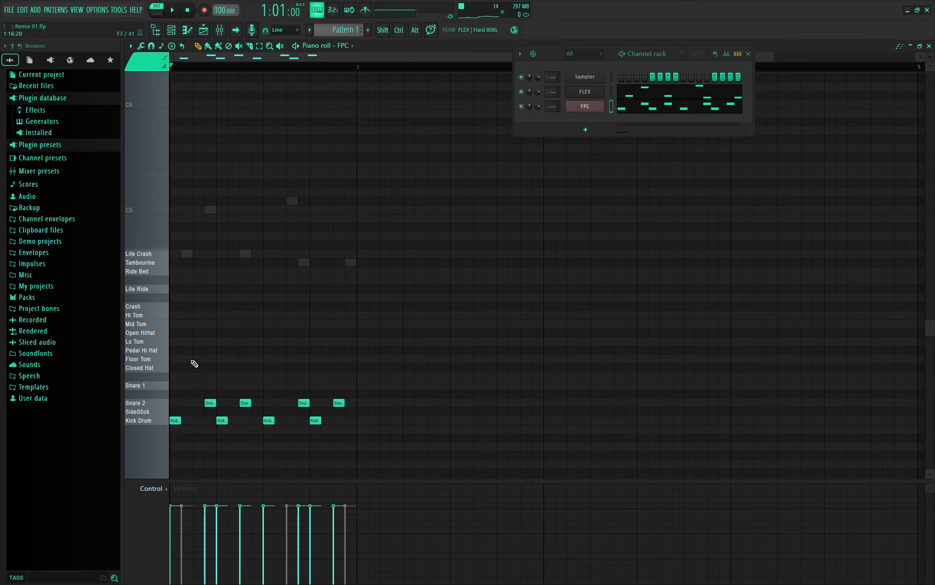
# - Add four Closed Hat notes at bar 2, lower one's velocity, and select them
pyautogui.click(360, 368)
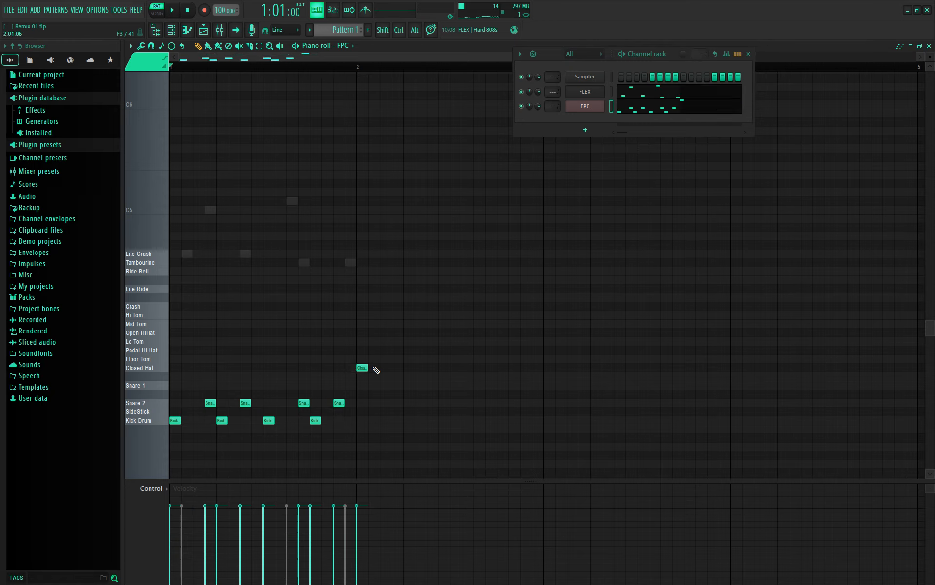
pyautogui.click(373, 367)
pyautogui.click(385, 368)
pyautogui.click(396, 368)
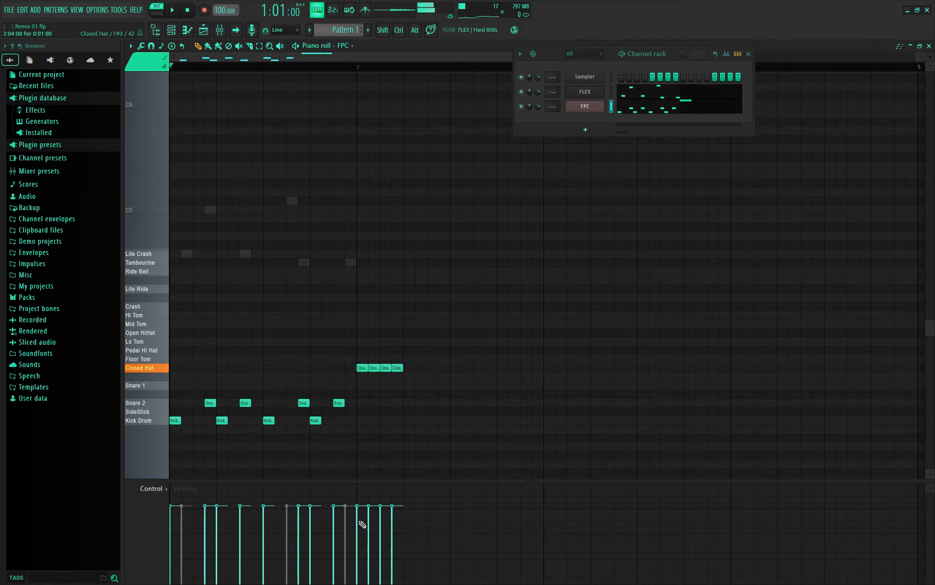
pyautogui.moveTo(362, 523); pyautogui.dragTo(364, 506)
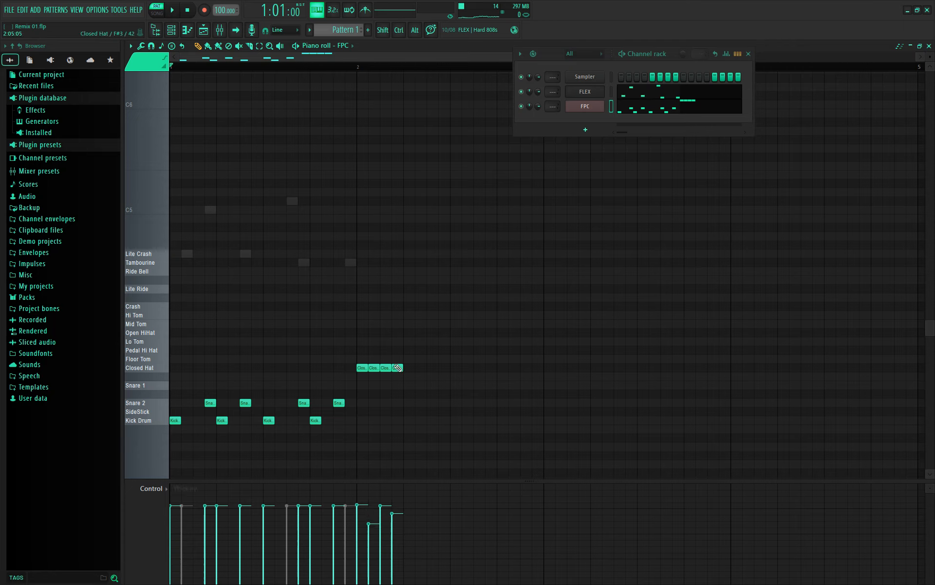
pyautogui.click(259, 47)
pyautogui.moveTo(431, 347); pyautogui.dragTo(346, 372)
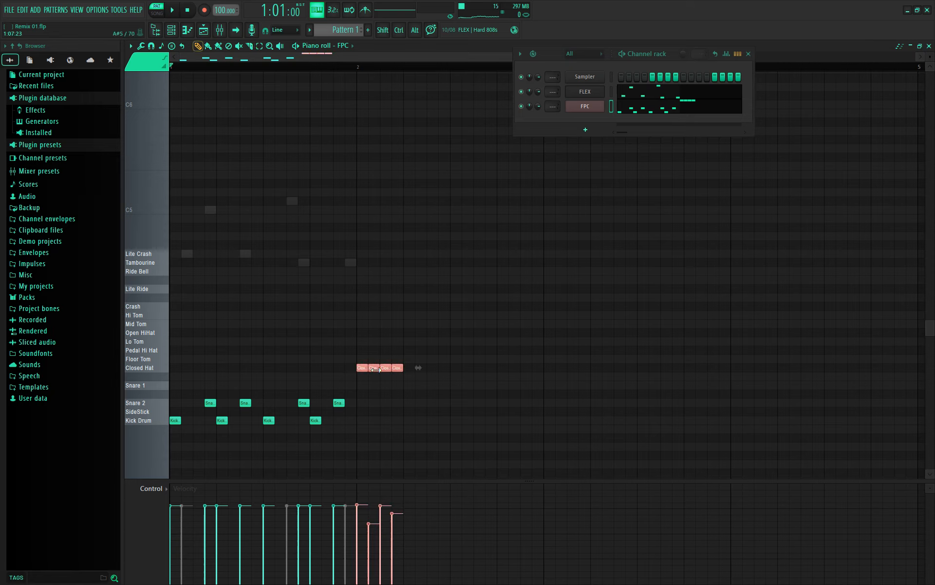
# - Audition the four Closed Hat notes and reselect them for editing
pyautogui.click(171, 45)
pyautogui.moveTo(352, 368); pyautogui.dragTo(362, 368)
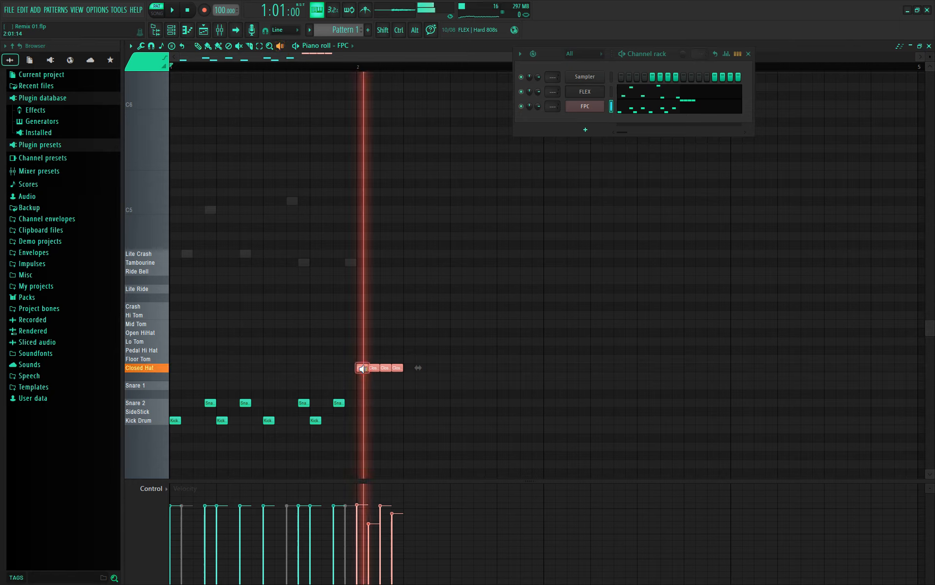
pyautogui.click(363, 368)
pyautogui.click(365, 359)
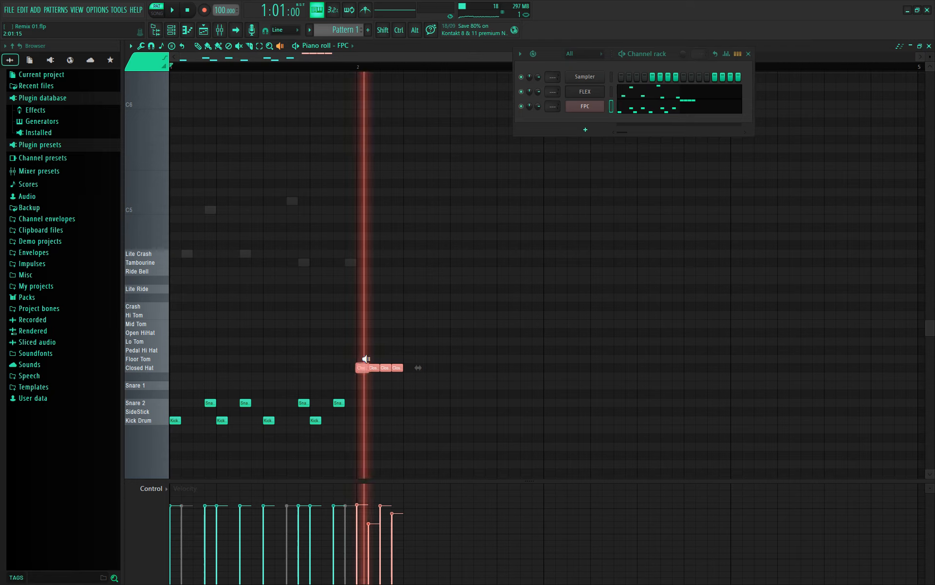
pyautogui.click(269, 46)
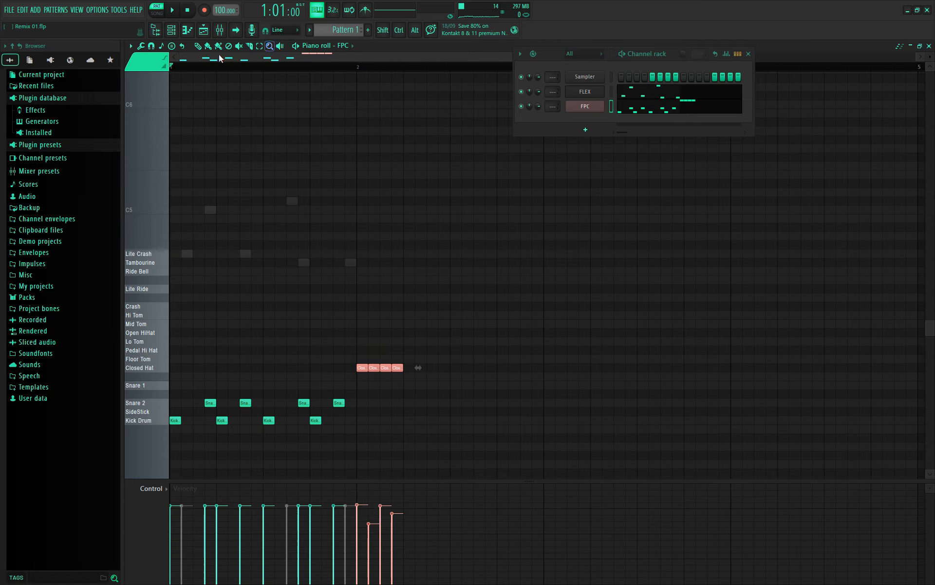
pyautogui.click(259, 45)
pyautogui.click(418, 362)
pyautogui.moveTo(469, 337); pyautogui.dragTo(350, 371)
pyautogui.click(199, 46)
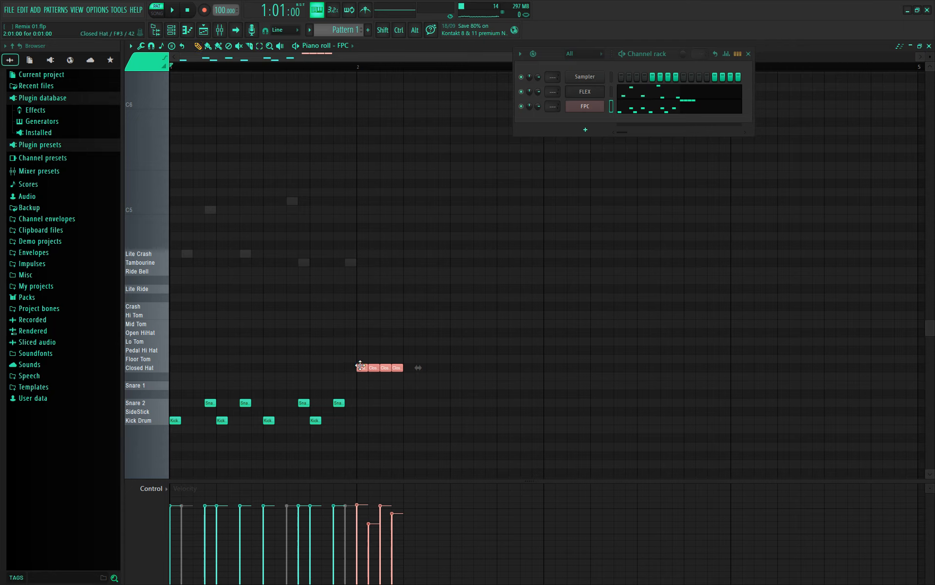
# - Move the Closed Hats to the pattern start, copy them, and repeat with Ctrl+B across the bar
pyautogui.moveTo(362, 366); pyautogui.dragTo(170, 369)
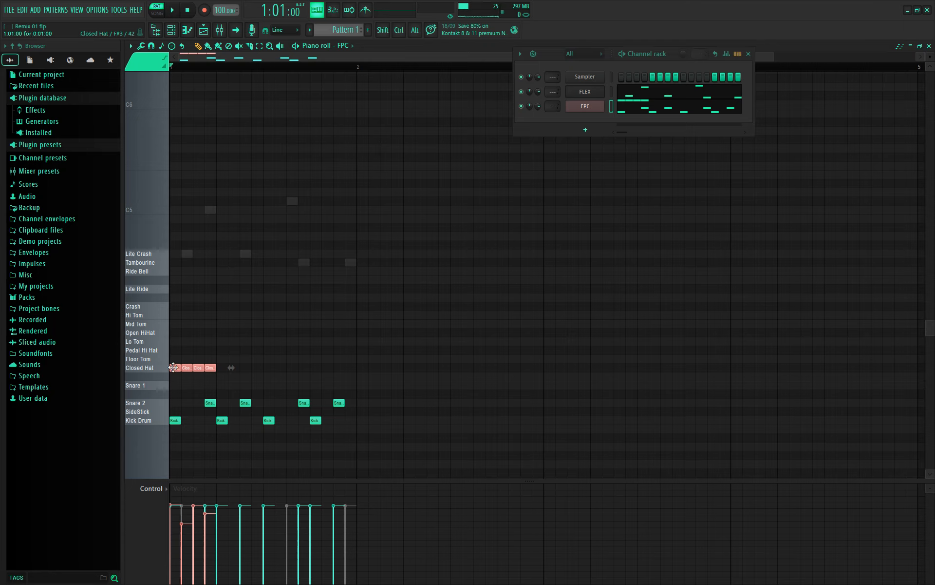
pyautogui.press('shift')
pyautogui.moveTo(180, 367); pyautogui.dragTo(223, 370)
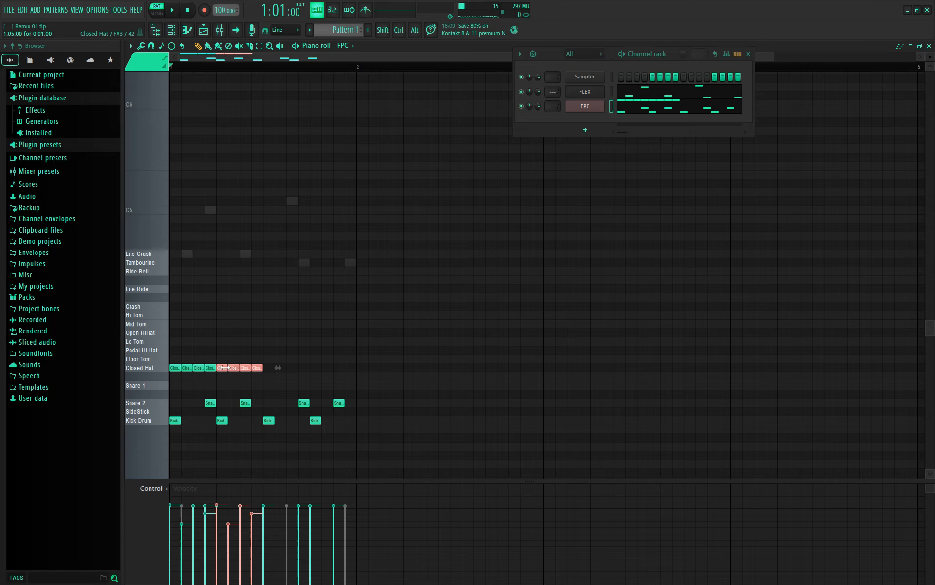
pyautogui.press('ctrl')
pyautogui.hotkey('ctrl', 'b')
pyautogui.hotkey('ctrl', 'b')
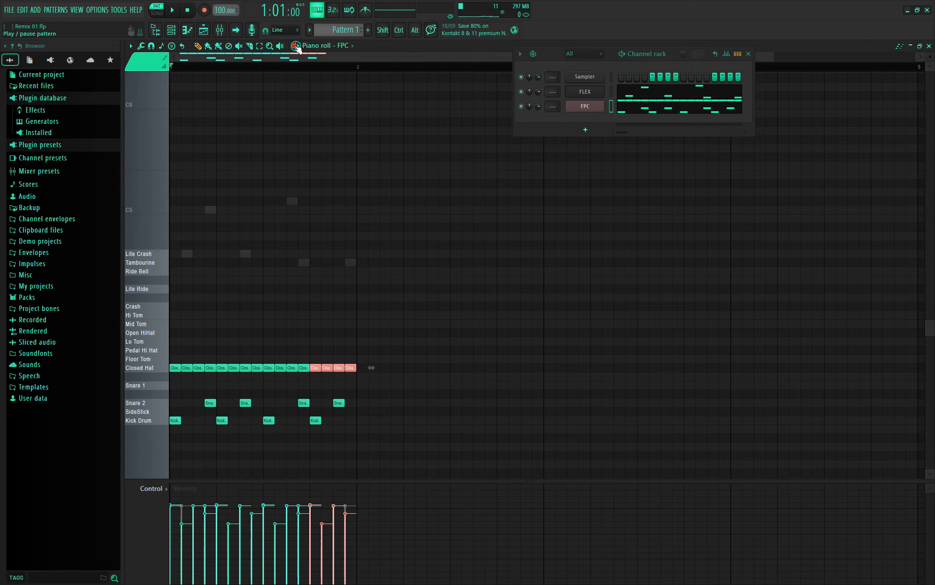
# - Play the pattern, lower FLEX's volume, and load Synpluck Glass from Mobile Synth Pluck
pyautogui.press('space')
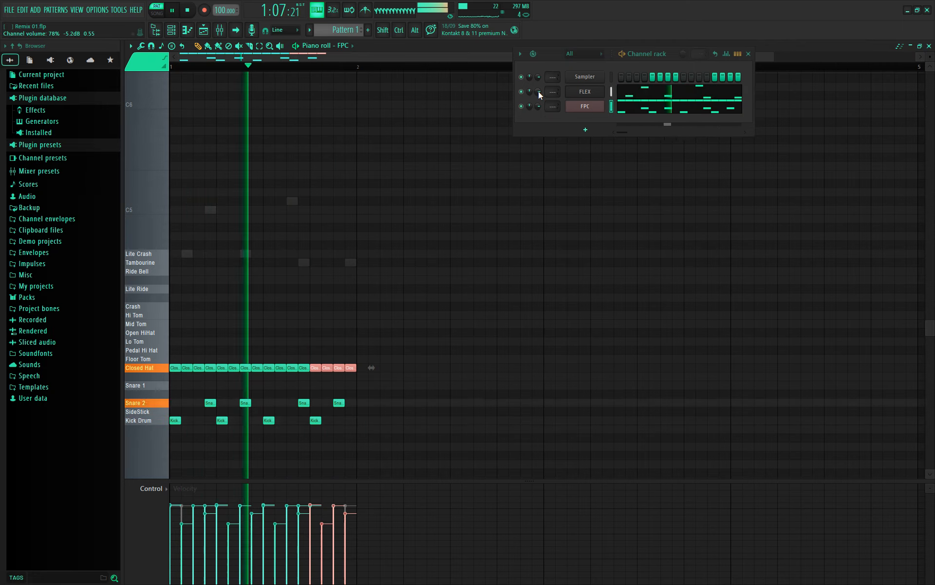
pyautogui.moveTo(539, 91); pyautogui.dragTo(539, 98)
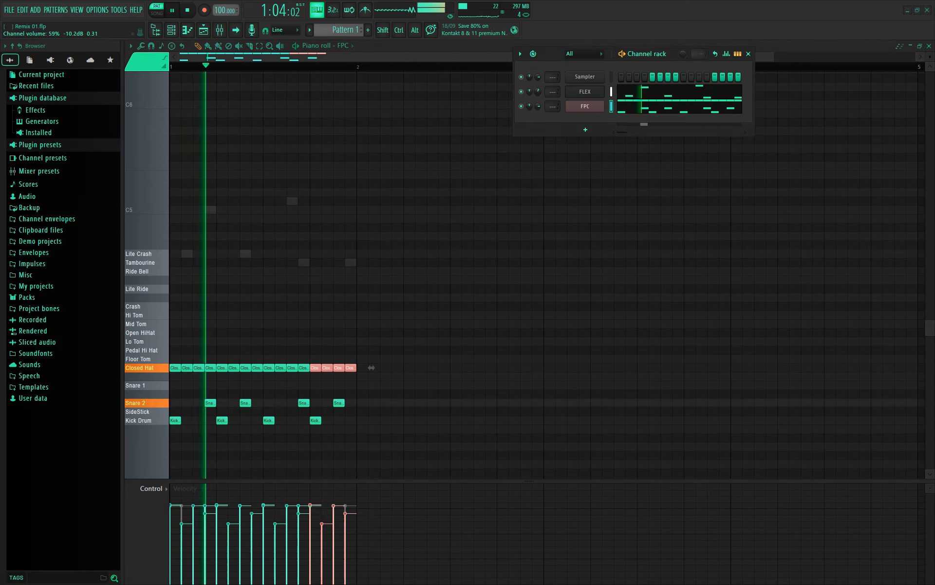
pyautogui.click(596, 91)
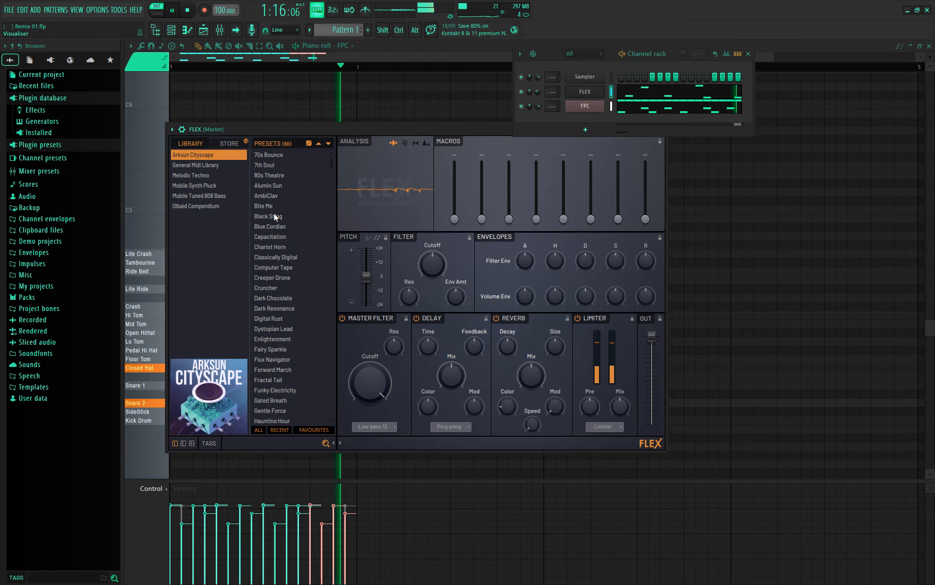
pyautogui.click(217, 186)
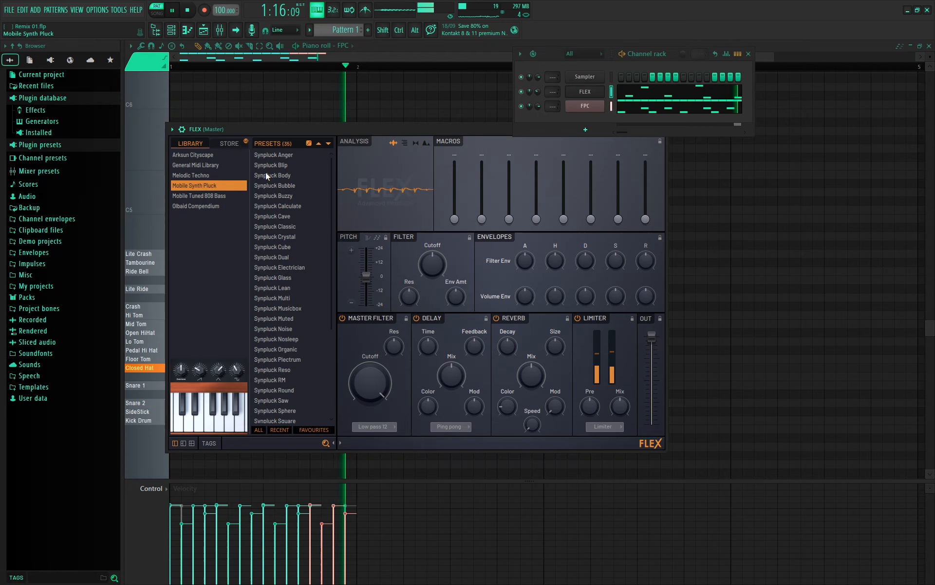
pyautogui.click(281, 277)
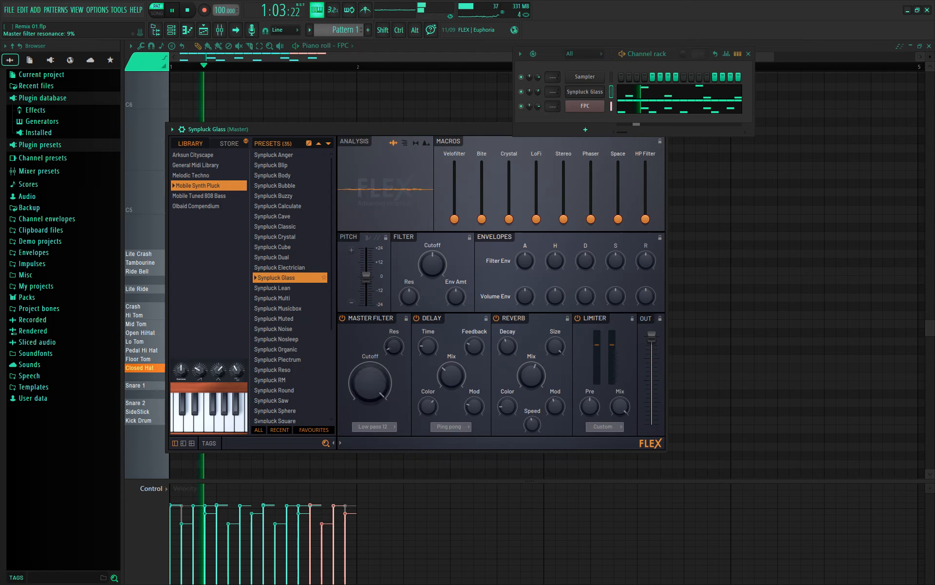
# - Raise the Master Filter resonance and the LoFi macro to 32%, stop playback, and open the add-instrument list
pyautogui.moveTo(395, 346); pyautogui.dragTo(394, 332)
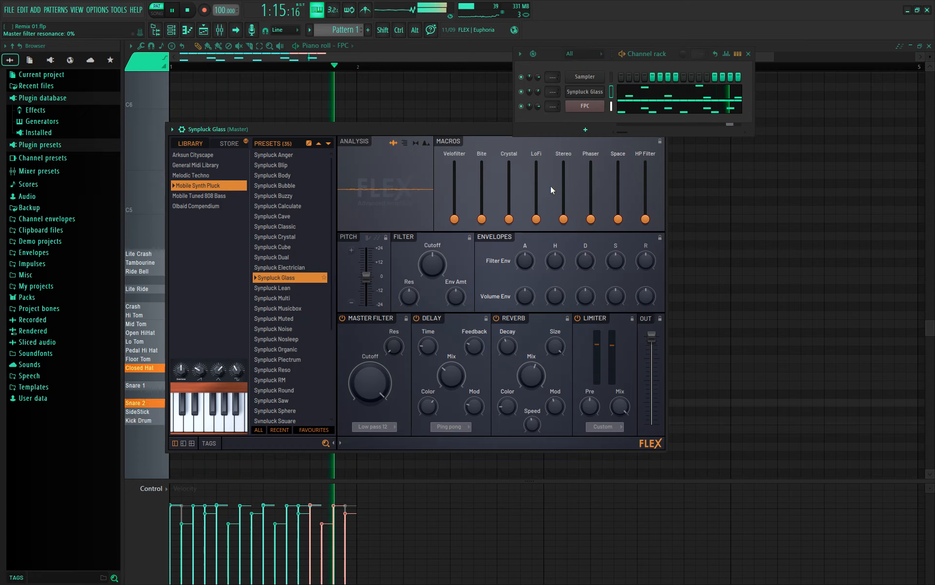
pyautogui.moveTo(537, 219); pyautogui.dragTo(537, 199)
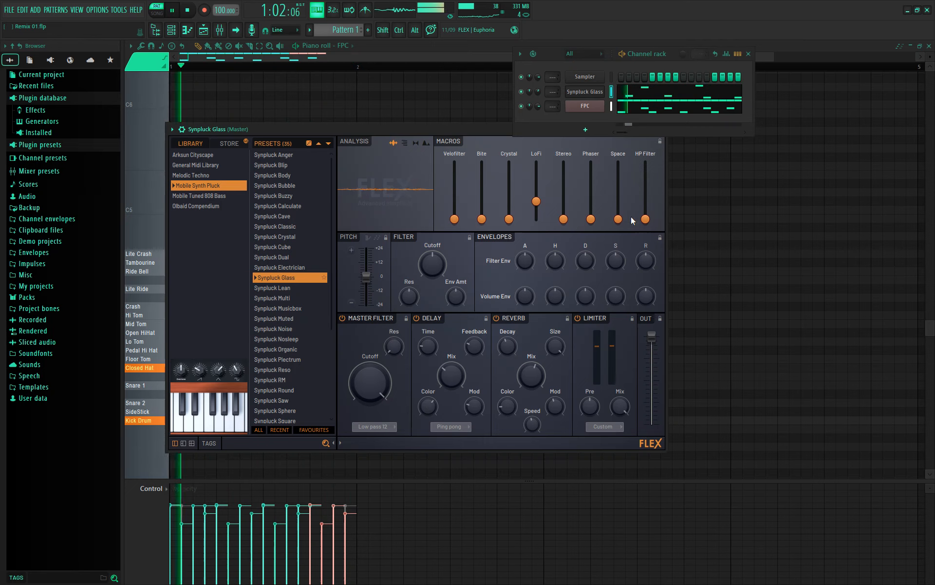
pyautogui.press('space')
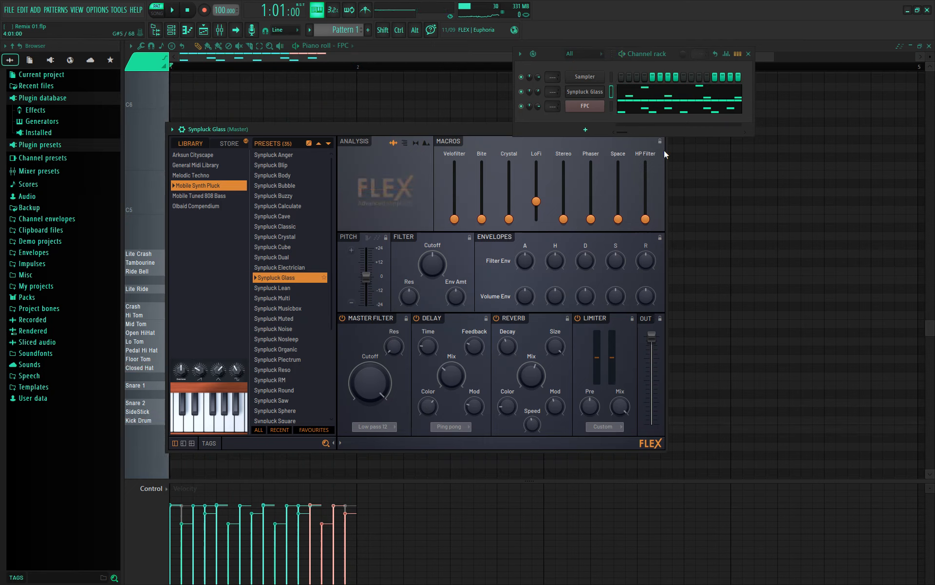
pyautogui.click(586, 131)
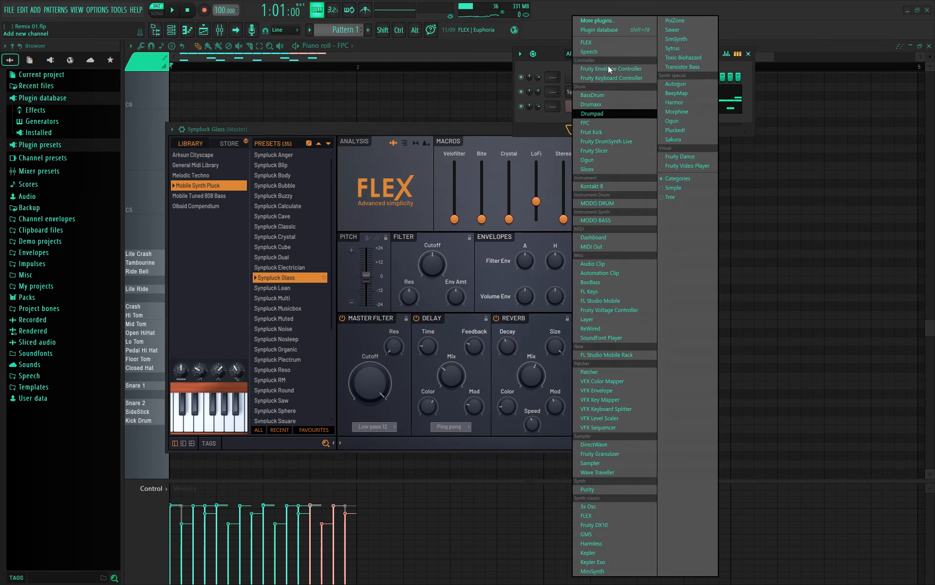
# - Add a FLEX channel, audition Melodic Techno basses, and load BAS Cuioi
pyautogui.click(612, 44)
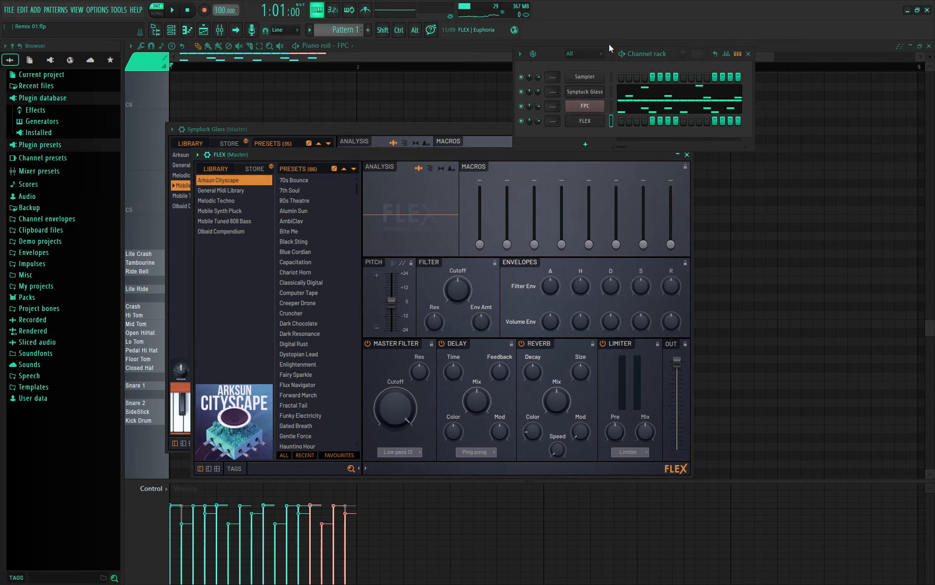
pyautogui.click(240, 200)
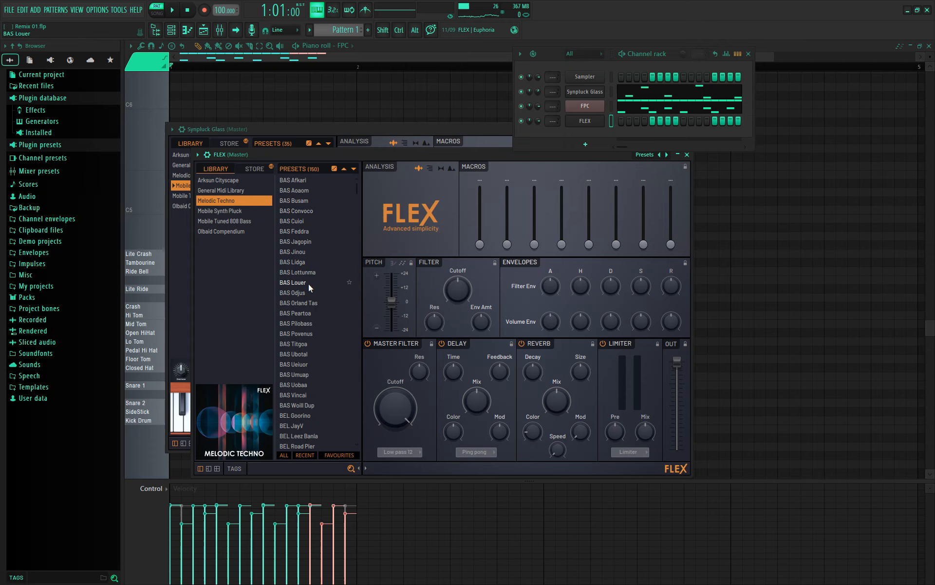
pyautogui.click(308, 243)
pyautogui.click(300, 269)
pyautogui.click(295, 231)
pyautogui.click(298, 221)
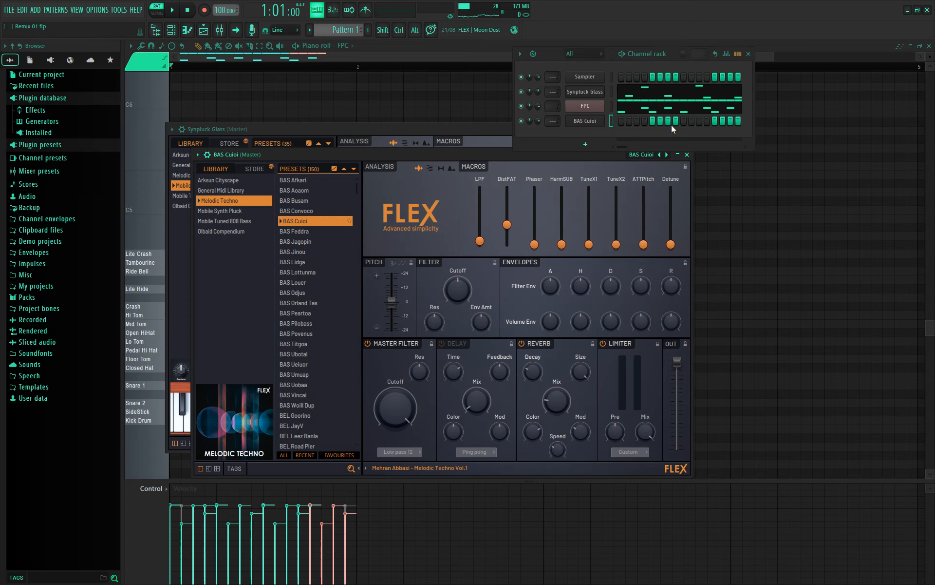
pyautogui.rightClick(590, 122)
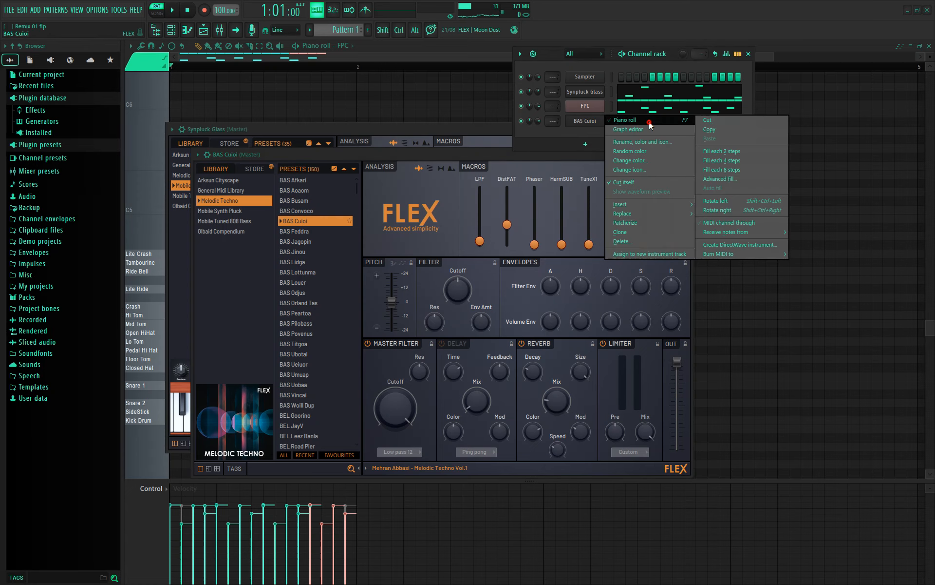
# - In the BAS Cuioi piano roll, draw four G4 notes plus C5 and F#4, then play it
pyautogui.click(142, 281)
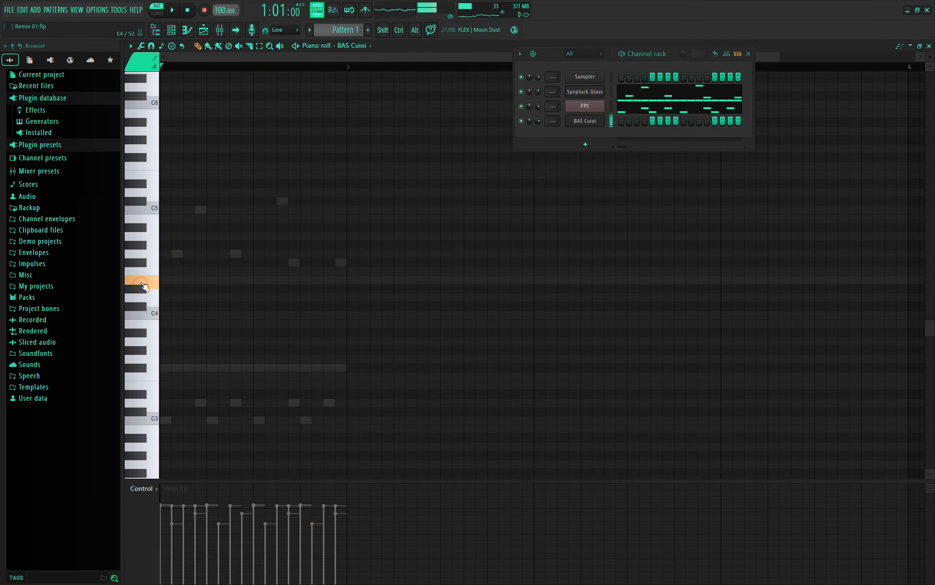
pyautogui.click(151, 256)
pyautogui.click(156, 231)
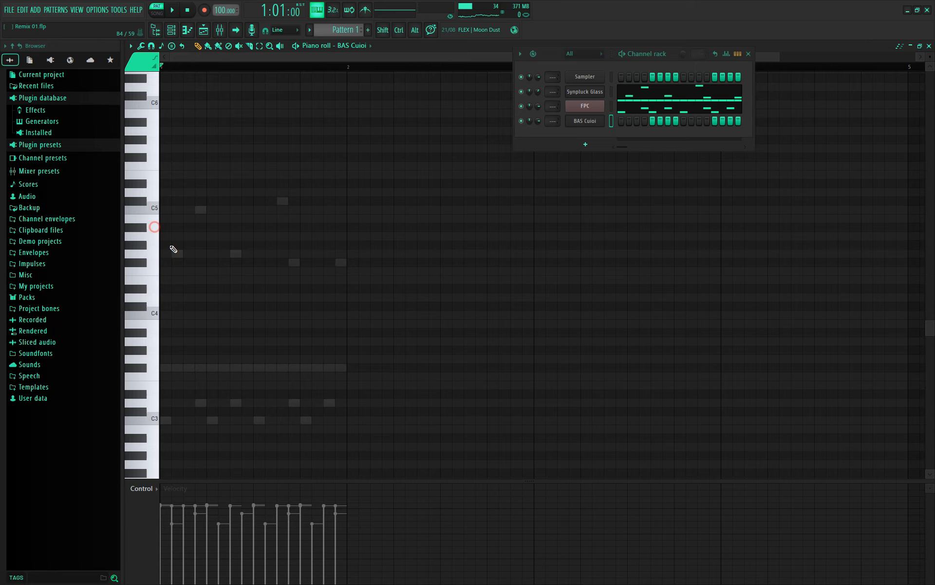
pyautogui.moveTo(175, 253); pyautogui.dragTo(163, 253)
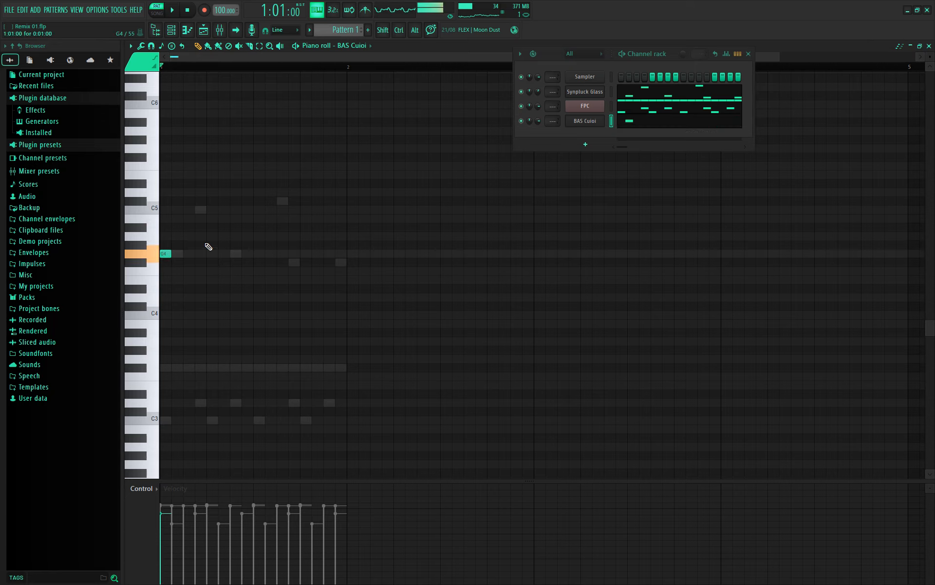
pyautogui.click(200, 209)
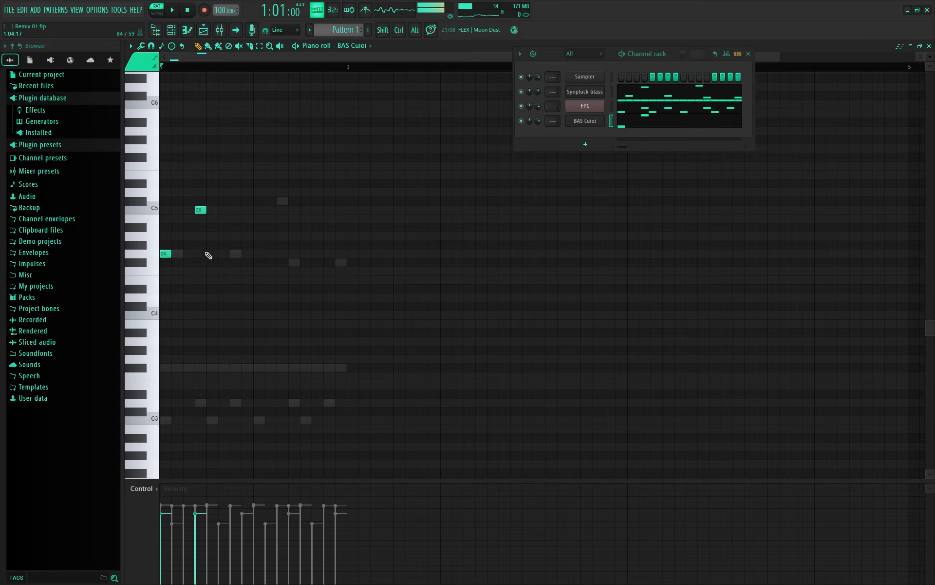
pyautogui.click(212, 253)
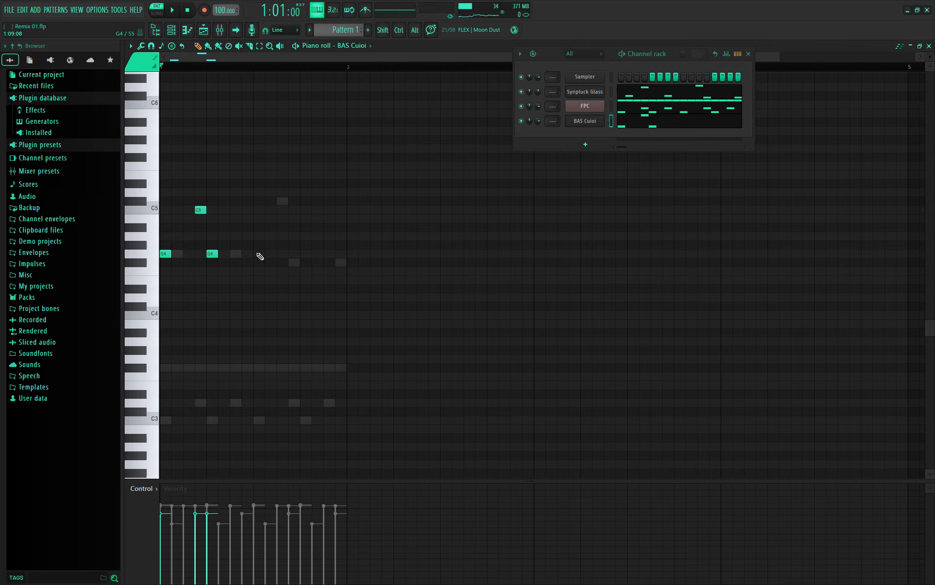
pyautogui.click(257, 253)
pyautogui.click(294, 262)
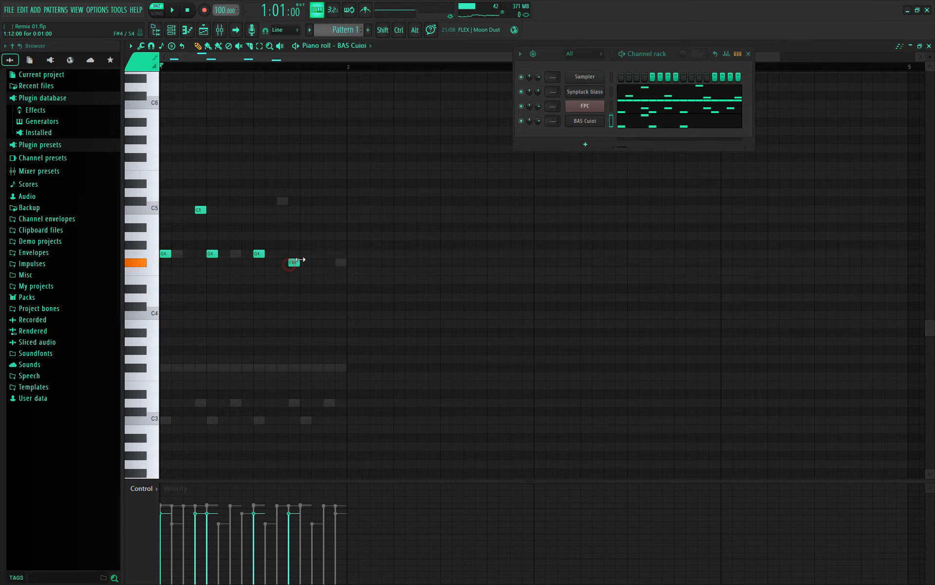
pyautogui.click(304, 253)
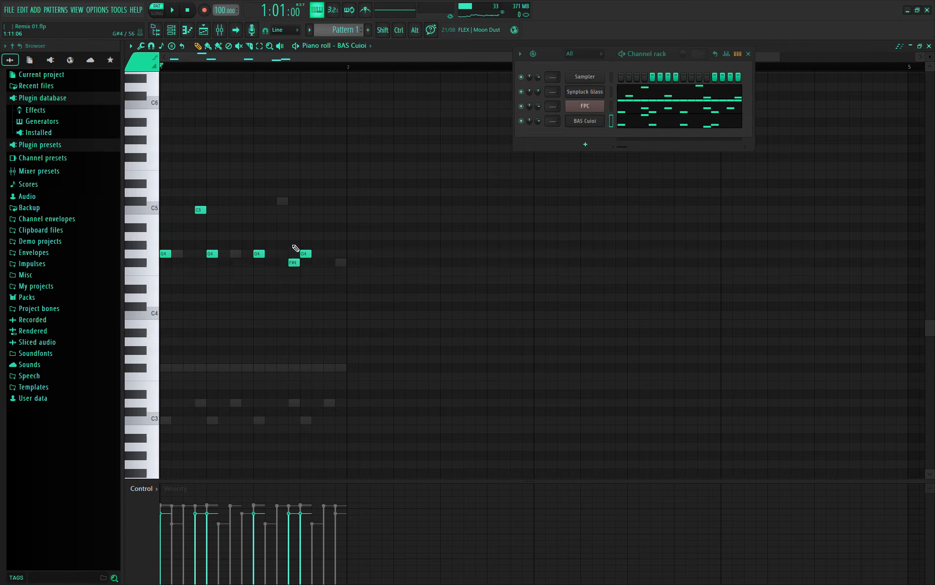
pyautogui.press('space')
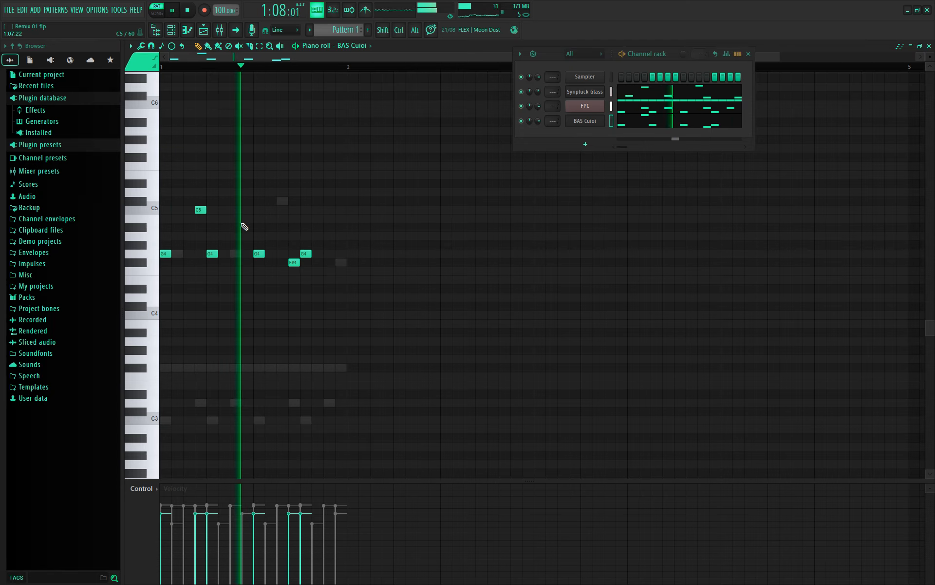
pyautogui.press('space')
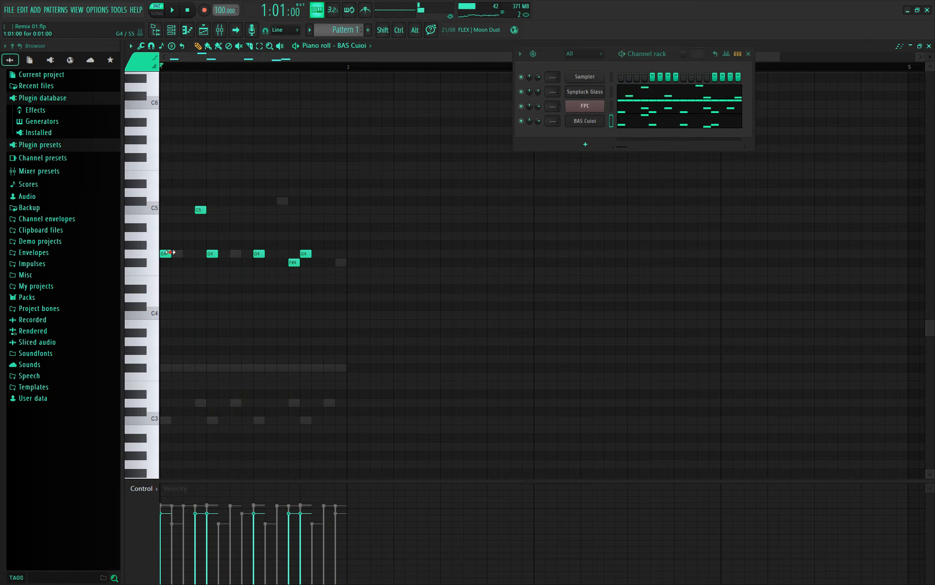
# - Resize the first three G4 notes to different lengths, auditioning after each change
pyautogui.moveTo(195, 255); pyautogui.dragTo(250, 257)
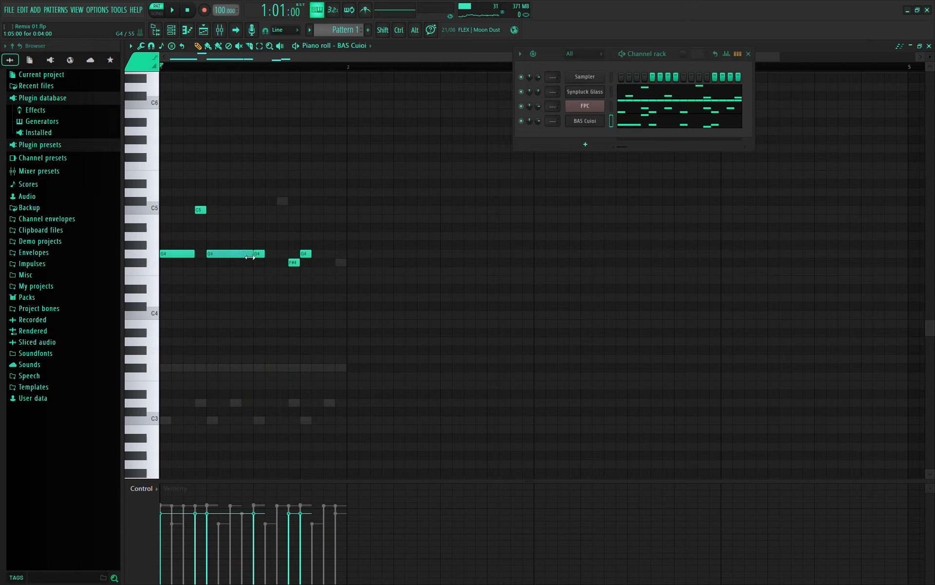
pyautogui.press('space')
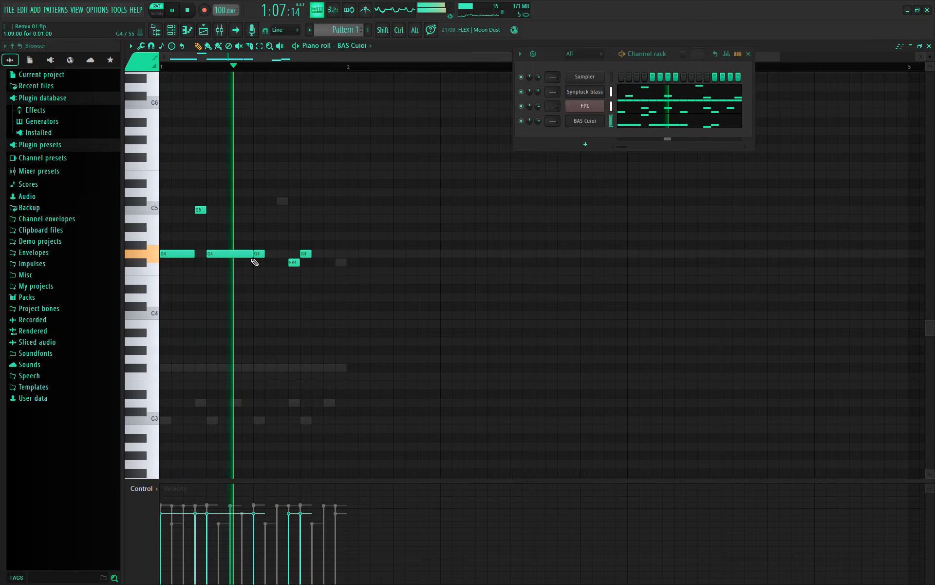
pyautogui.press('space')
pyautogui.moveTo(252, 255); pyautogui.dragTo(182, 256)
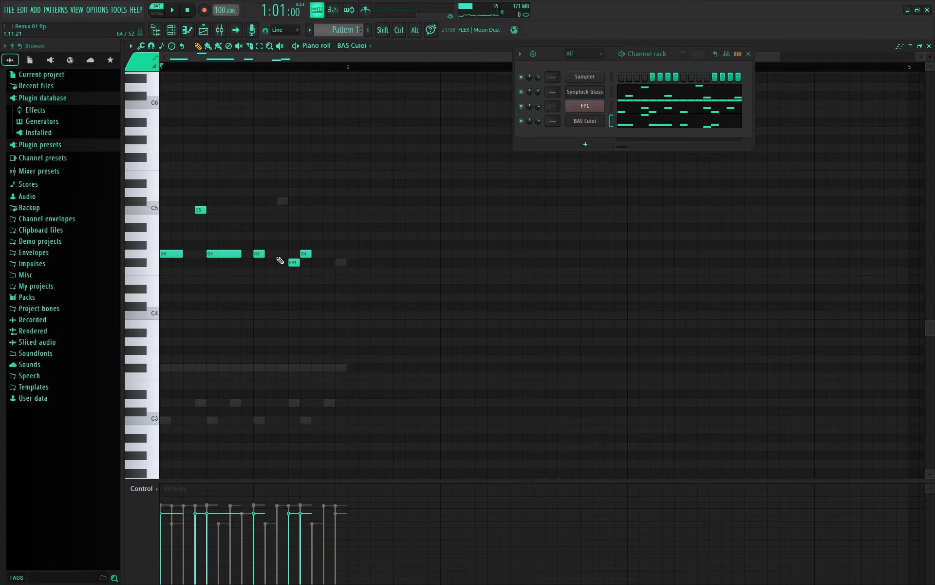
pyautogui.moveTo(264, 252); pyautogui.dragTo(336, 259)
pyautogui.press('space')
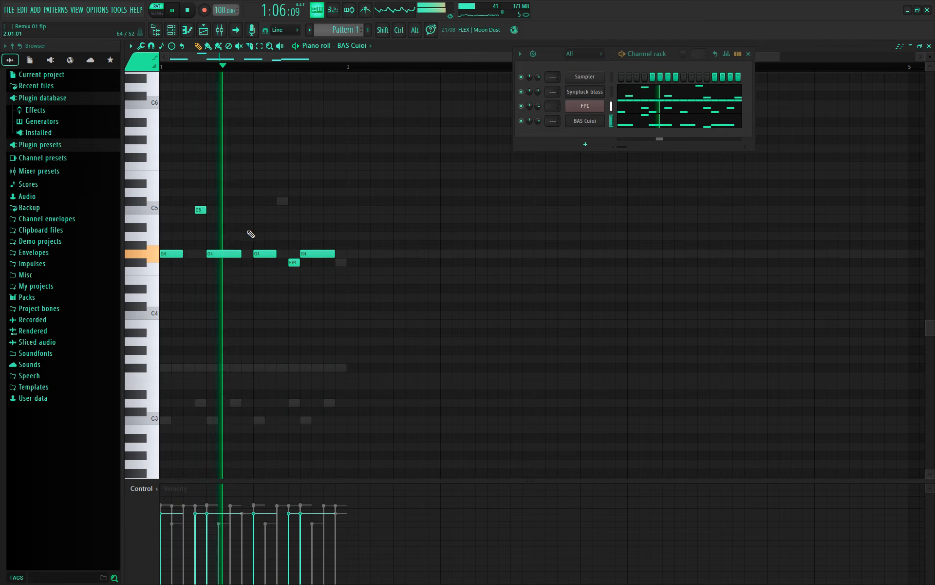
pyautogui.press('space')
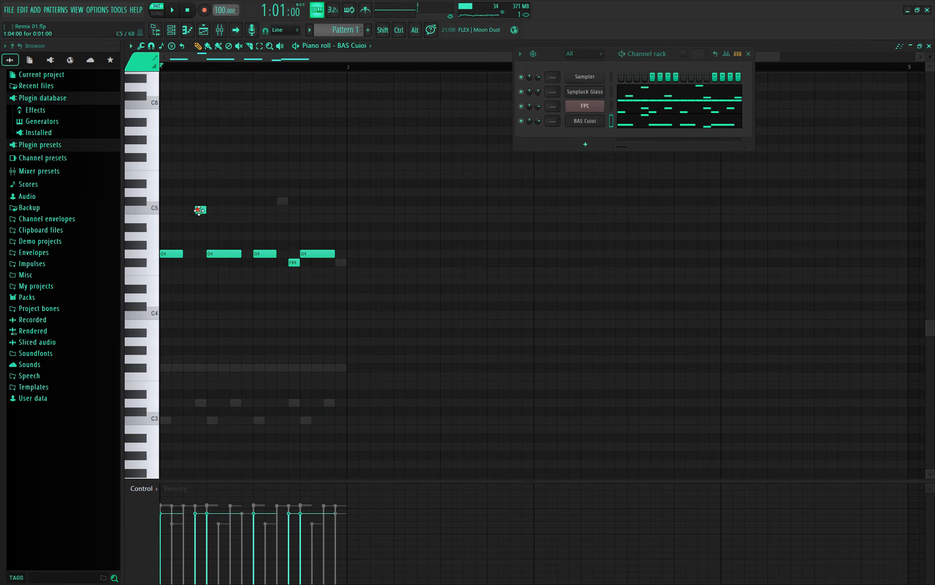
# - Try a higher note above the G4s, then delete the G5 and C5 notes
pyautogui.click(254, 227)
pyautogui.moveTo(253, 228); pyautogui.dragTo(242, 235)
pyautogui.moveTo(250, 179)
pyautogui.mouseDown()
pyautogui.moveTo(240, 183)
pyautogui.moveTo(244, 209)
pyautogui.moveTo(244, 154)
pyautogui.mouseUp()
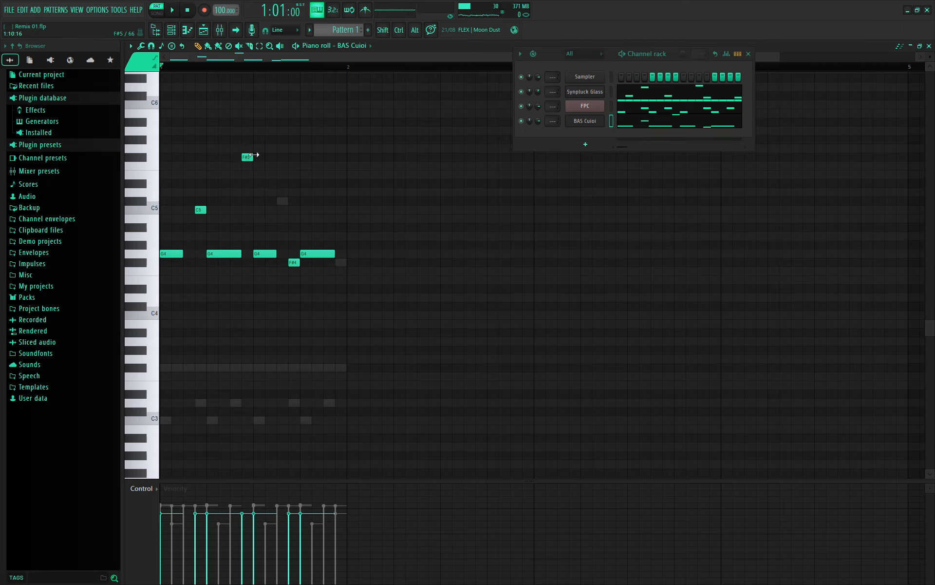
pyautogui.moveTo(245, 136); pyautogui.dragTo(246, 148)
pyautogui.press('space')
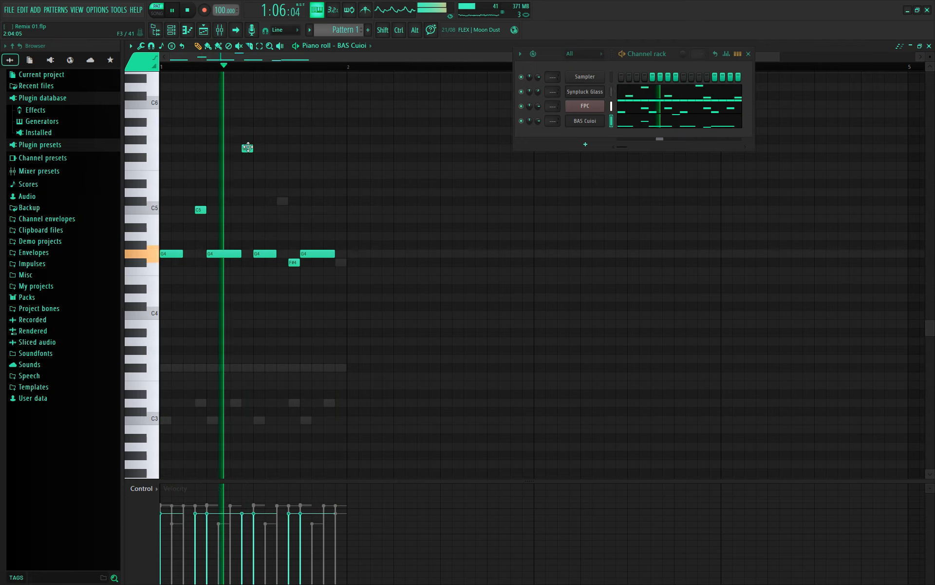
pyautogui.rightClick(245, 149)
pyautogui.rightClick(201, 210)
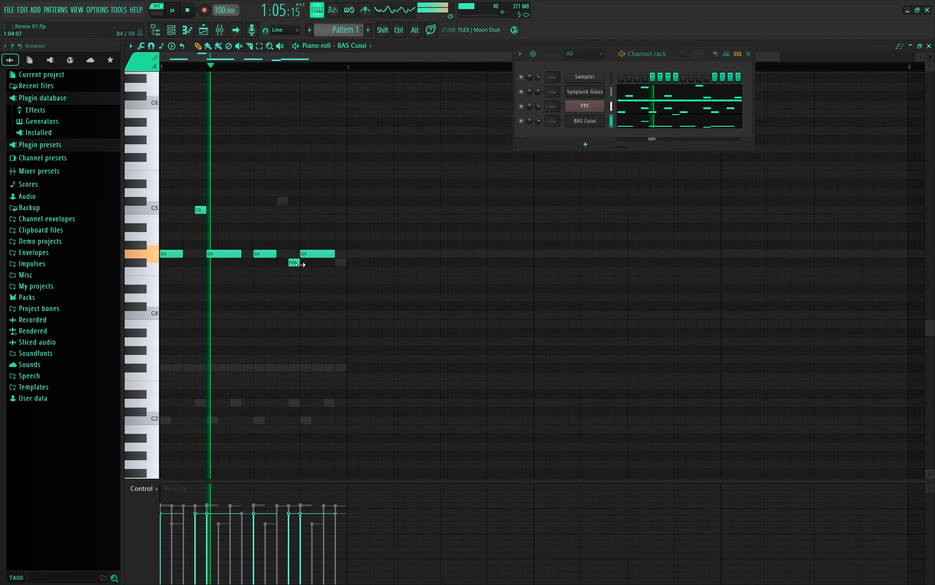
# - Delete the F#4, adjust the third G4's length, and try a short F#4 instead
pyautogui.press('space')
pyautogui.rightClick(295, 263)
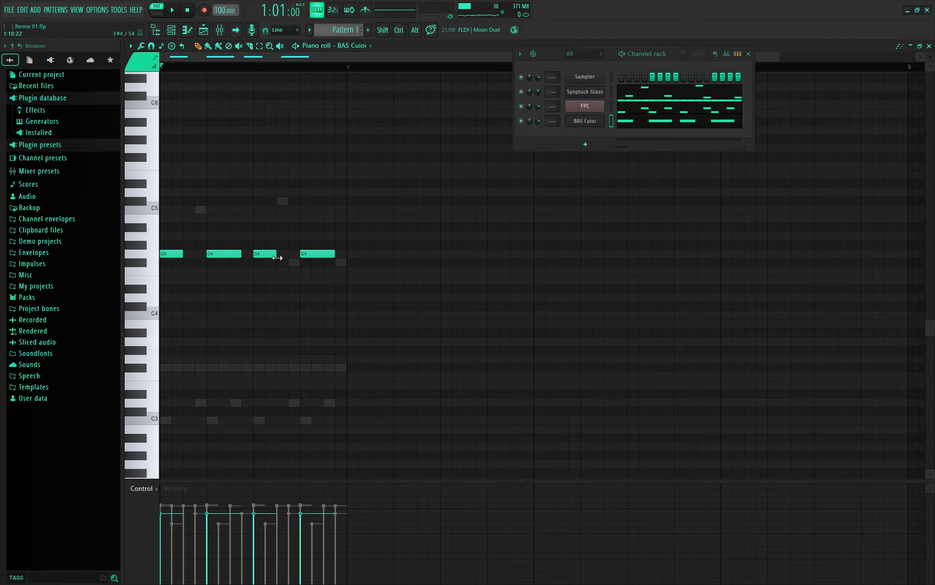
pyautogui.moveTo(276, 254); pyautogui.dragTo(291, 264)
pyautogui.click(293, 264)
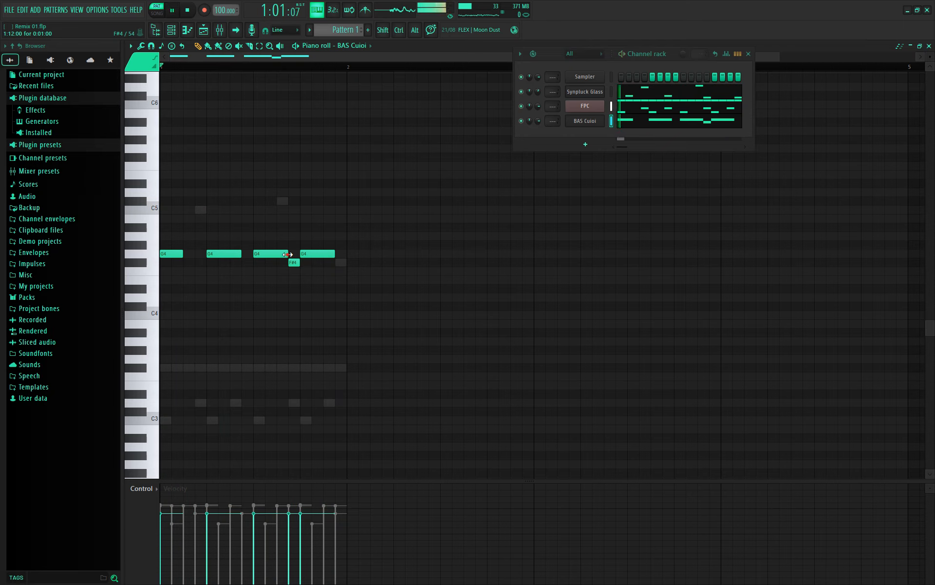
pyautogui.press('space')
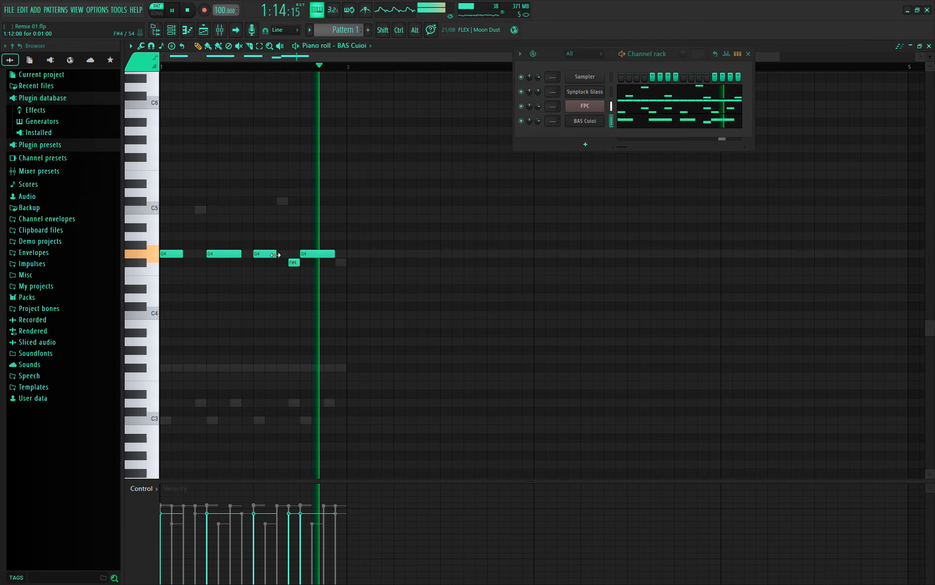
pyautogui.moveTo(288, 254); pyautogui.dragTo(275, 254)
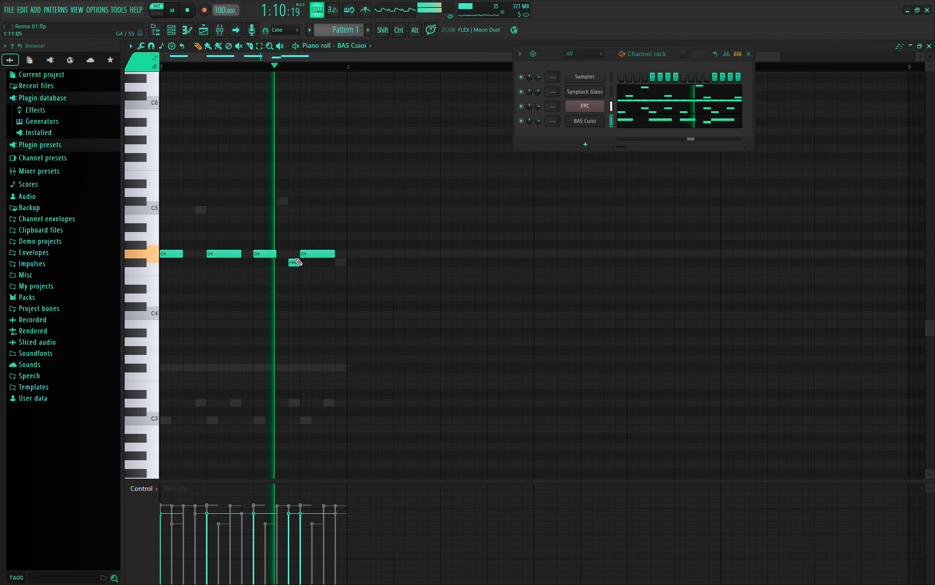
# - Remove the C5 and F#4 notes and end the bar with a short C#5, then play it
pyautogui.click(341, 262)
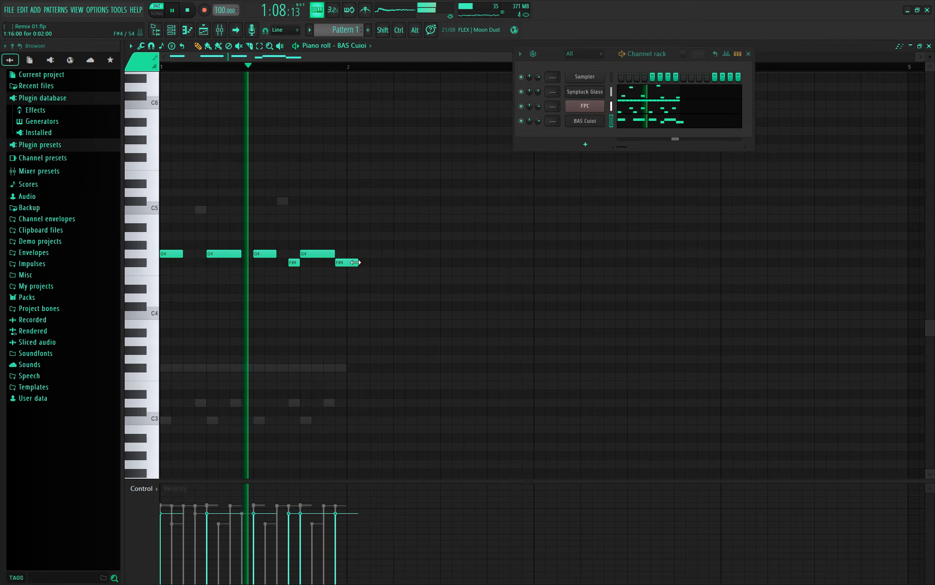
pyautogui.moveTo(342, 262); pyautogui.dragTo(338, 211)
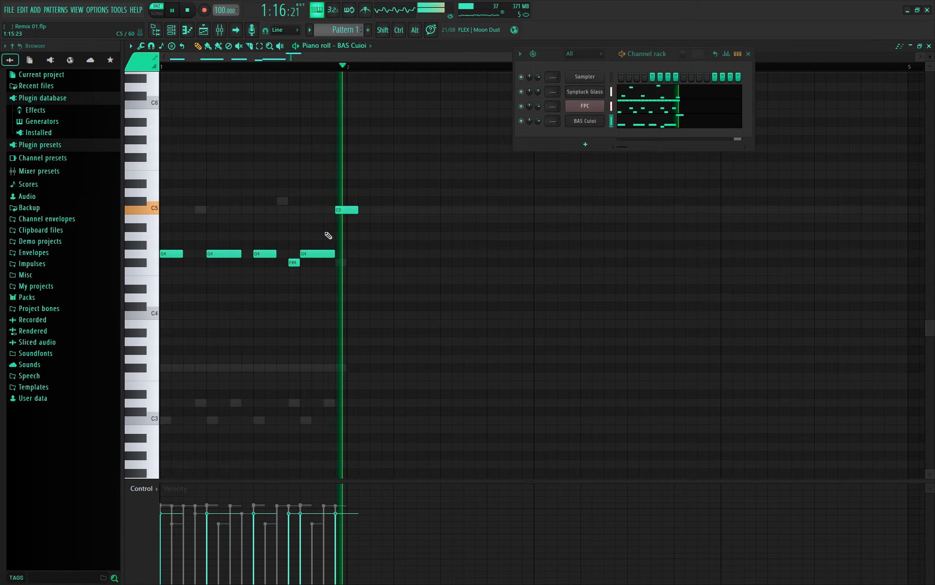
pyautogui.press('space')
pyautogui.rightClick(340, 210)
pyautogui.rightClick(292, 263)
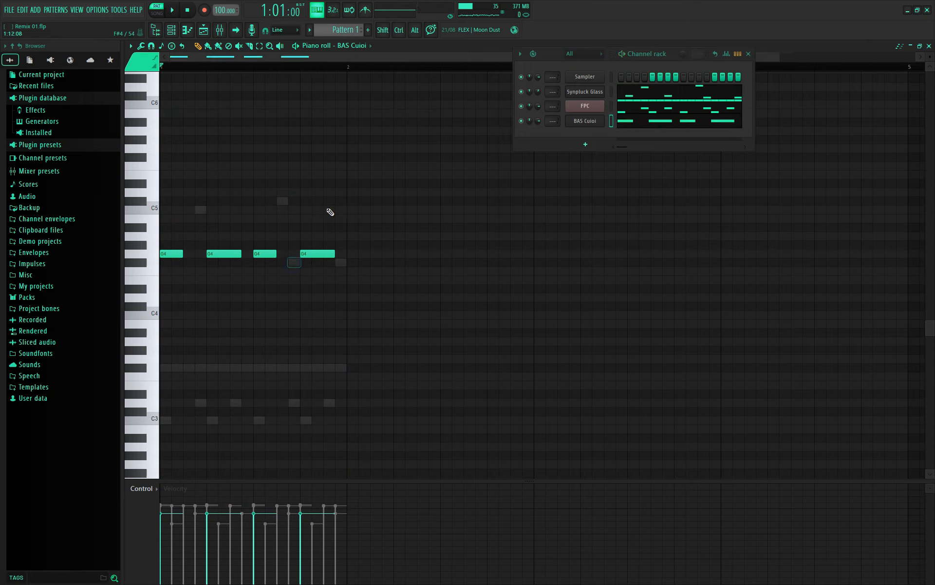
pyautogui.click(339, 201)
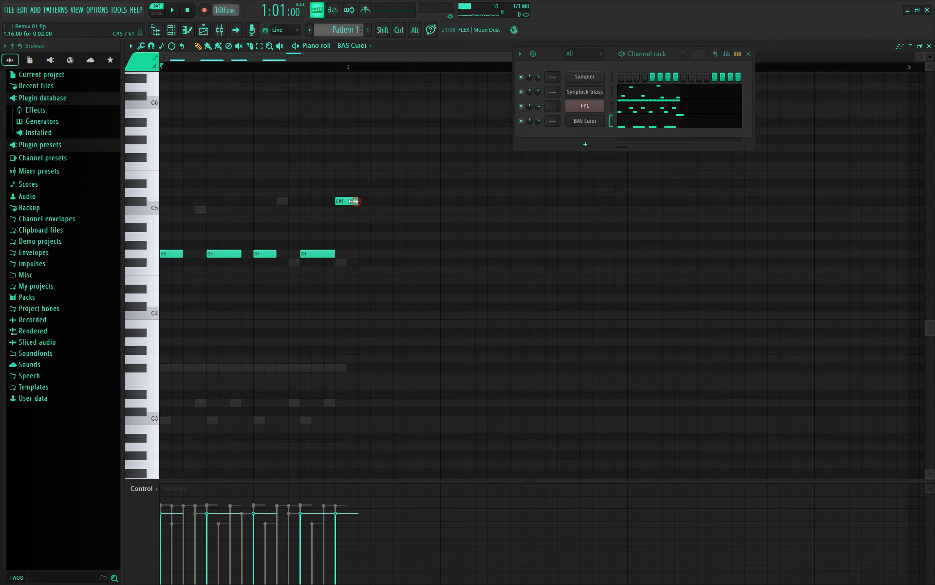
pyautogui.moveTo(356, 199); pyautogui.dragTo(346, 201)
pyautogui.press('space')
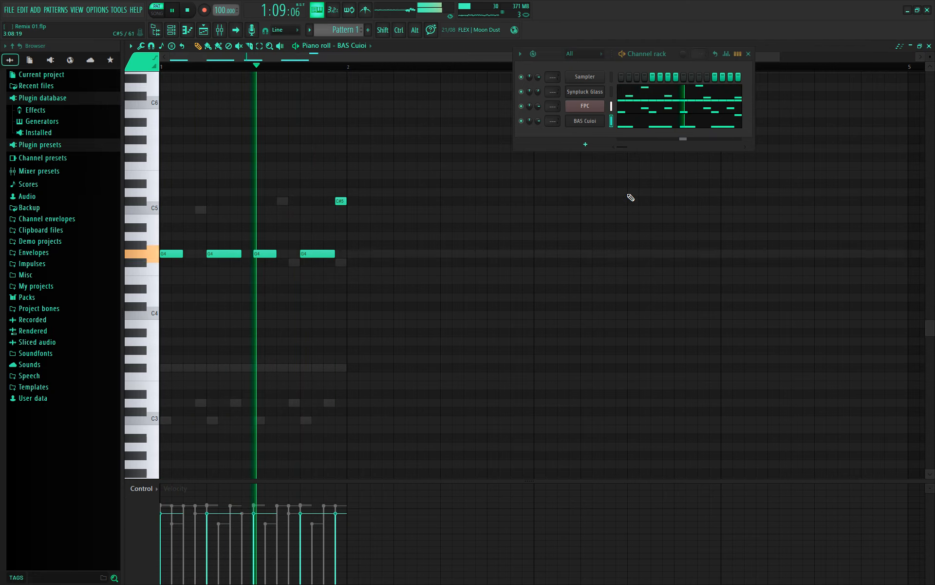
pyautogui.press('space')
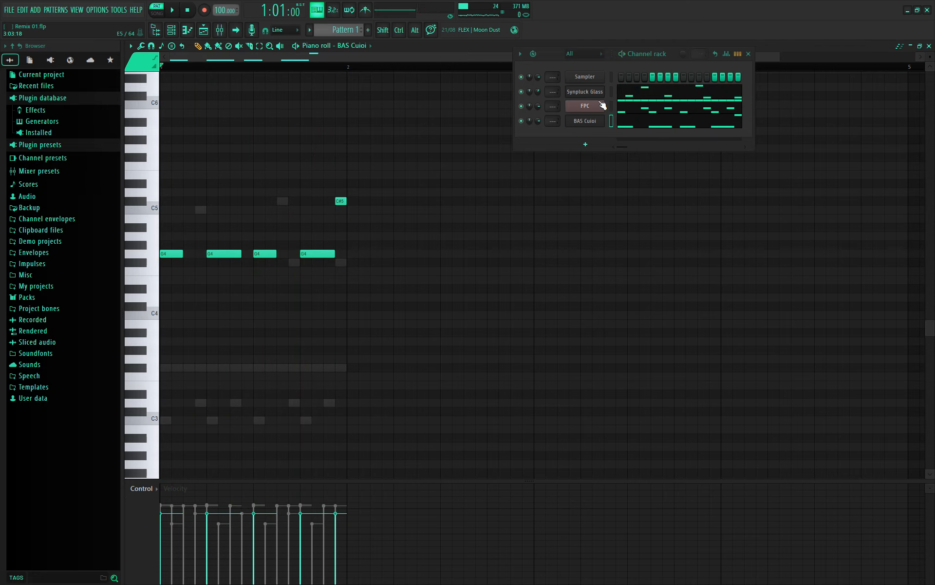
# - Cut the BAS Cuioi notes from Pattern 1 and paste them into a new pattern named 'bass'
pyautogui.rightClick(582, 124)
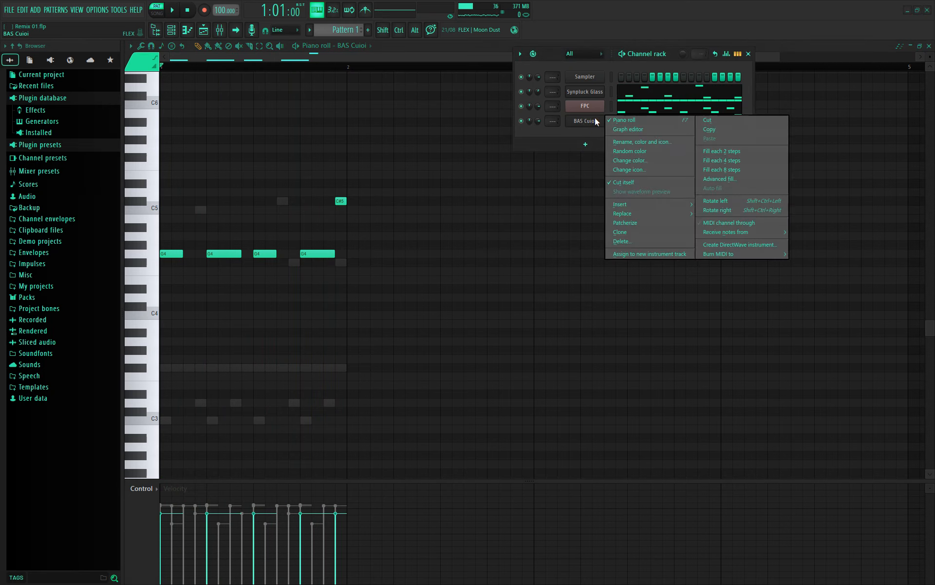
pyautogui.click(726, 121)
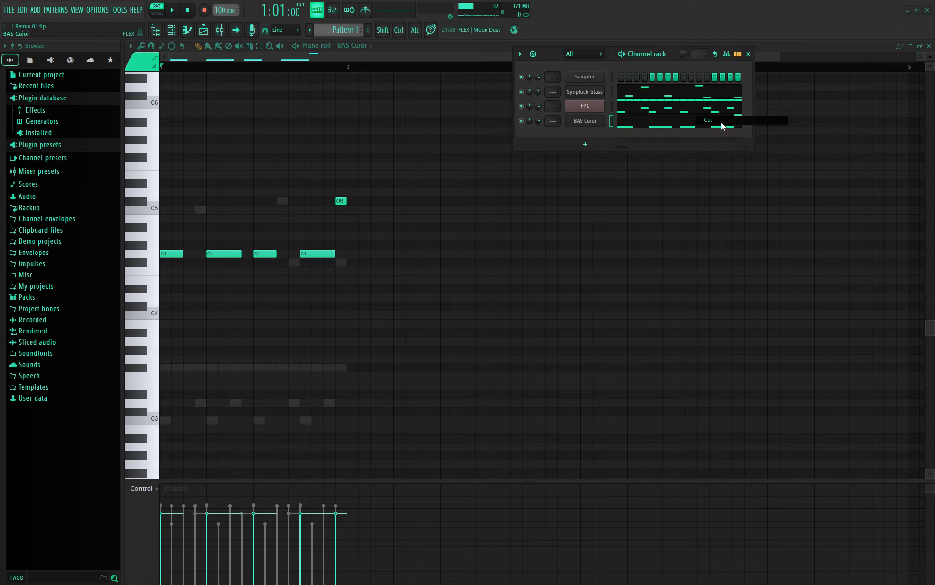
pyautogui.click(370, 33)
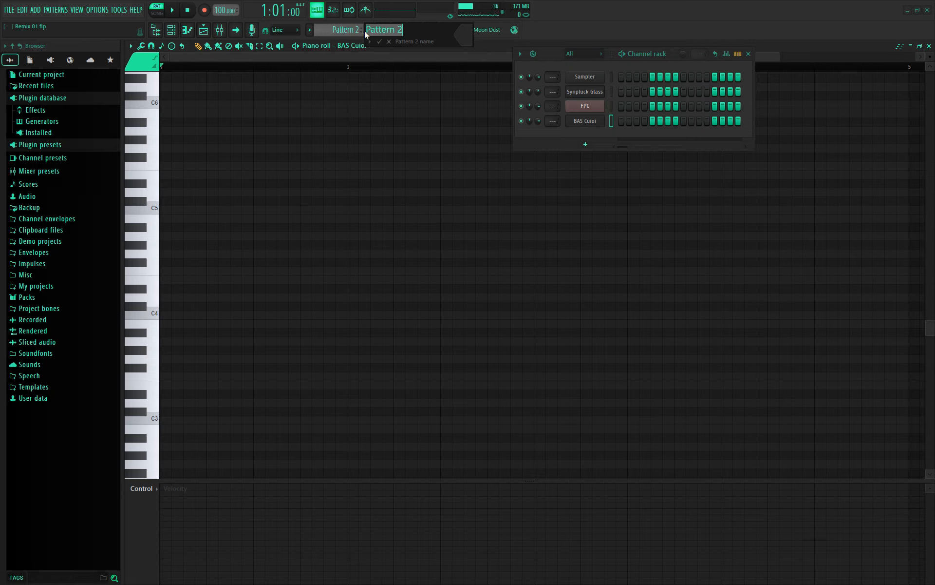
pyautogui.write('bass')
pyautogui.press('Return')
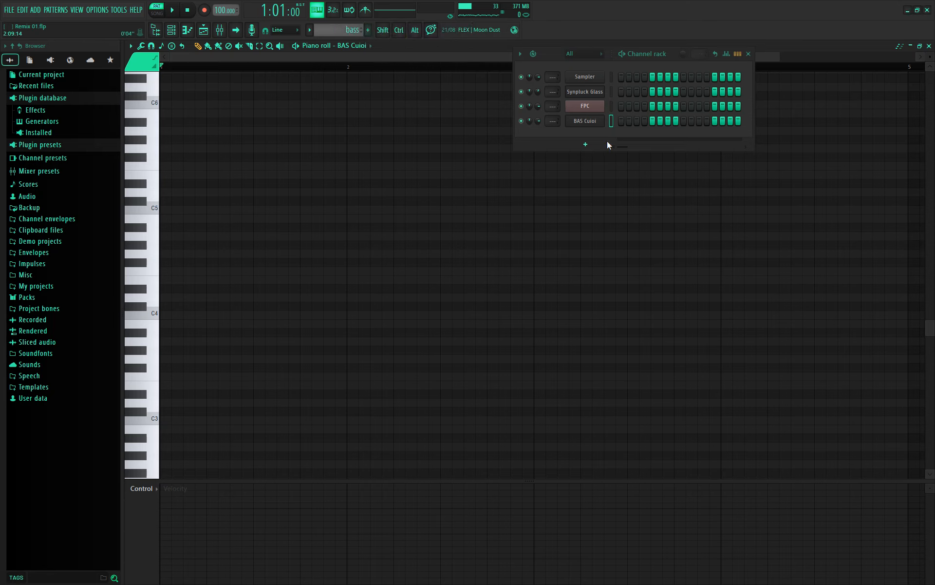
pyautogui.rightClick(601, 121)
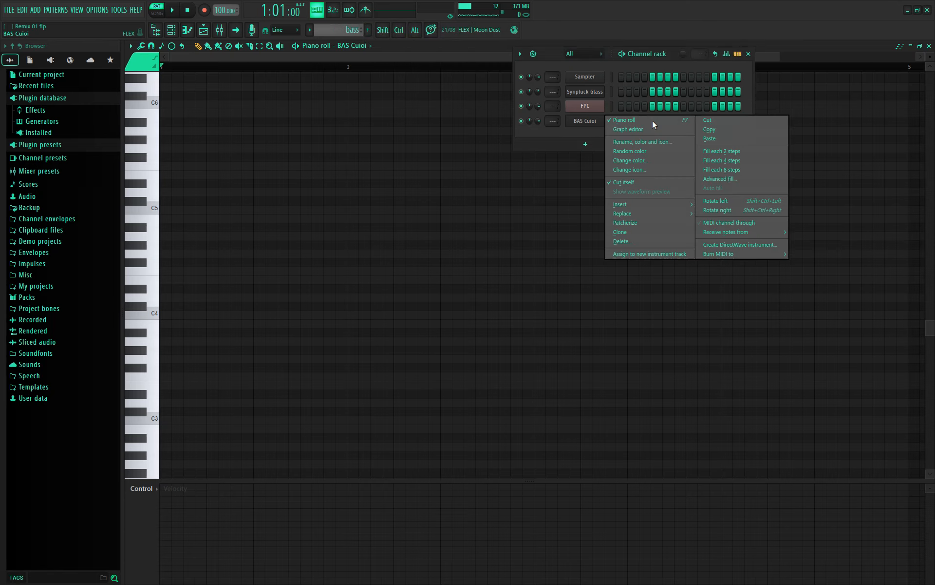
pyautogui.click(709, 139)
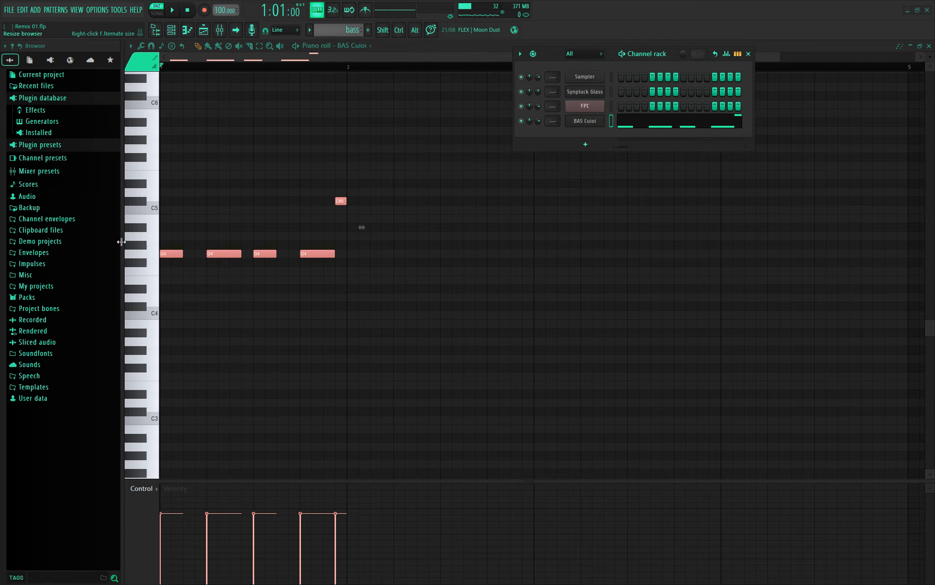
pyautogui.moveTo(144, 242); pyautogui.dragTo(133, 242)
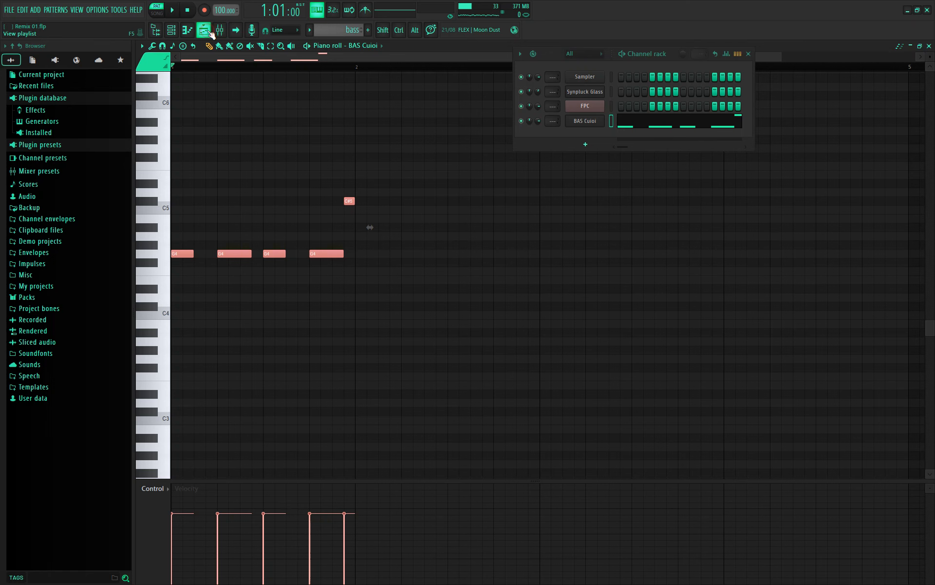
# - Return to Pattern 1 and cut the FPC drum notes from it
pyautogui.click(221, 31)
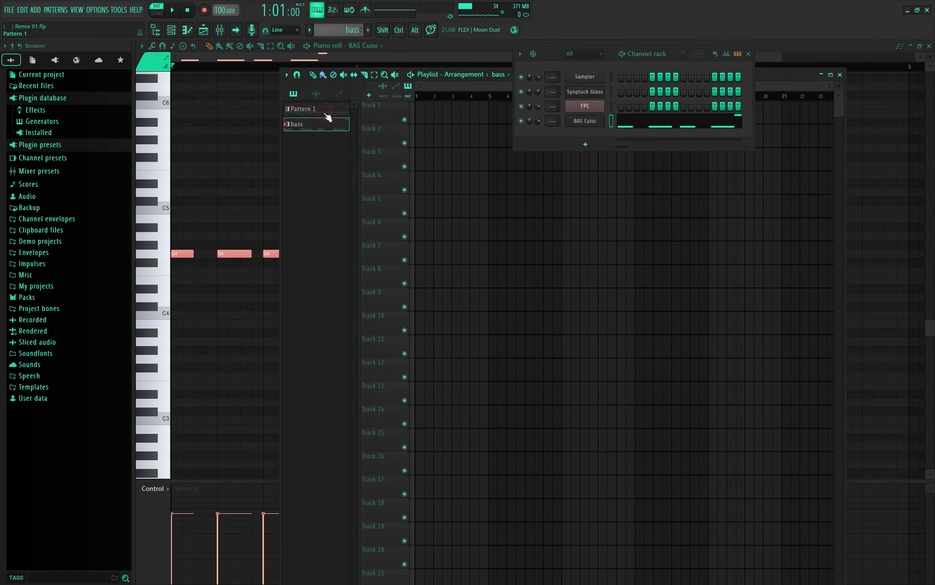
pyautogui.click(327, 113)
pyautogui.rightClick(599, 93)
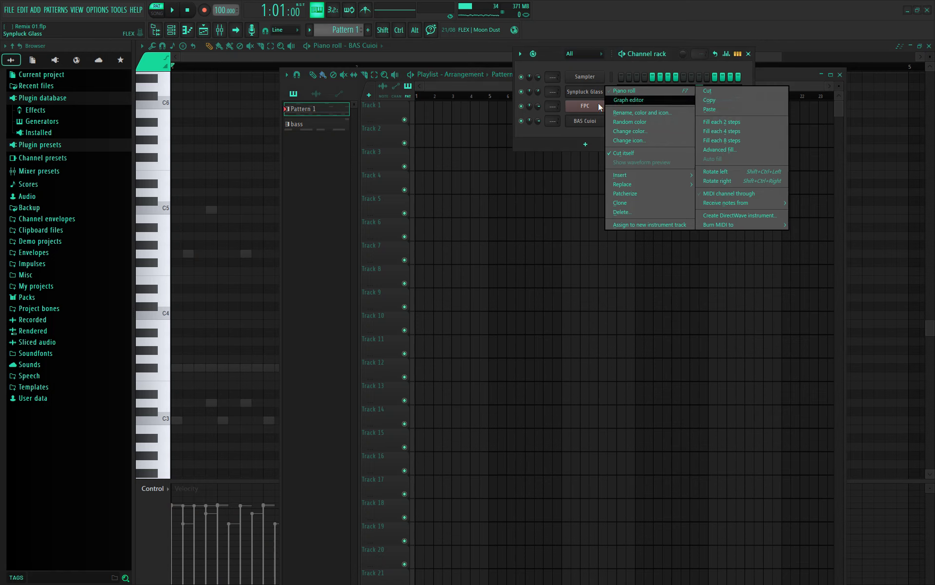
pyautogui.press('Return')
pyautogui.click(595, 107)
pyautogui.rightClick(593, 109)
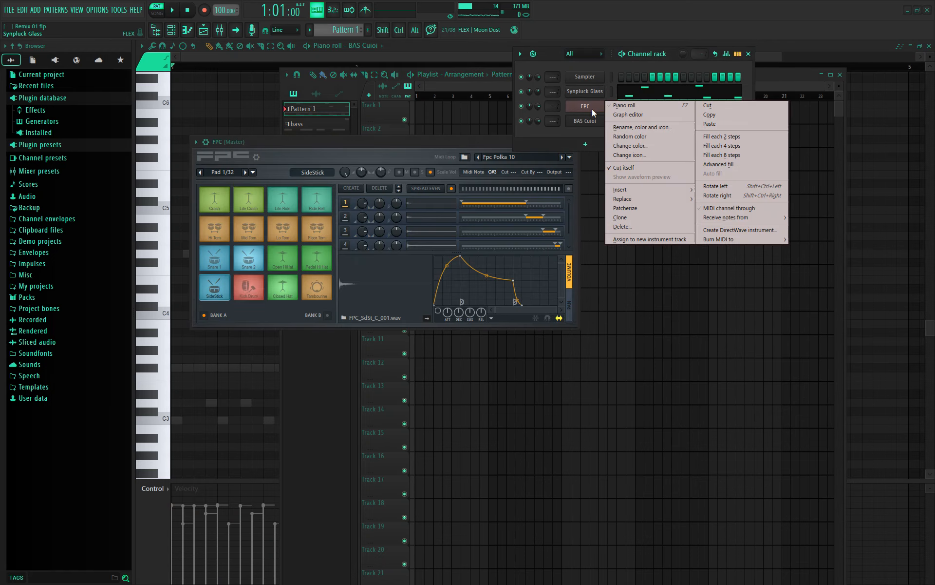
pyautogui.click(593, 110)
pyautogui.rightClick(593, 112)
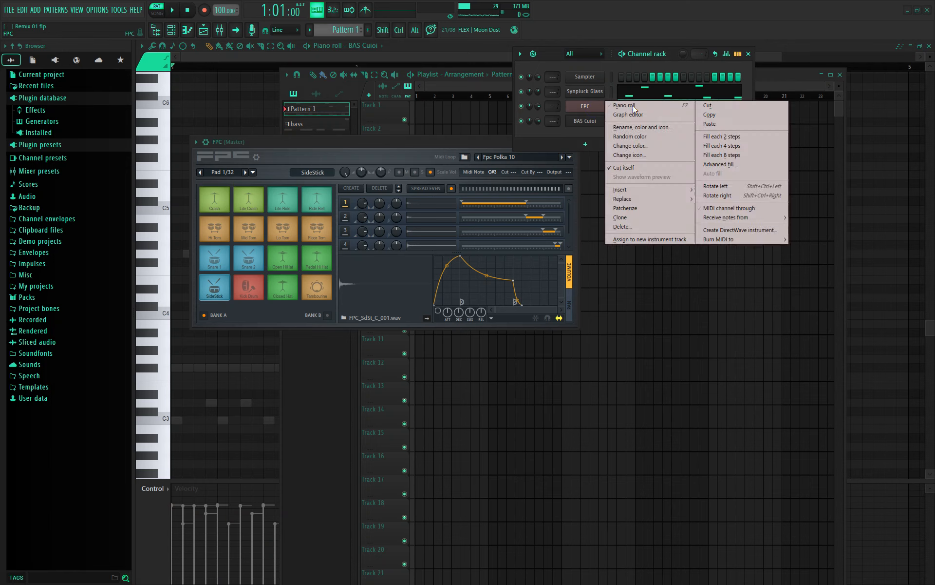
pyautogui.click(718, 106)
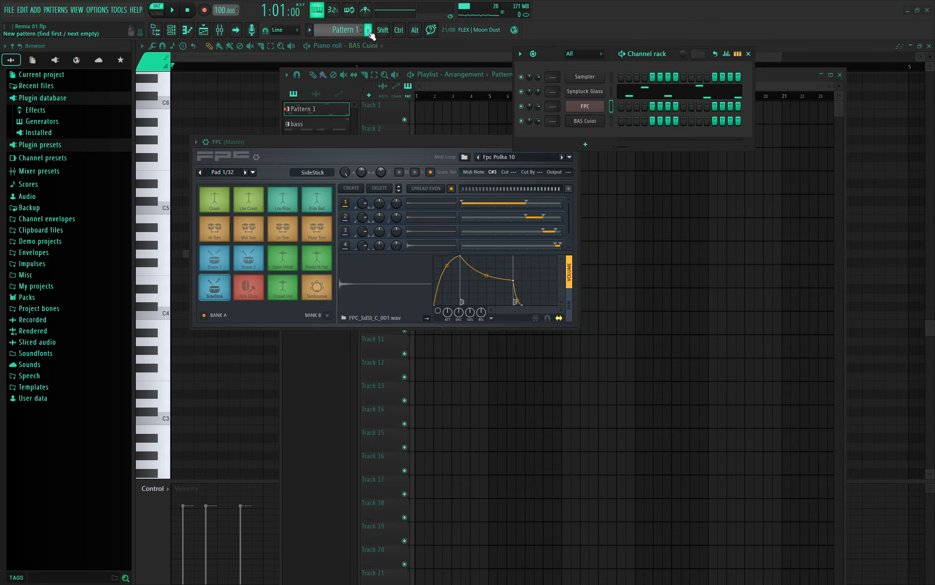
# - Paste the drum notes into a new pattern named 'drums', then reselect Pattern 1
pyautogui.click(367, 30)
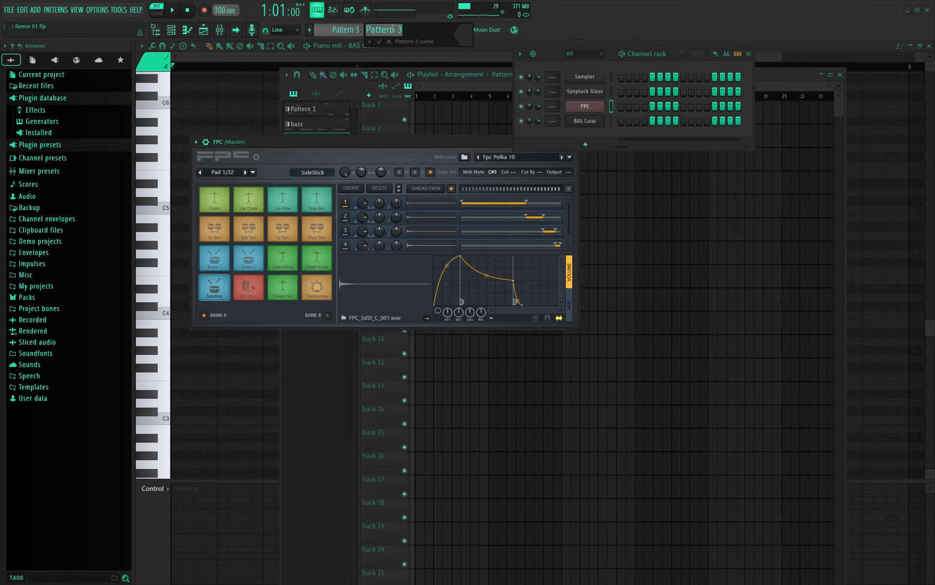
pyautogui.write('drums')
pyautogui.press('Return')
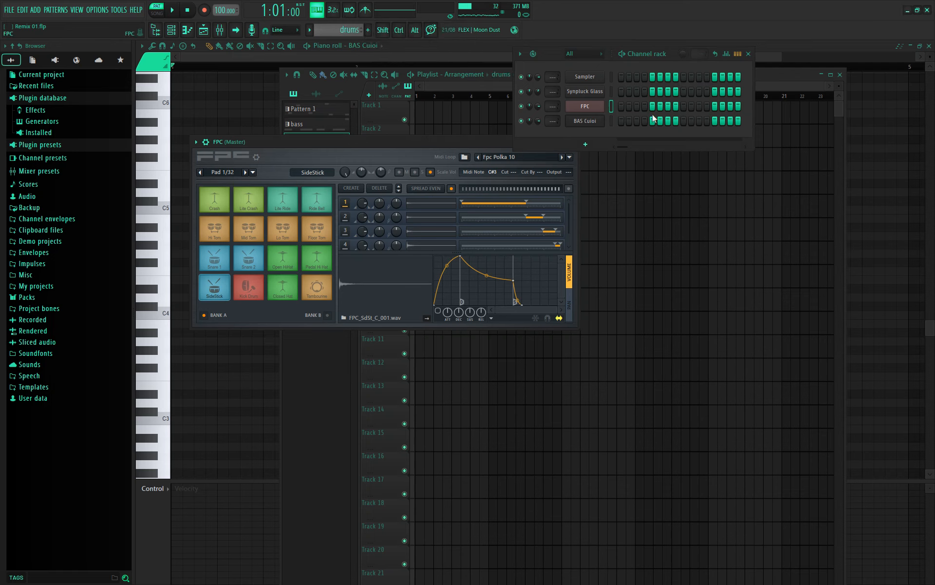
pyautogui.rightClick(585, 106)
pyautogui.click(706, 125)
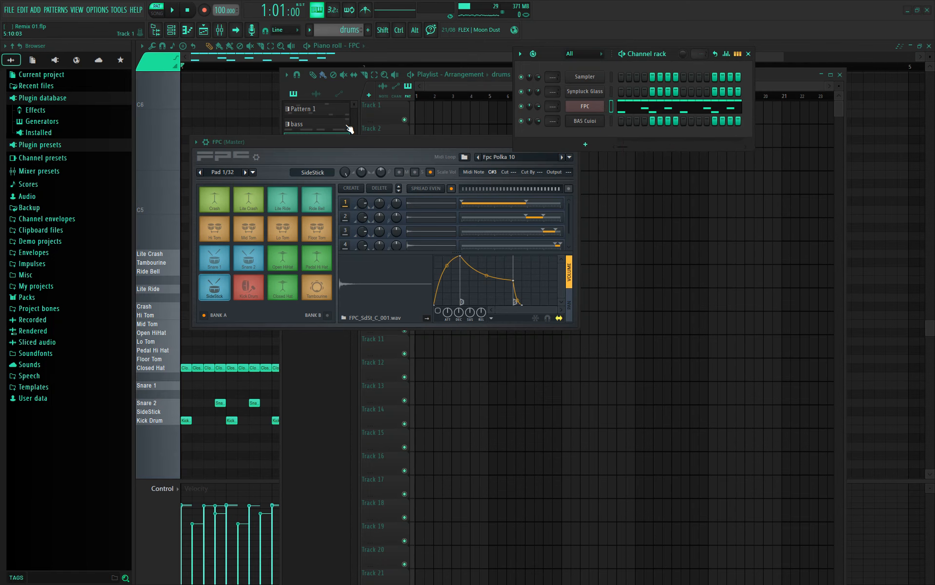
pyautogui.click(334, 111)
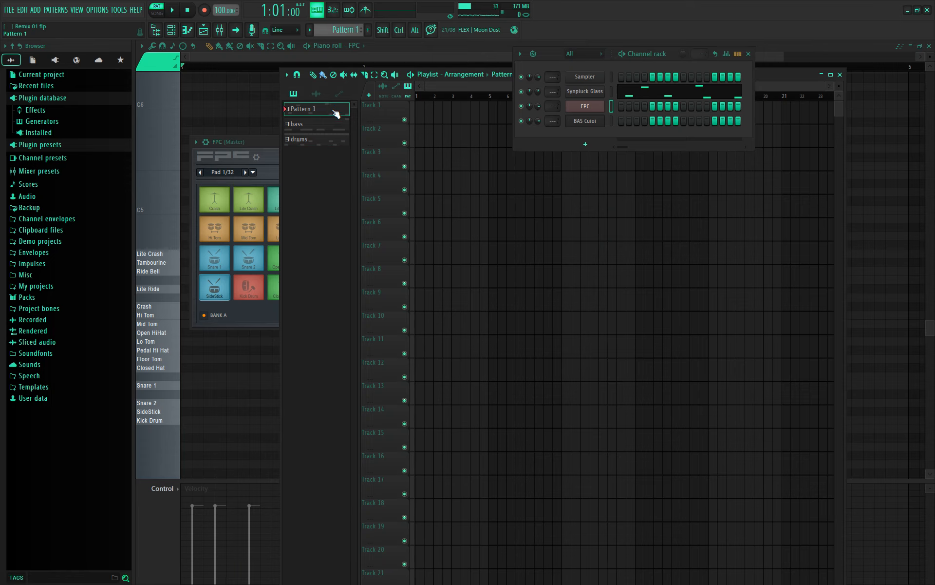
# - Rename Pattern 1 to 'melody', delete a stray clip, and maximize the Playlist
pyautogui.doubleClick(335, 112)
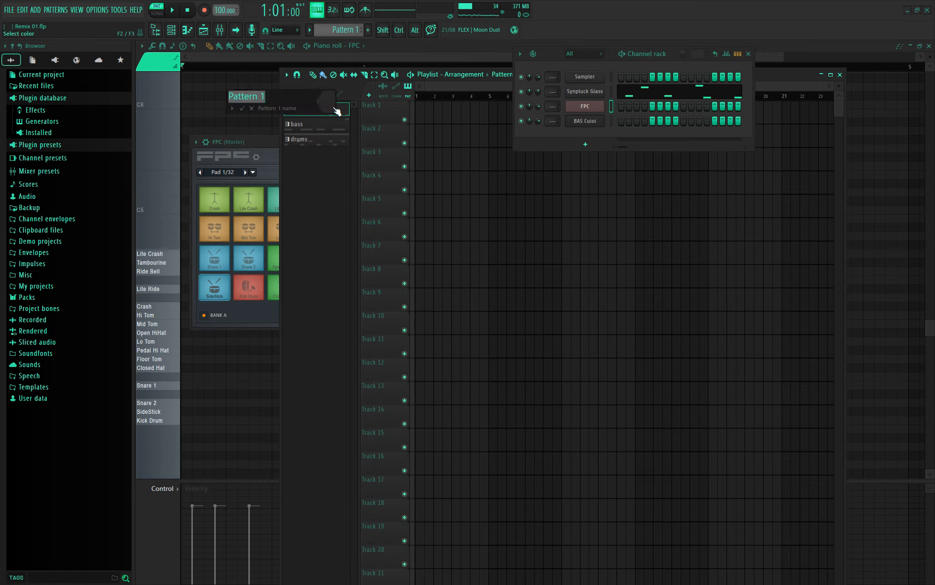
pyautogui.write('melody')
pyautogui.press('Return')
pyautogui.click(440, 111)
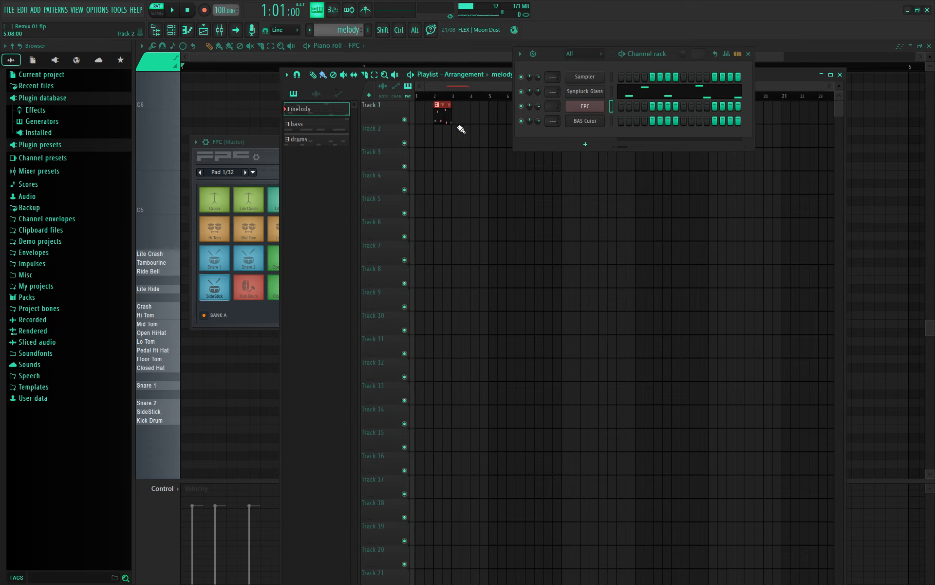
pyautogui.rightClick(451, 121)
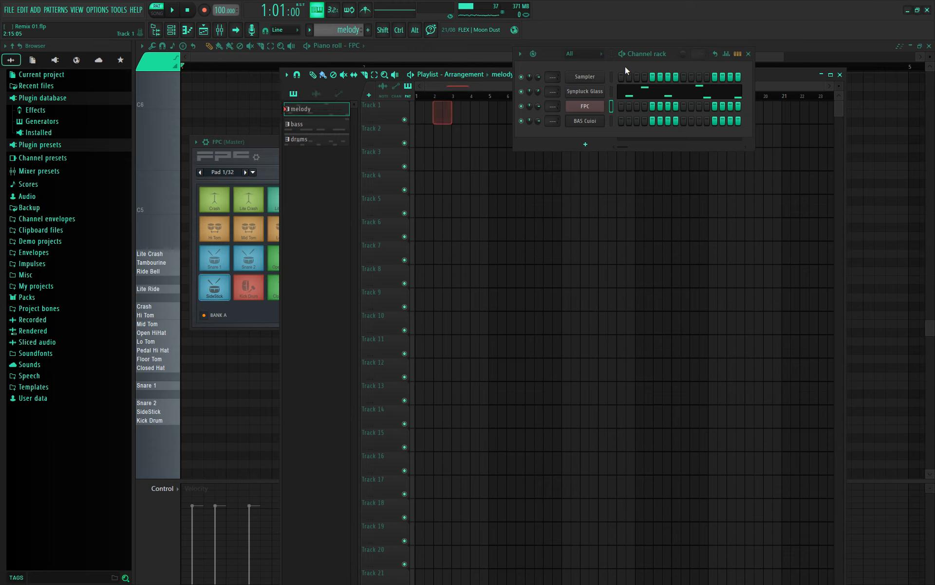
pyautogui.click(830, 74)
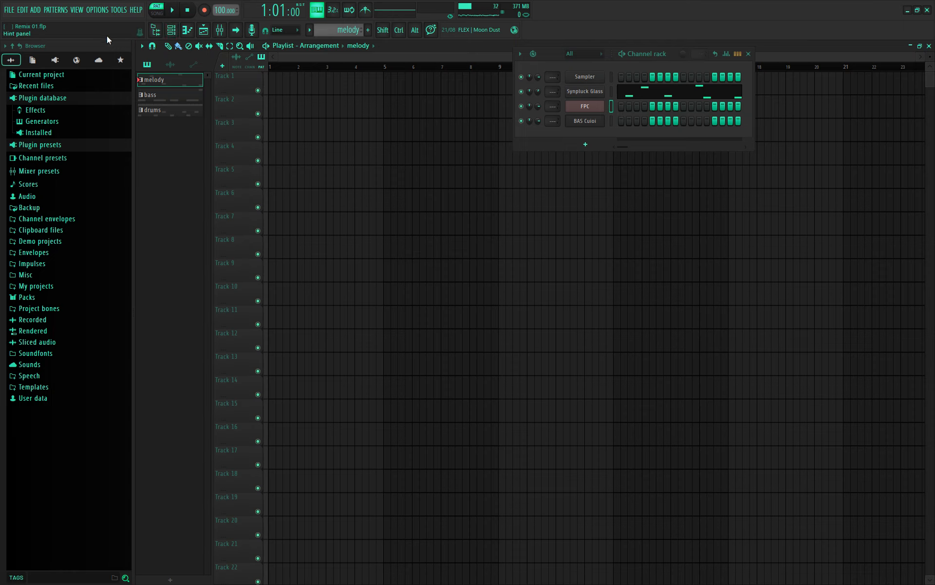
# - Switch to SONG mode, close the Channel rack, and select the melody pattern
pyautogui.click(164, 19)
pyautogui.click(169, 94)
pyautogui.click(170, 110)
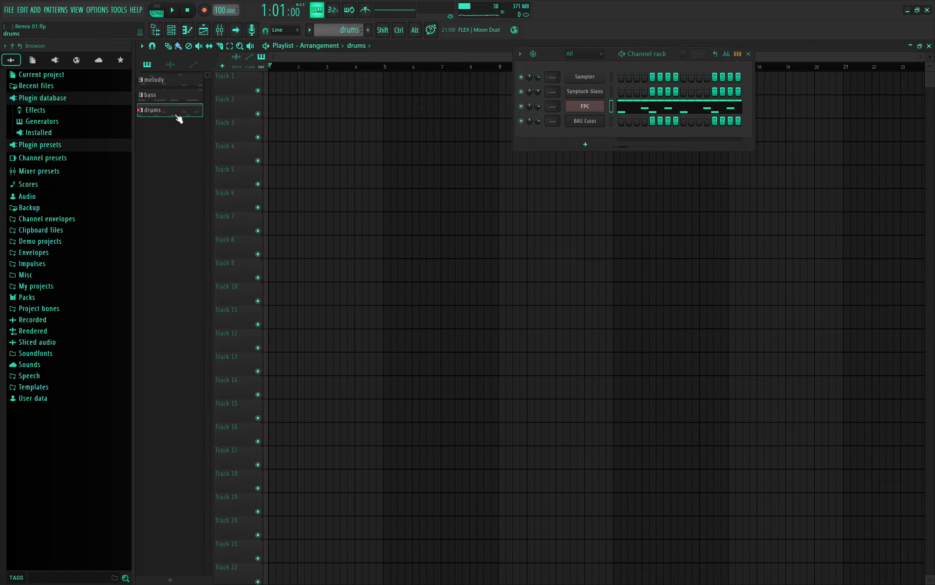
pyautogui.click(190, 82)
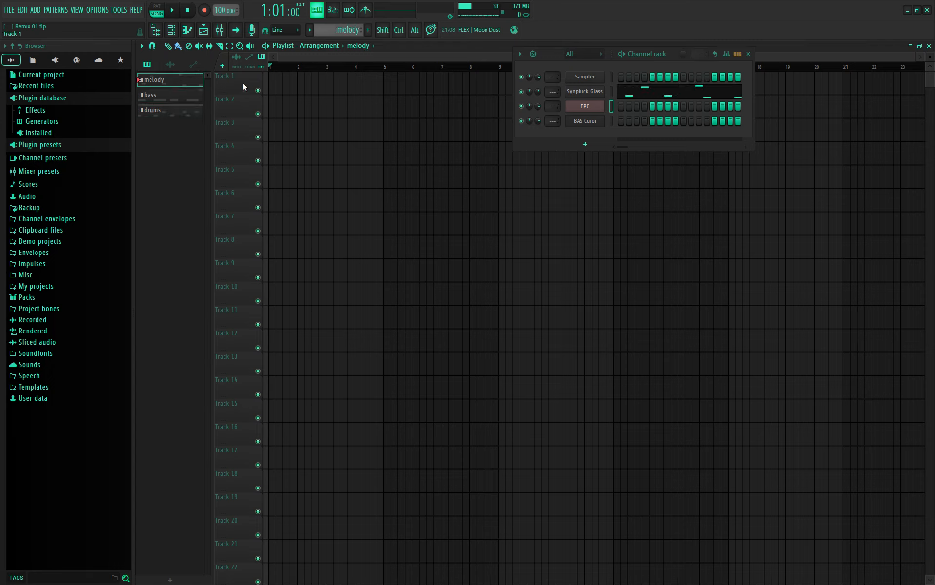
pyautogui.click(201, 112)
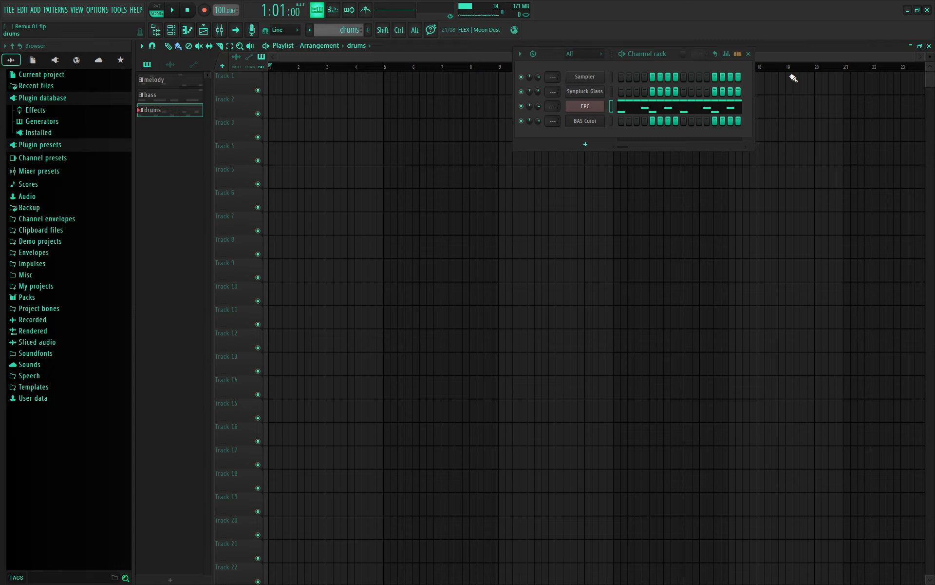
pyautogui.click(748, 54)
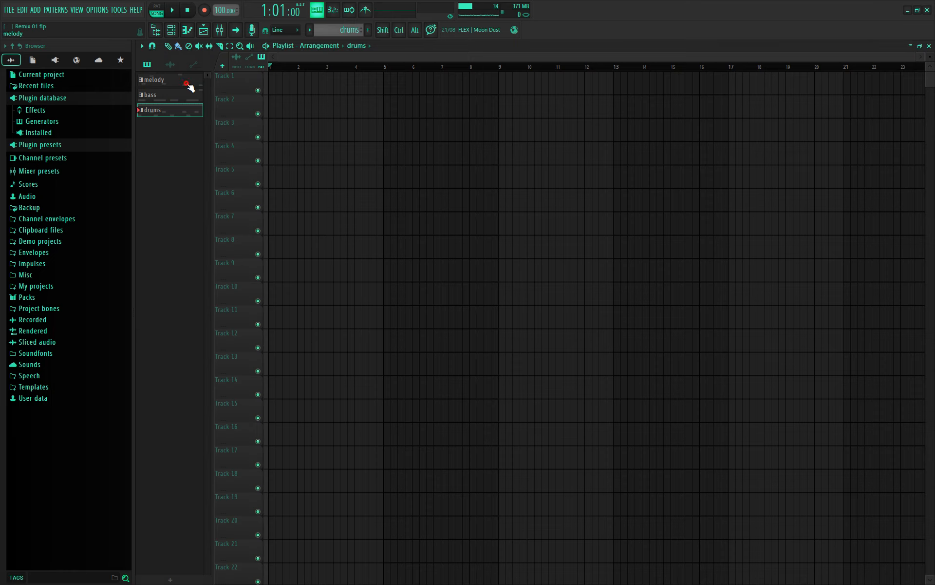
pyautogui.click(189, 85)
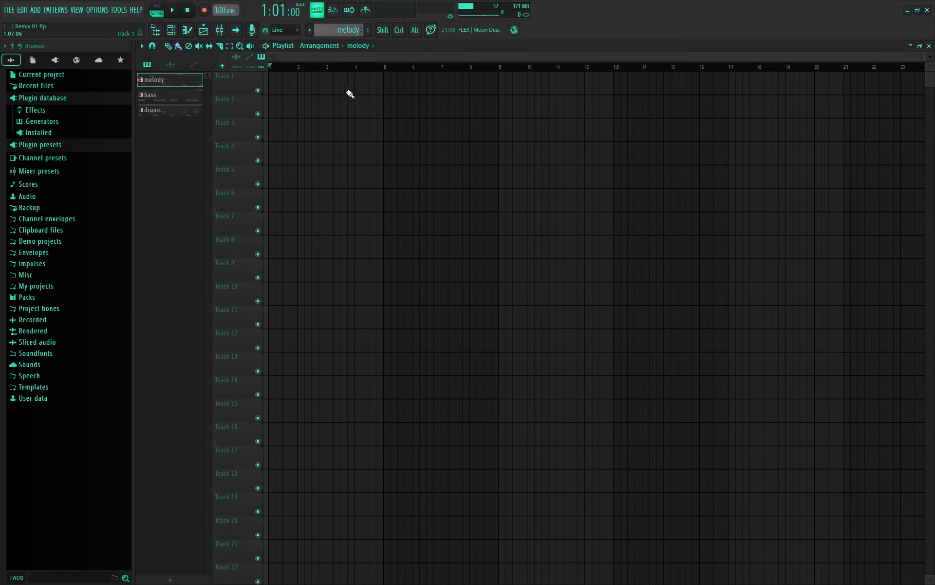
# - Paint melody clips on Track 1 at bars 1, 2, 3 and 4
pyautogui.moveTo(290, 83); pyautogui.dragTo(277, 83)
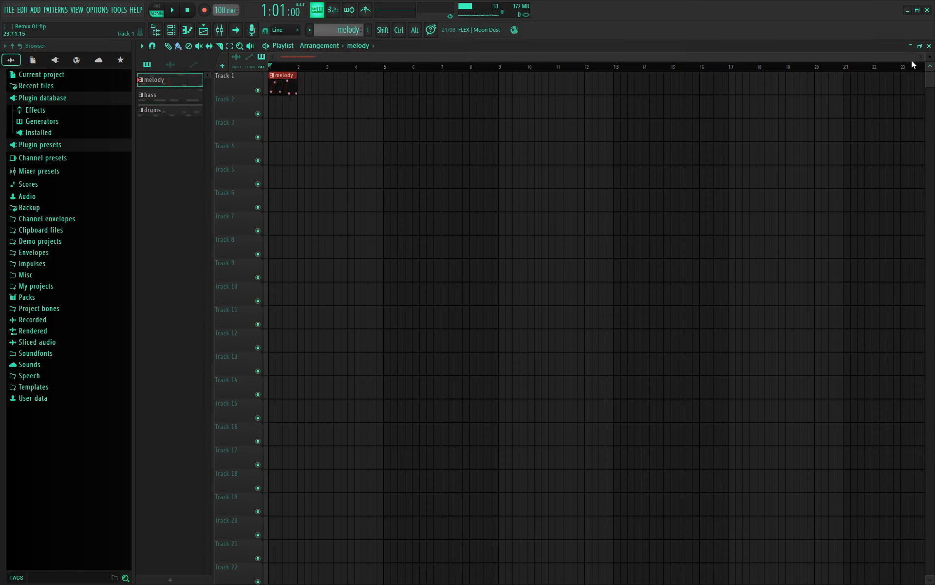
pyautogui.moveTo(915, 58); pyautogui.dragTo(607, 77)
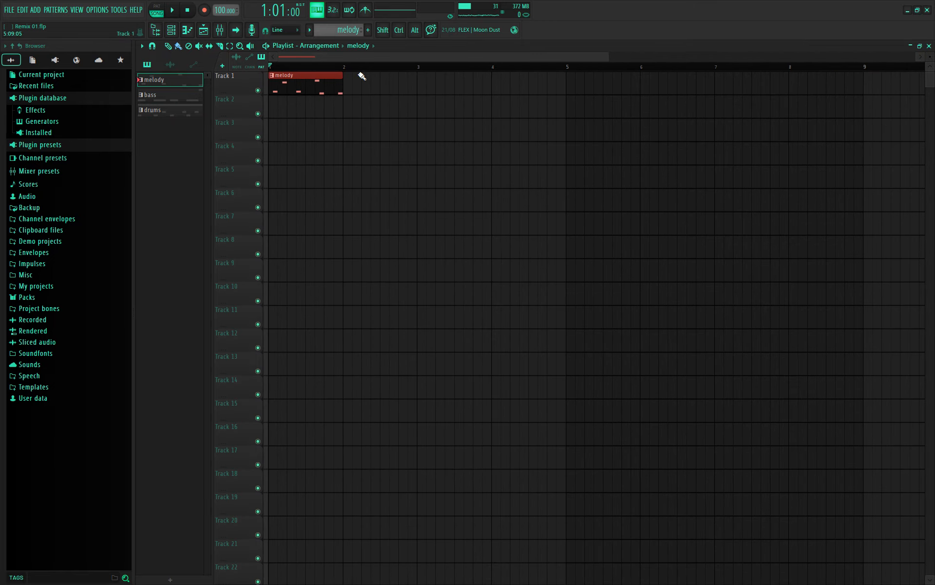
pyautogui.click(348, 87)
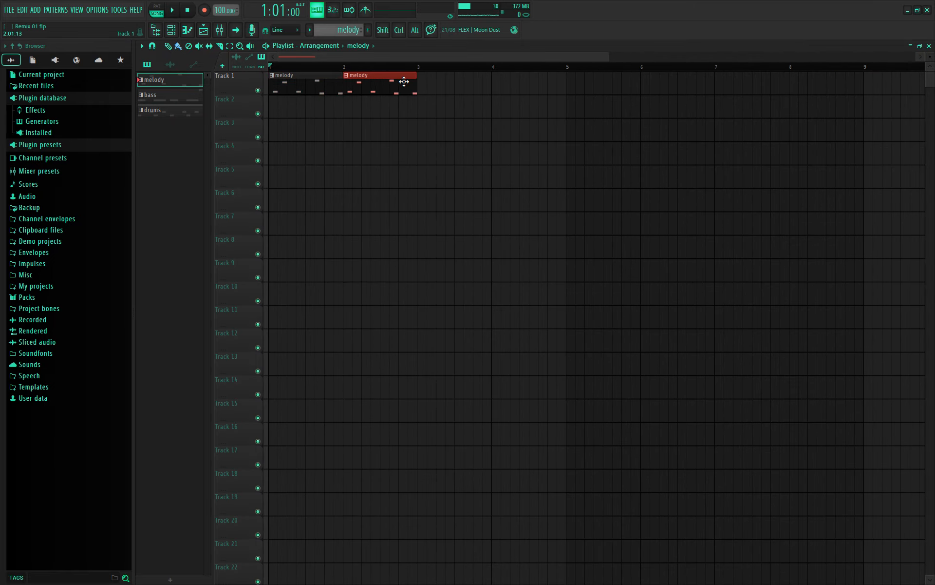
pyautogui.click(431, 88)
pyautogui.moveTo(467, 91); pyautogui.dragTo(457, 92)
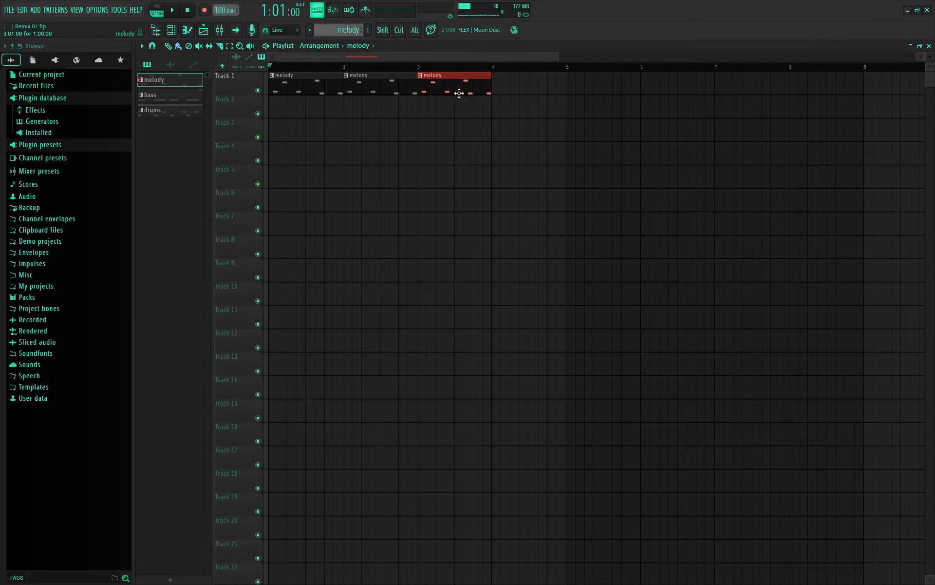
pyautogui.click(507, 90)
pyautogui.moveTo(541, 88); pyautogui.dragTo(534, 93)
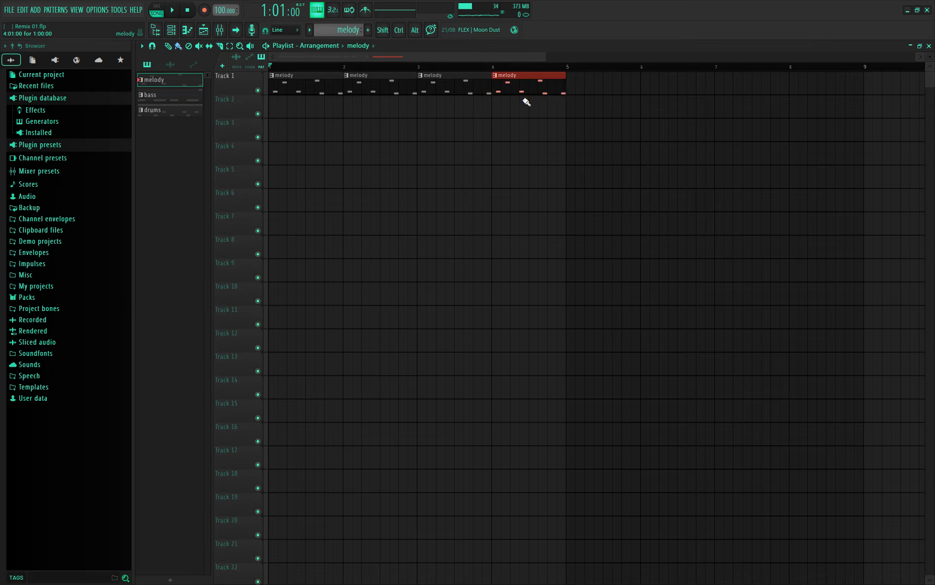
# - Pick the bass pattern and place a bass clip on Track 2 at bar 2
pyautogui.click(198, 102)
pyautogui.click(187, 111)
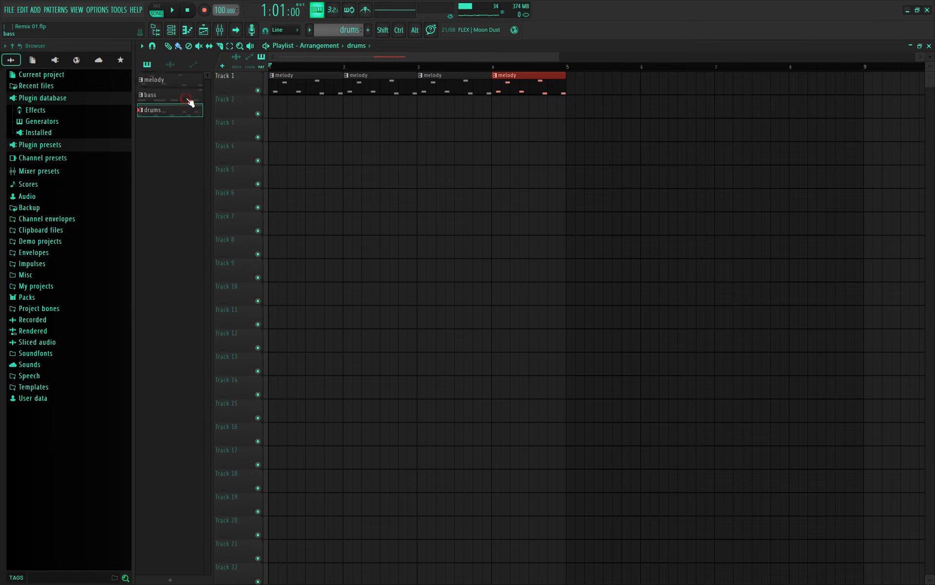
pyautogui.click(189, 101)
pyautogui.click(349, 112)
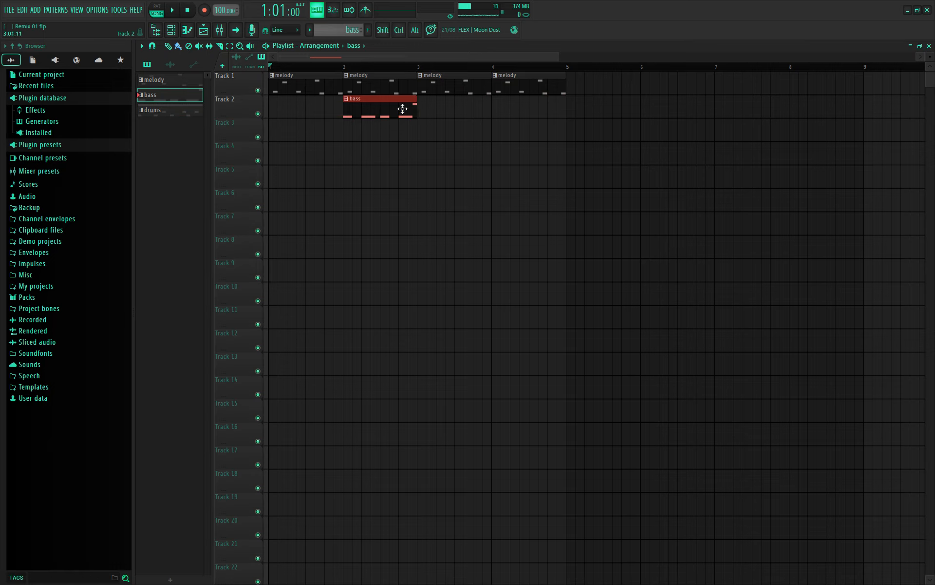
# - Add another bass clip on Track 2 and trim its start to near bar 2, replaying to check
pyautogui.press('space')
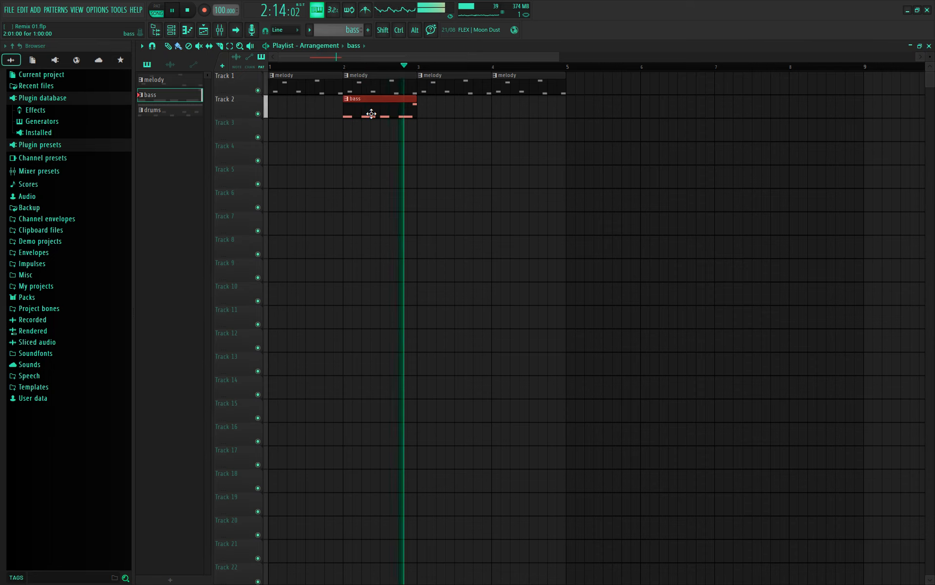
pyautogui.press('space')
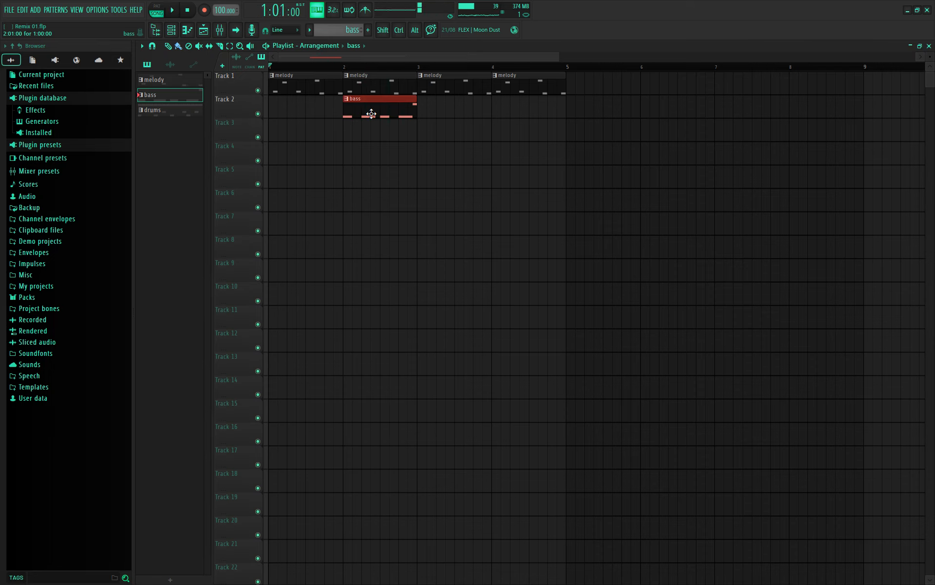
pyautogui.click(270, 115)
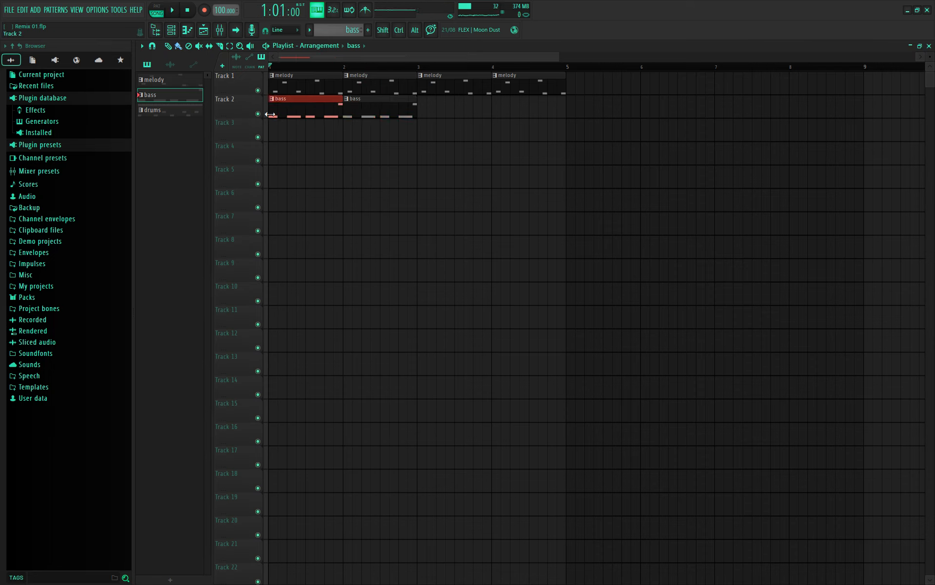
pyautogui.moveTo(269, 115); pyautogui.dragTo(339, 120)
pyautogui.press('space')
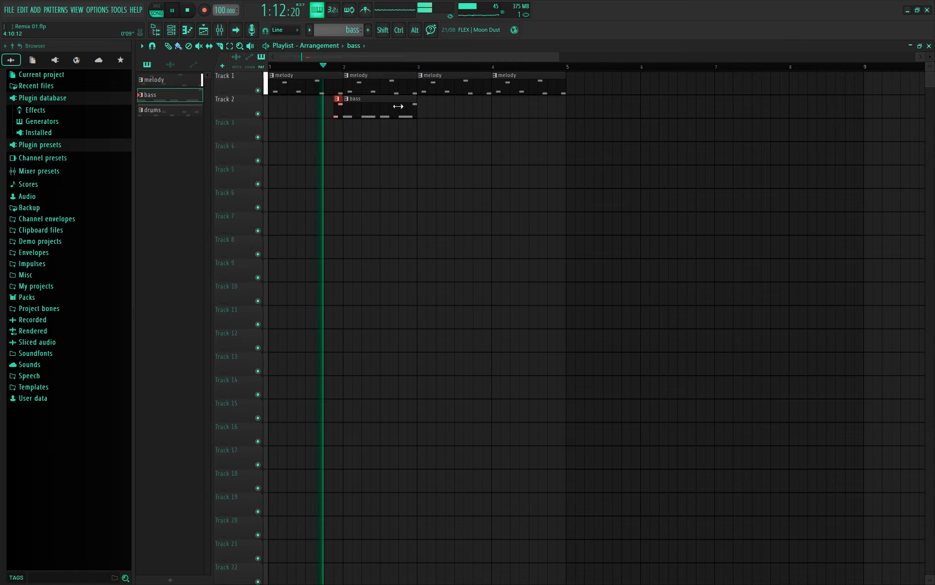
pyautogui.keyDown('ctrl'); pyautogui.scroll(4, 422, 113); pyautogui.keyUp('ctrl')
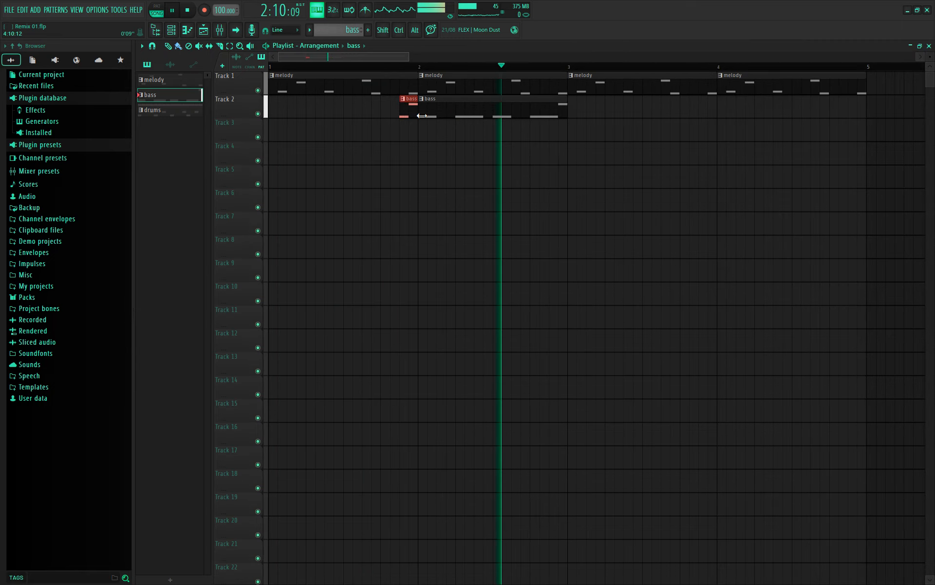
pyautogui.press('space')
pyautogui.moveTo(422, 116); pyautogui.dragTo(433, 116)
pyautogui.press('space')
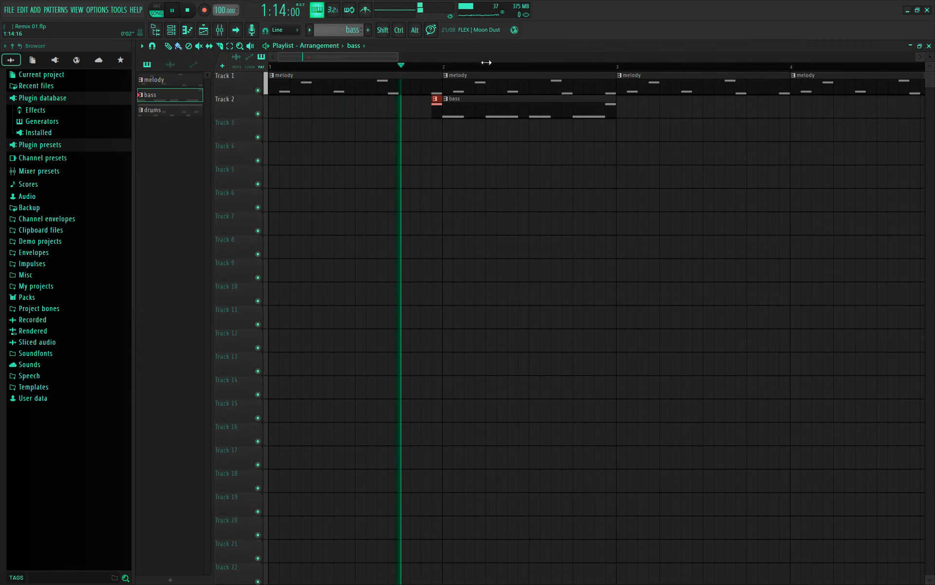
# - Place bass clips at bars 3 and 4 on Track 2 and a drums clip at bar 3 on Track 3
pyautogui.scroll(-2, 500, 64)
pyautogui.scroll(-2, 500, 64)
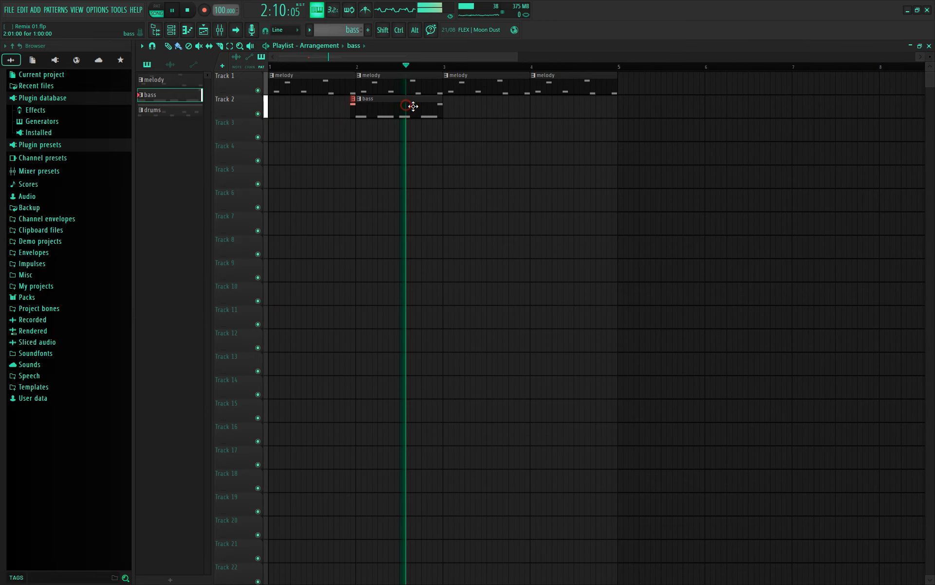
pyautogui.click(488, 108)
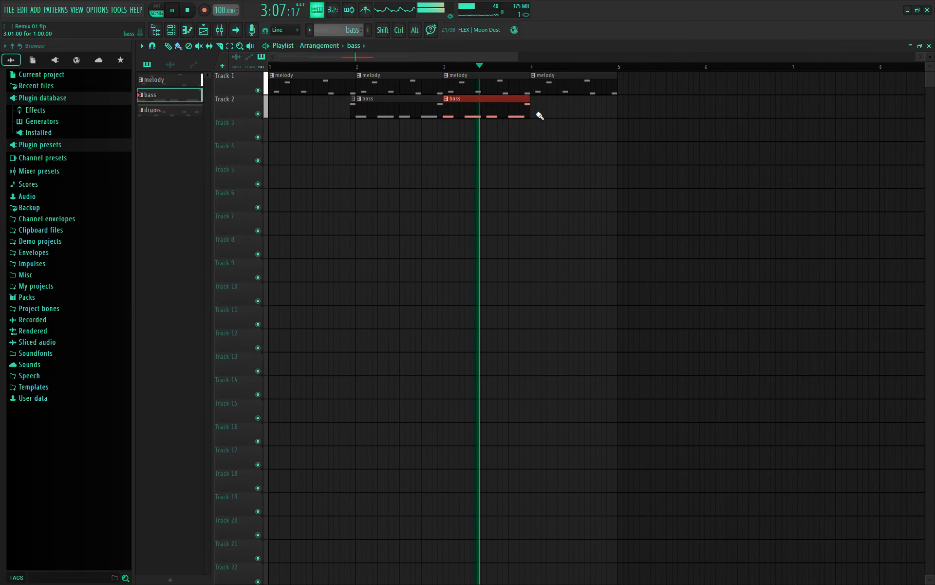
pyautogui.press('space')
pyautogui.click(557, 112)
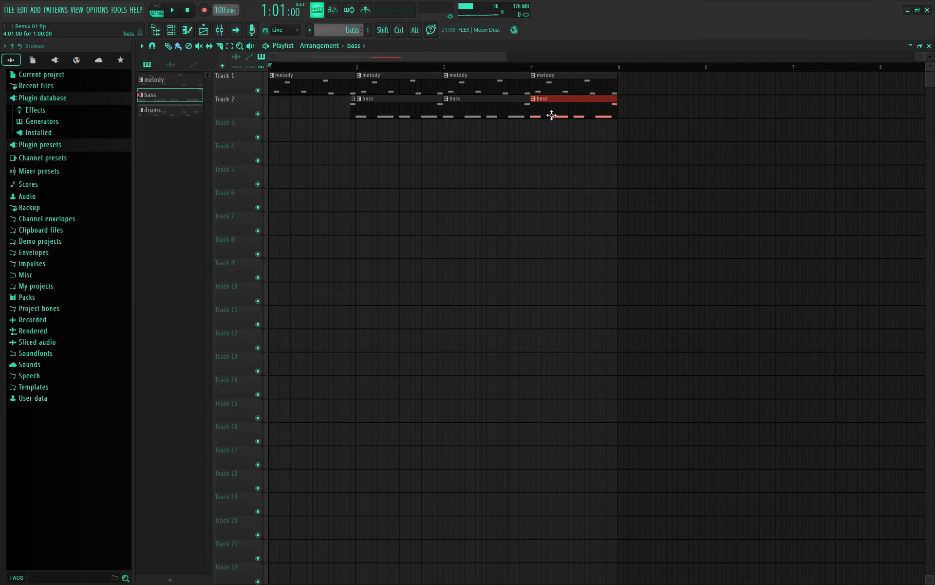
pyautogui.click(173, 111)
pyautogui.click(508, 136)
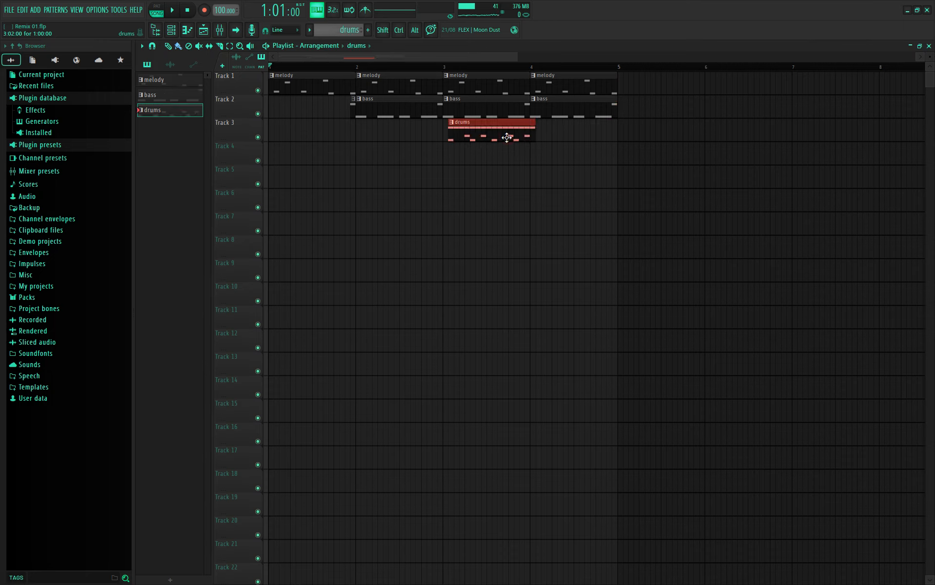
# - Add a drums clip at bar 4 on Track 3, play the arrangement, then select the bar 3–4 clips
pyautogui.click(556, 134)
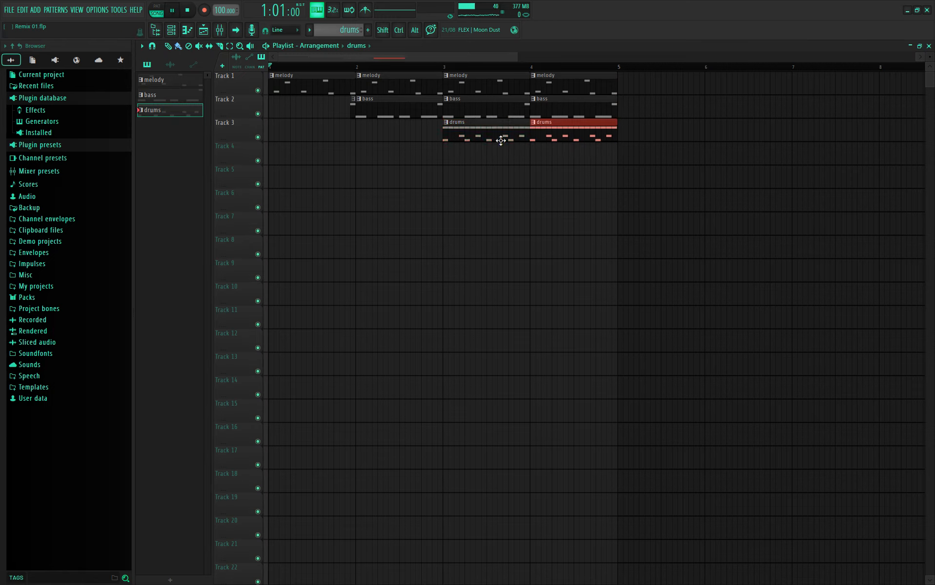
pyautogui.press('space')
pyautogui.press('space')
pyautogui.press('space')
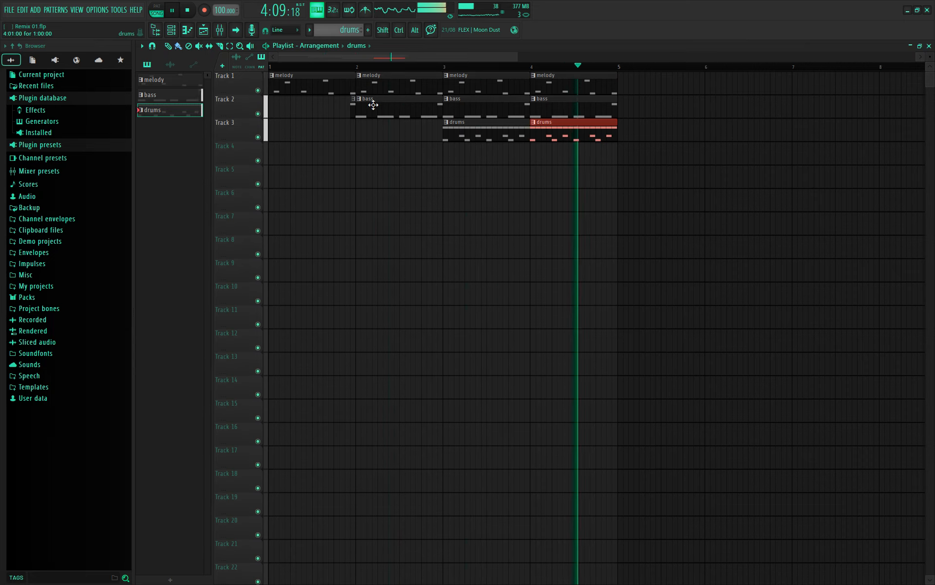
pyautogui.press('space')
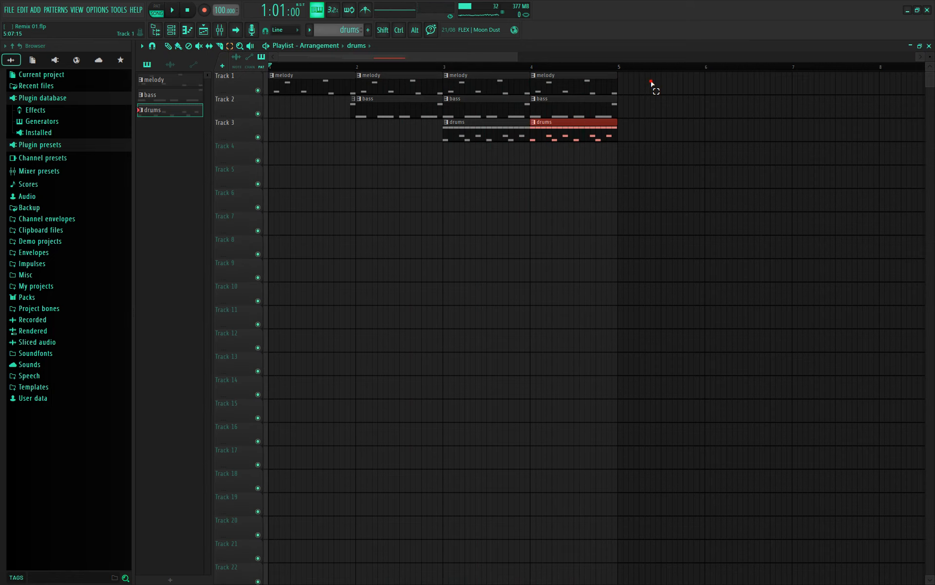
pyautogui.moveTo(650, 73); pyautogui.dragTo(504, 146)
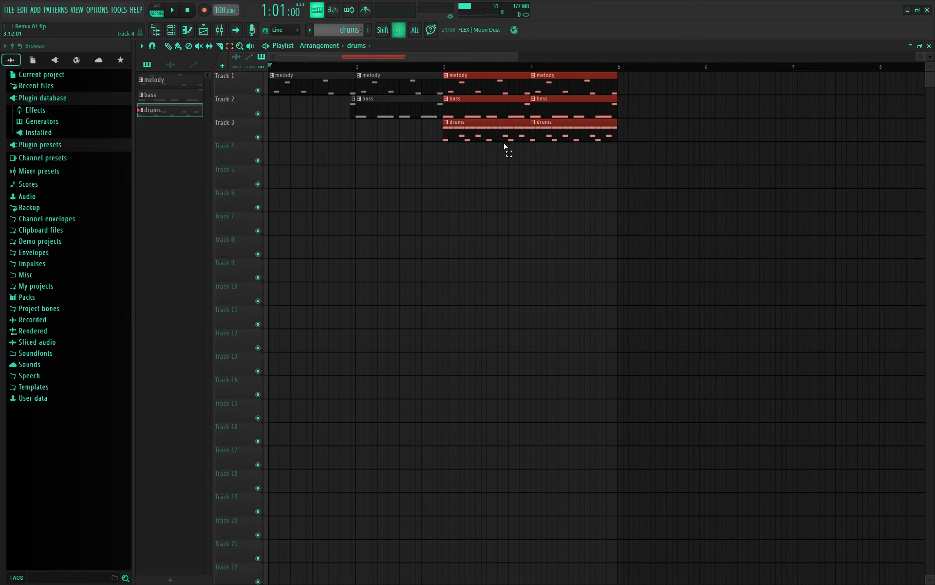
# - Repeat the selected bar 3–4 block with Ctrl+B, zoom out to bars 1–20 and play
pyautogui.hotkey('ctrl', 'b')
pyautogui.hotkey('ctrl', 'b')
pyautogui.hotkey('ctrl', 'b')
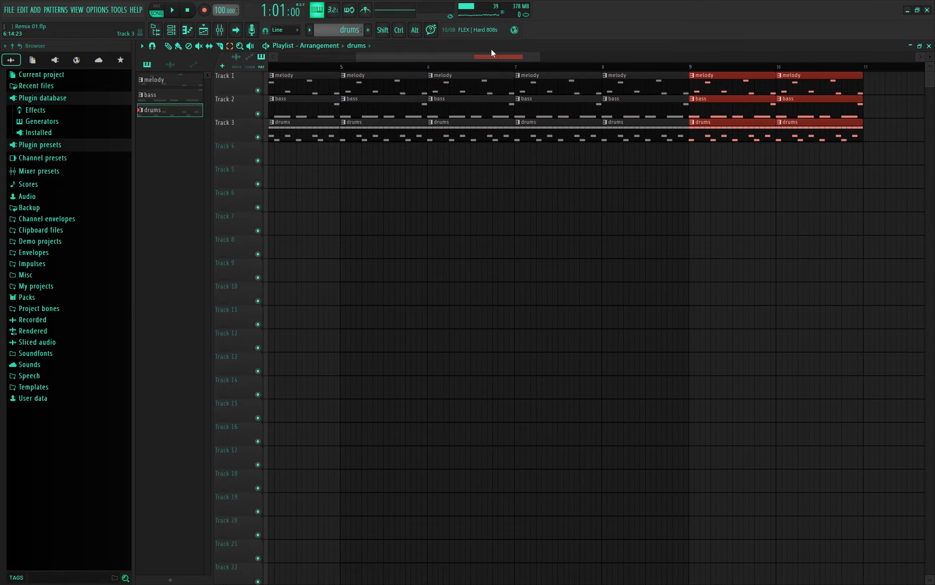
pyautogui.moveTo(494, 57); pyautogui.dragTo(343, 68)
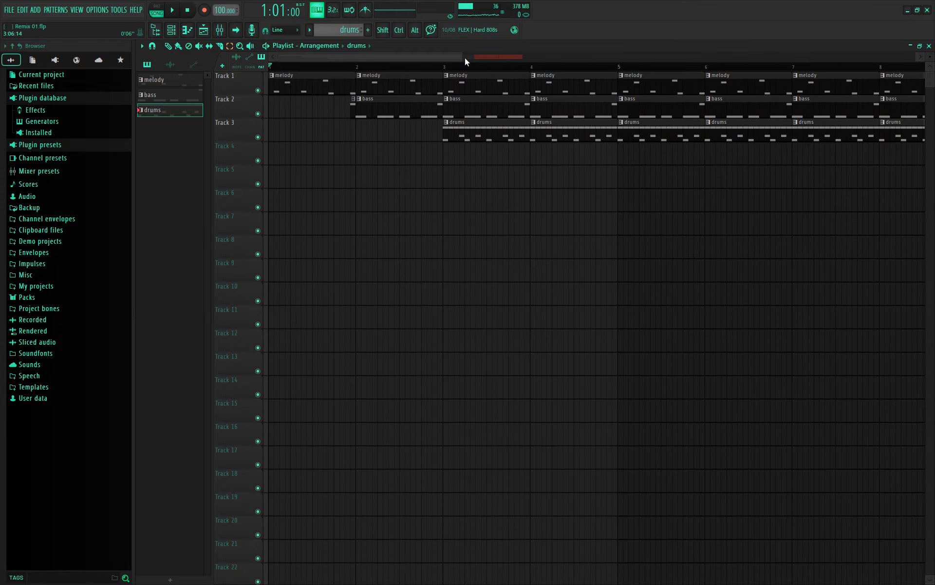
pyautogui.moveTo(464, 57); pyautogui.dragTo(758, 77)
pyautogui.press('space')
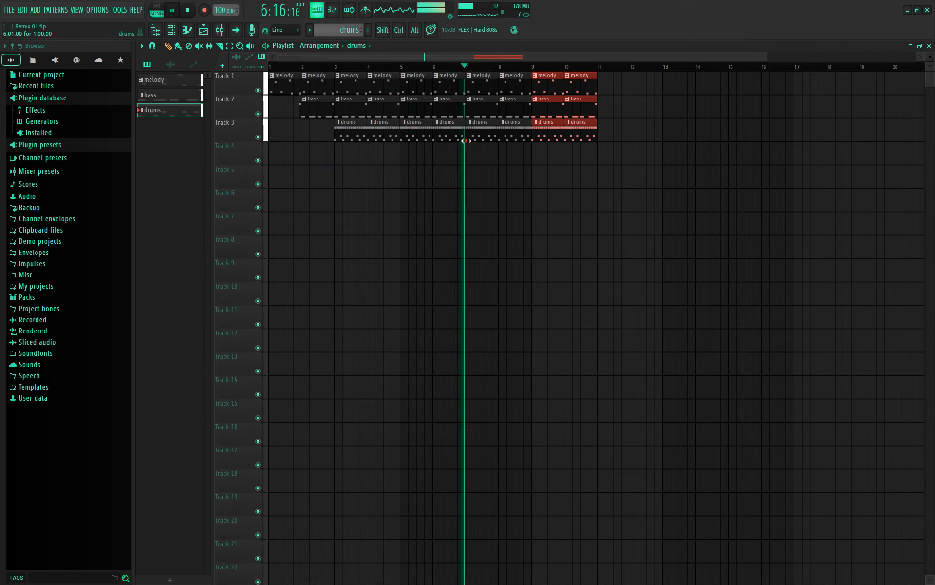
# - Drag the bar 7 drums and bass clip starts later to create a short break there
pyautogui.moveTo(477, 143); pyautogui.dragTo(484, 140)
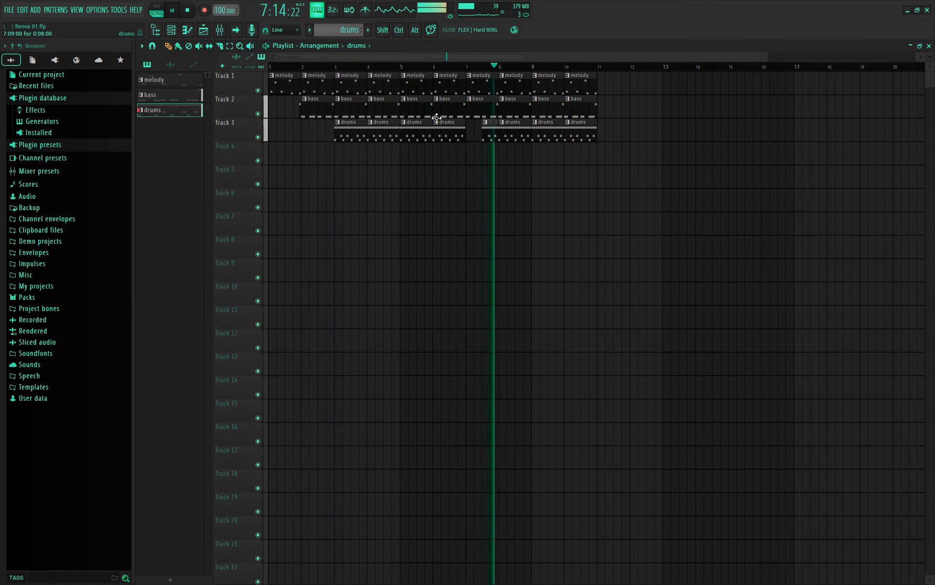
pyautogui.press('space')
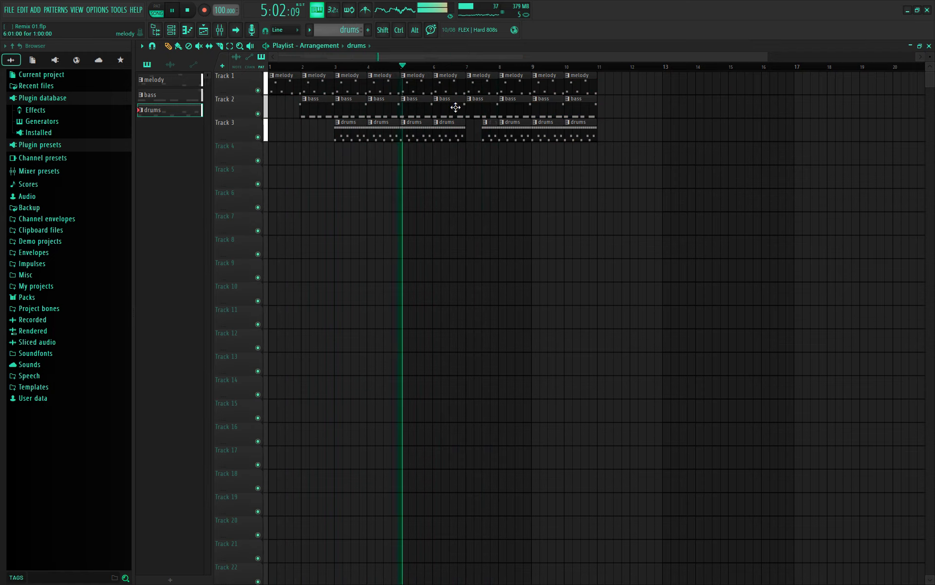
pyautogui.press('space')
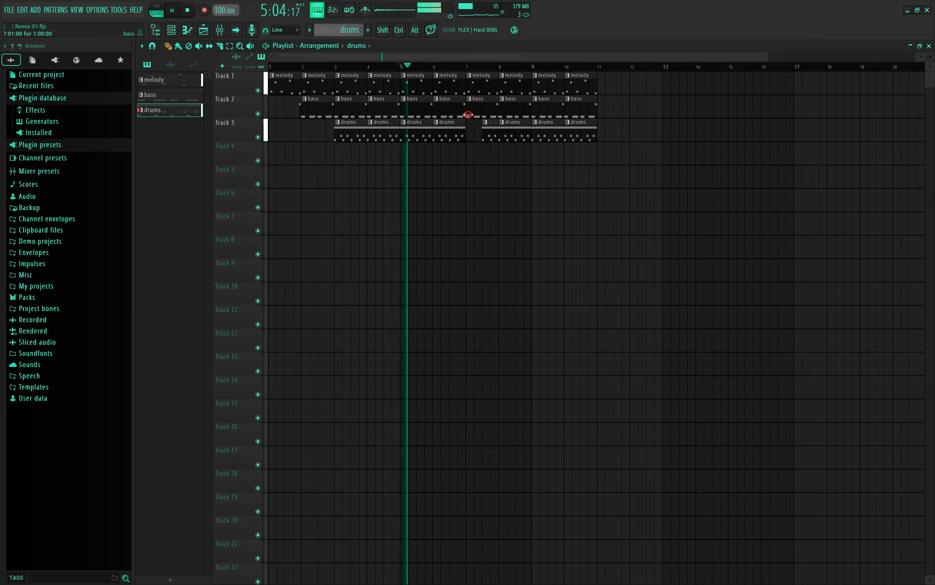
pyautogui.moveTo(467, 115); pyautogui.dragTo(475, 116)
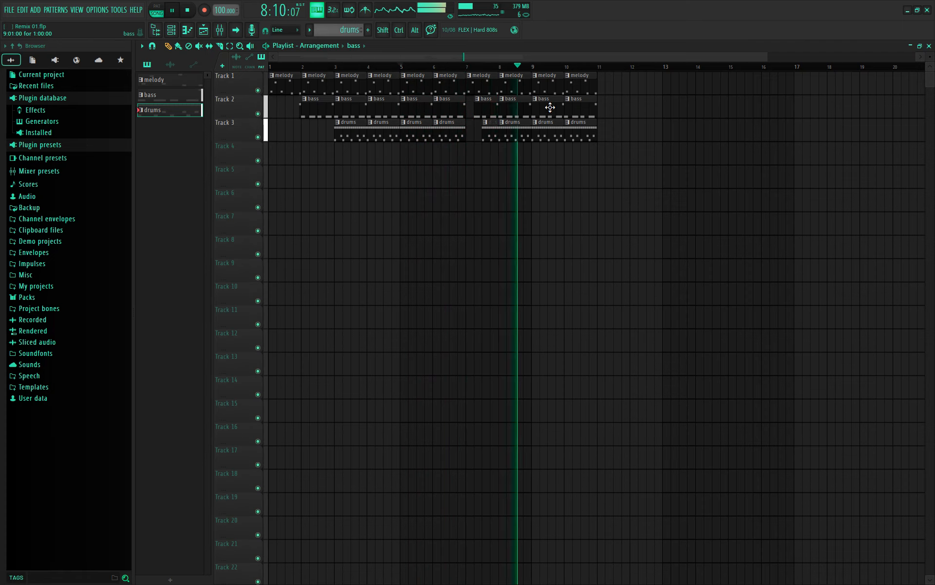
pyautogui.press('space')
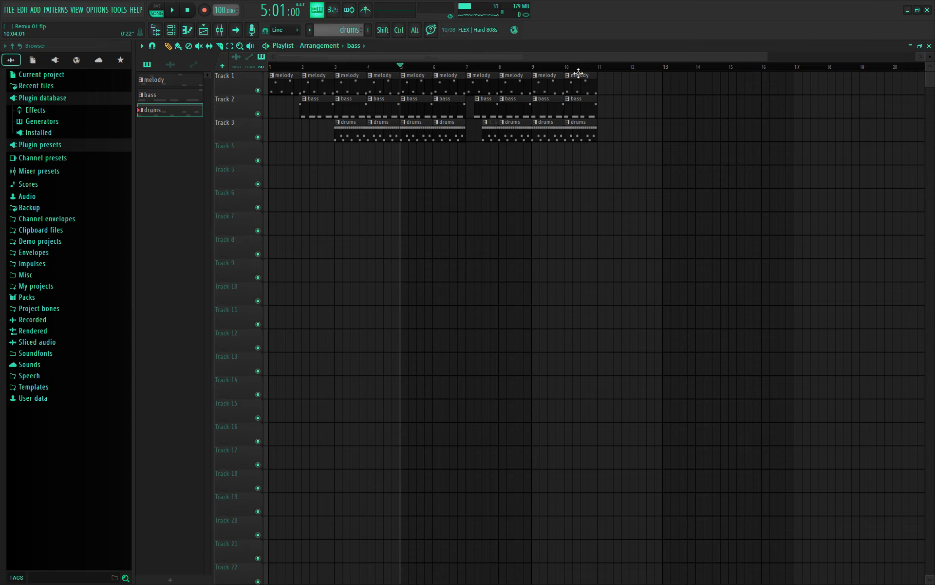
# - Right-click-drag across the playlist to erase all melody, bass and drums clips
pyautogui.moveTo(579, 169)
pyautogui.mouseDown()
pyautogui.moveTo(525, 154)
pyautogui.moveTo(490, 175)
pyautogui.moveTo(451, 99)
pyautogui.moveTo(477, 130)
pyautogui.moveTo(424, 151)
pyautogui.moveTo(355, 122)
pyautogui.moveTo(365, 82)
pyautogui.moveTo(296, 81)
pyautogui.moveTo(317, 105)
pyautogui.moveTo(280, 83)
pyautogui.mouseUp()
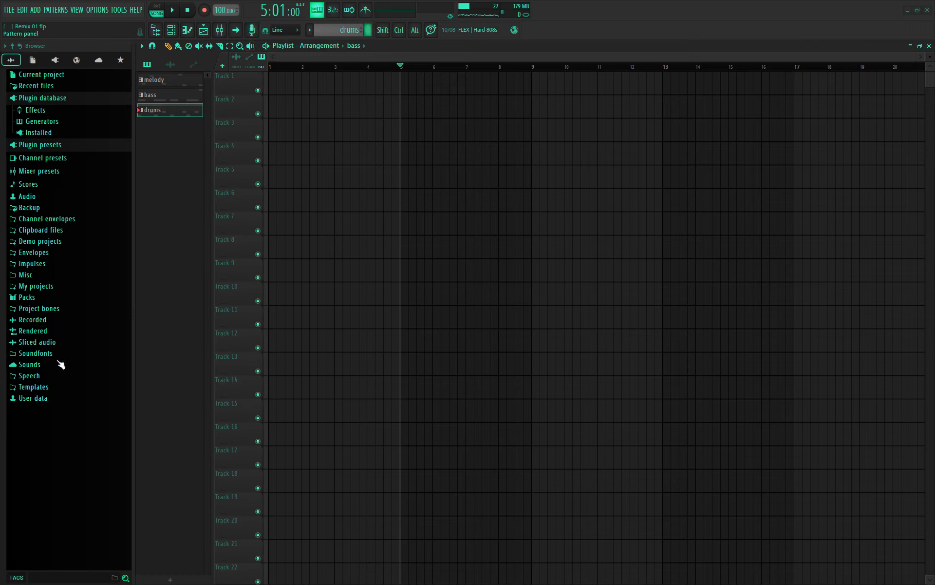
# - Expand Browser Packs › Drums to list Cymbals, Hats, Kicks, Kits, Snares and Toms
pyautogui.click(28, 297)
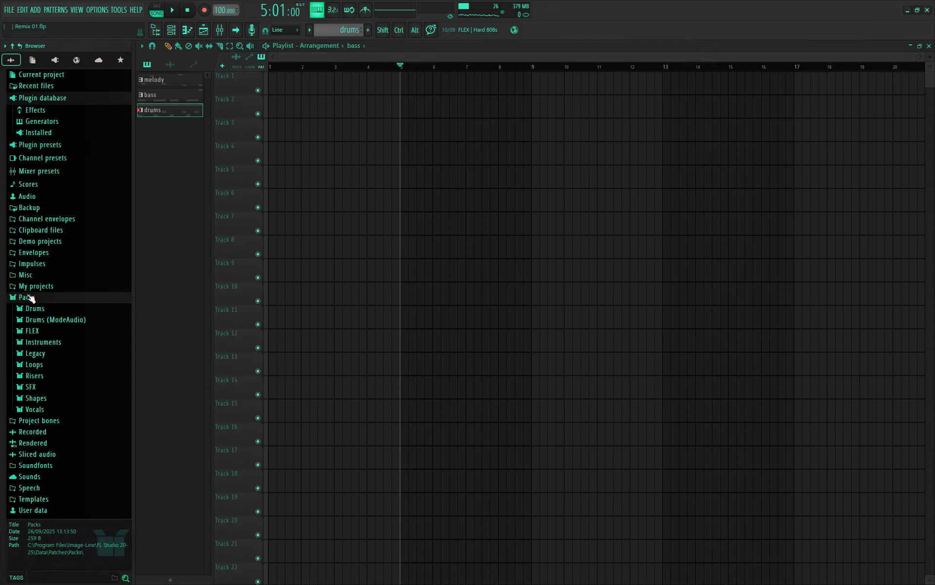
pyautogui.click(40, 309)
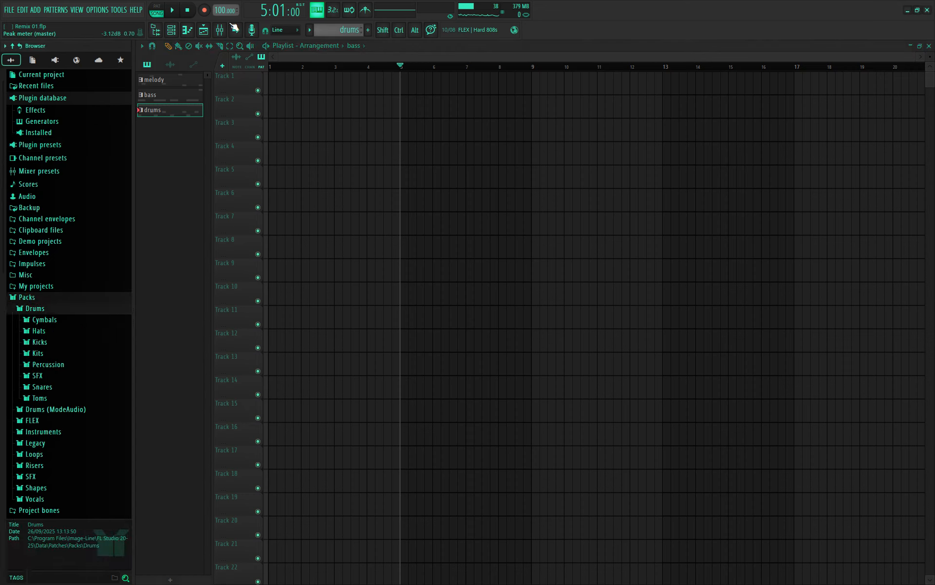
pyautogui.click(6, 10)
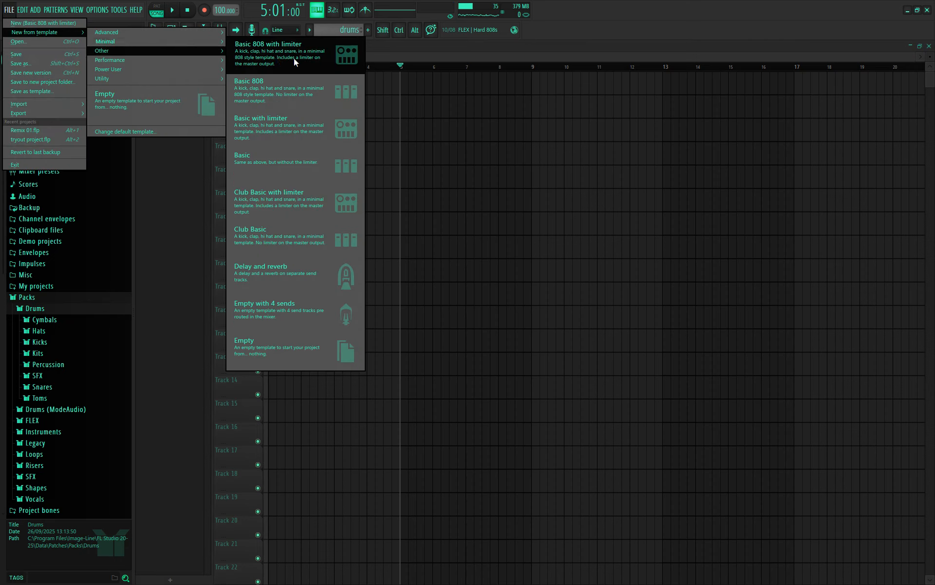
# - Save Remix 01.flp, start an Empty-template project, and dock the Channel rack (Detached off)
pyautogui.click(321, 336)
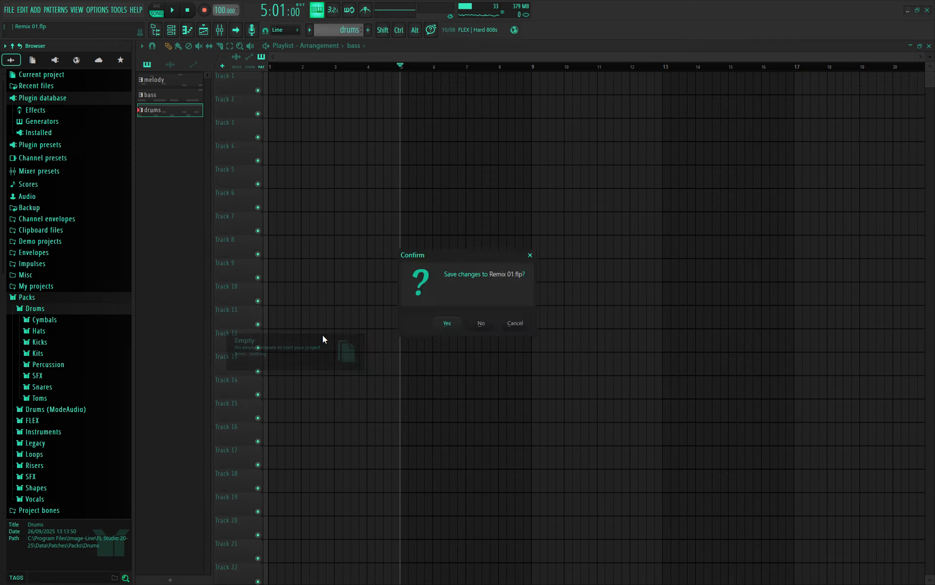
pyautogui.click(452, 324)
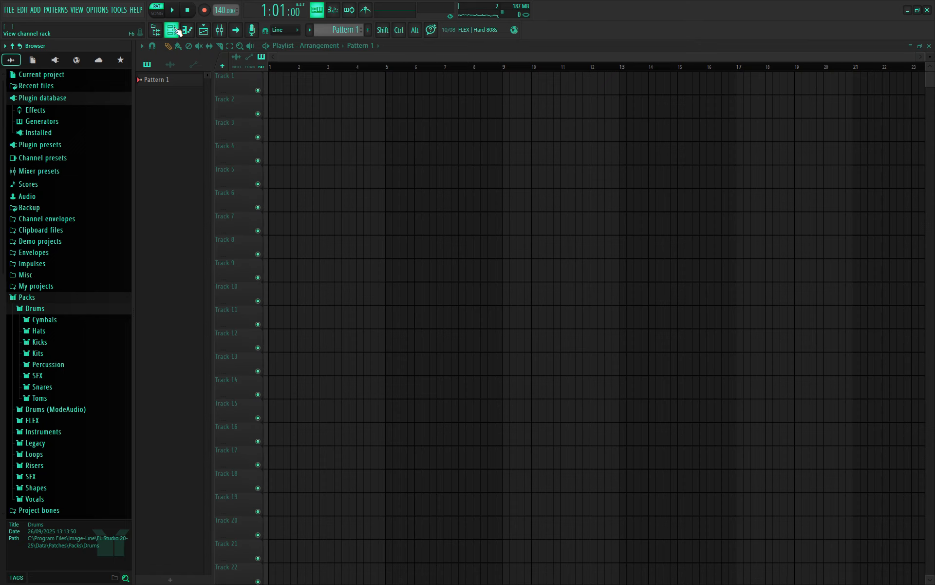
pyautogui.click(171, 29)
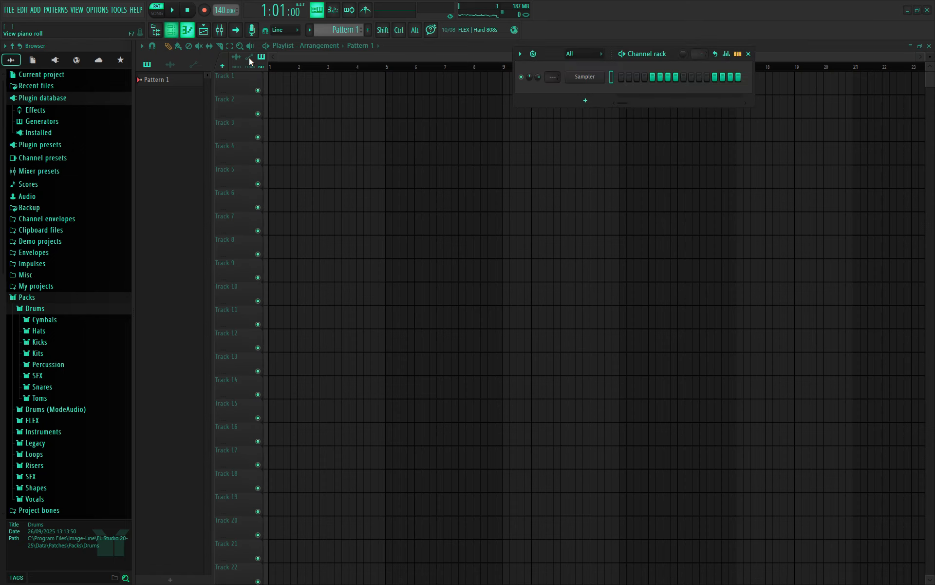
pyautogui.click(520, 54)
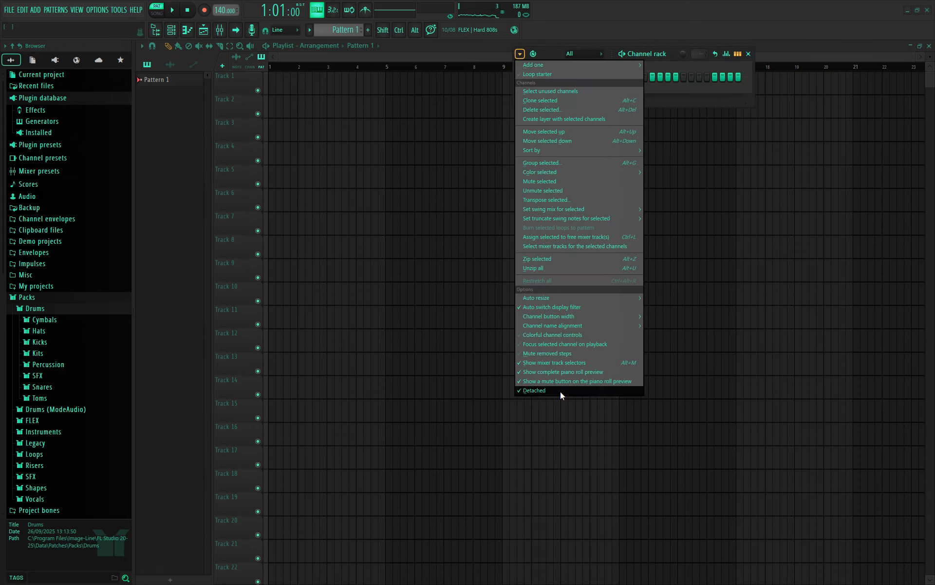
pyautogui.click(535, 391)
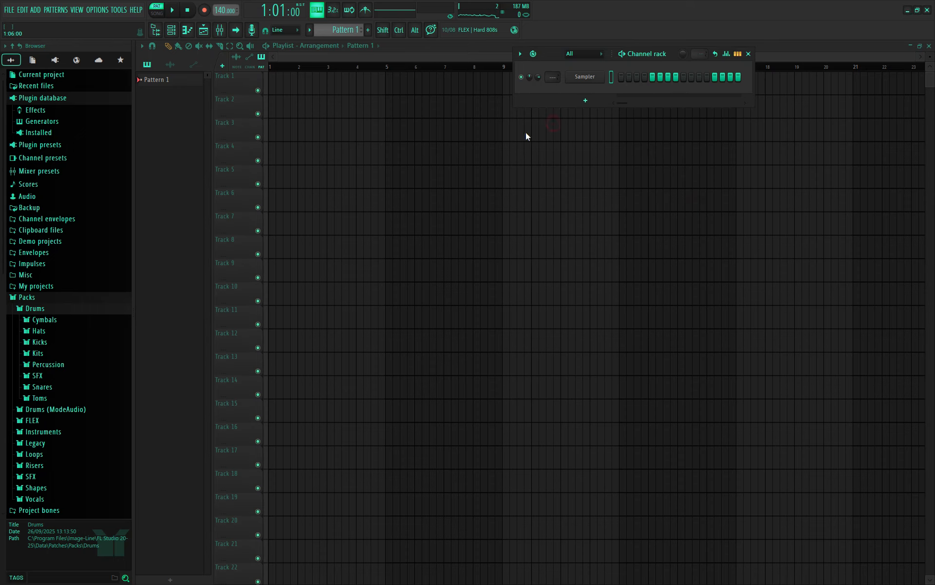
# - Audition the kick samples and load 707 Kick into the Sampler channel
pyautogui.click(40, 343)
pyautogui.click(57, 267)
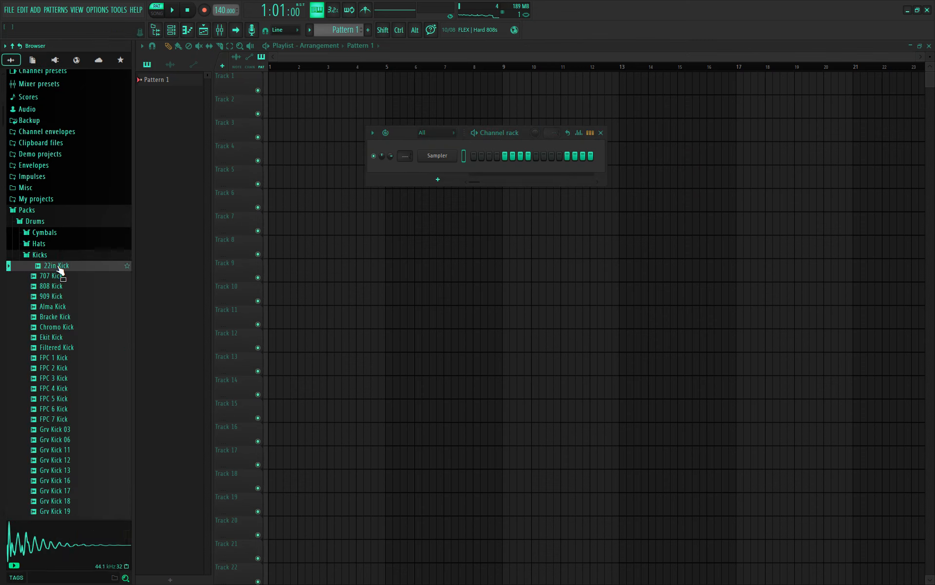
pyautogui.click(74, 276)
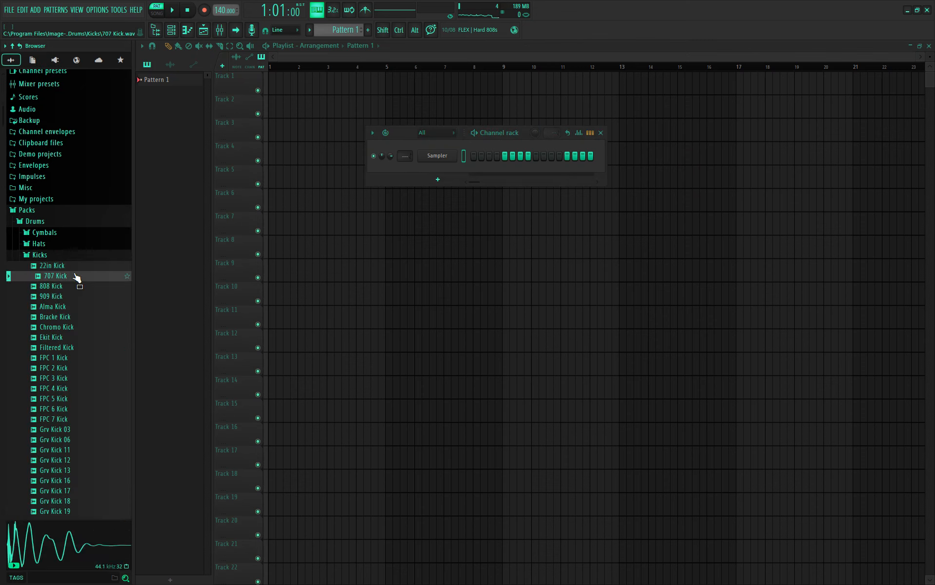
pyautogui.click(72, 287)
pyautogui.click(69, 294)
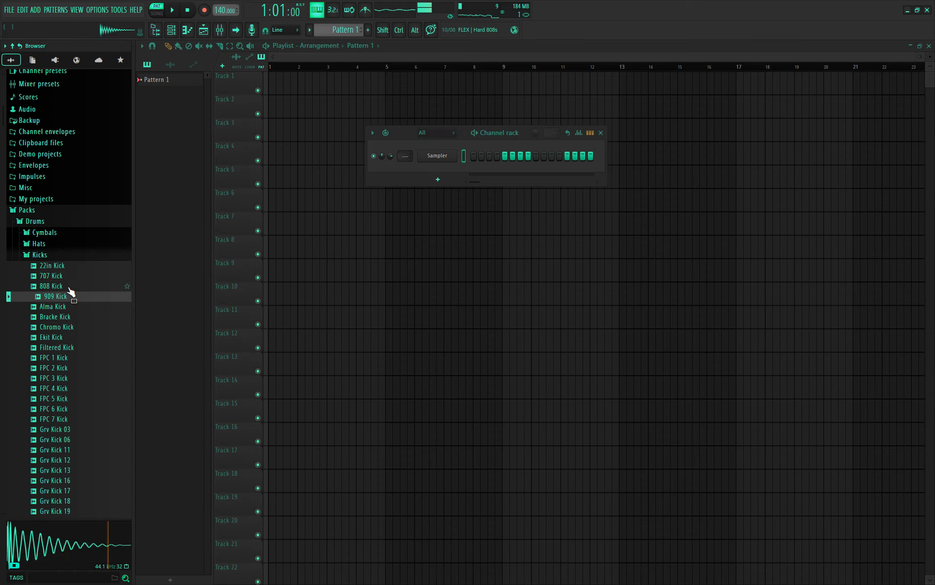
pyautogui.click(63, 286)
pyautogui.click(62, 280)
pyautogui.moveTo(61, 282); pyautogui.dragTo(439, 154)
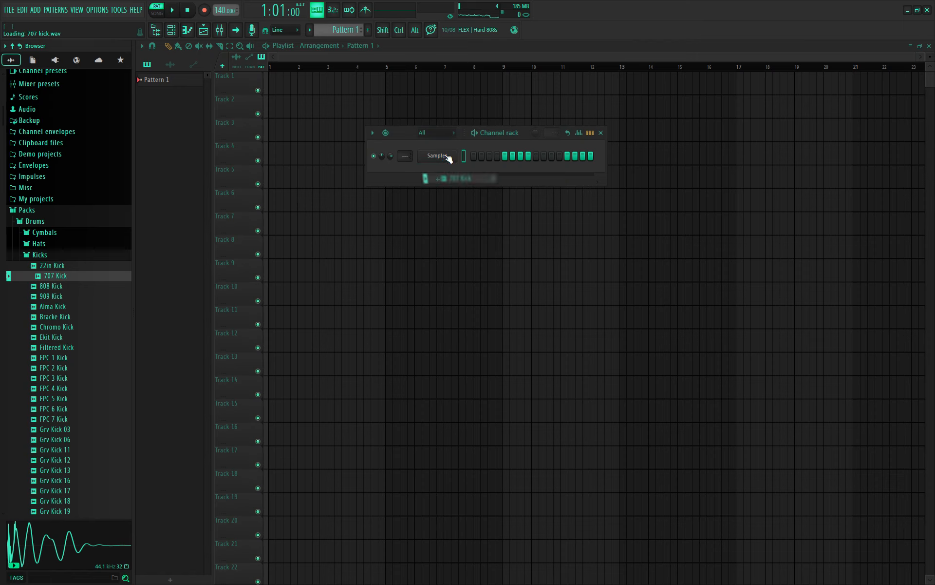
# - Audition the snare samples and add 808 Snare as a new channel
pyautogui.click(38, 254)
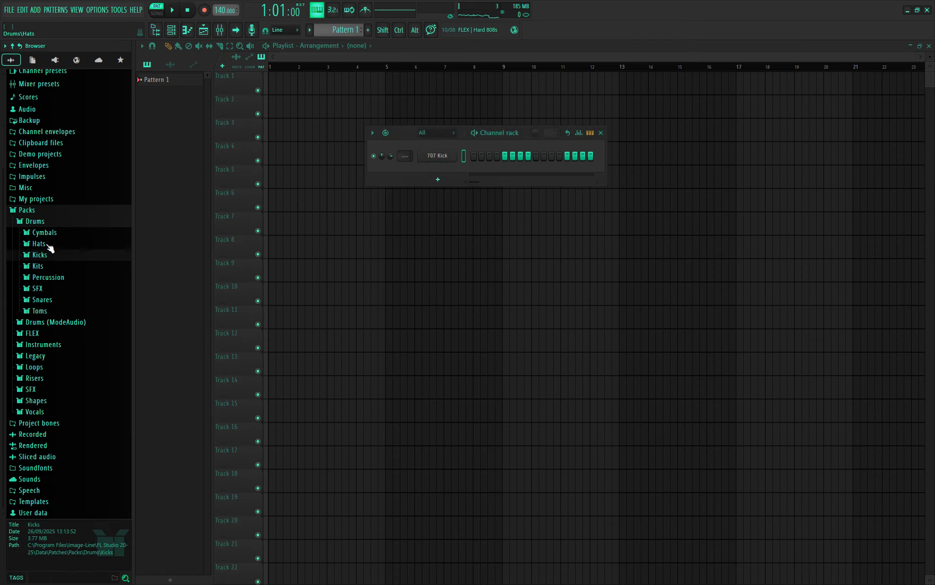
pyautogui.click(44, 300)
pyautogui.moveTo(64, 319); pyautogui.dragTo(59, 328)
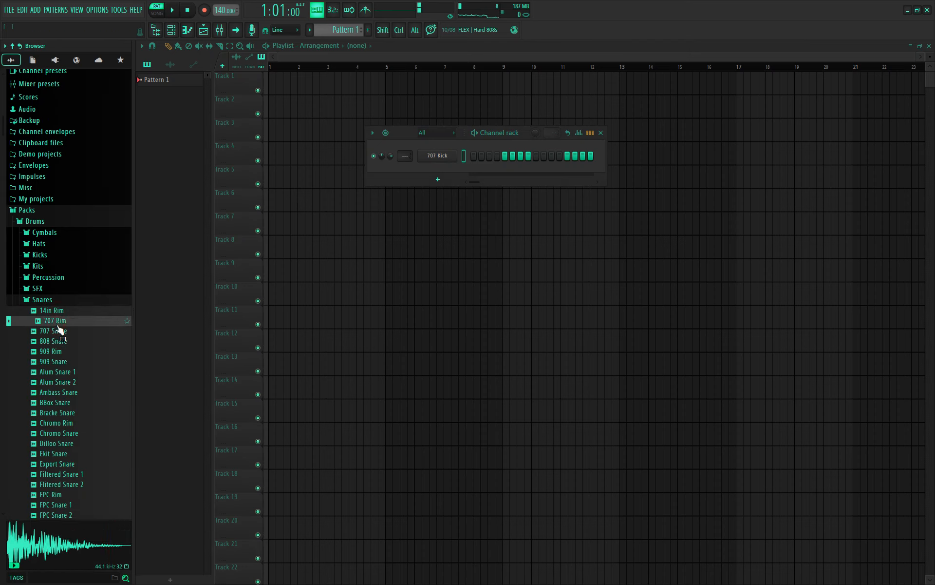
pyautogui.click(59, 329)
pyautogui.moveTo(59, 327); pyautogui.dragTo(409, 181)
# - Audition the hi-hats and add 707 CH and 707 OH as new channels
pyautogui.click(45, 300)
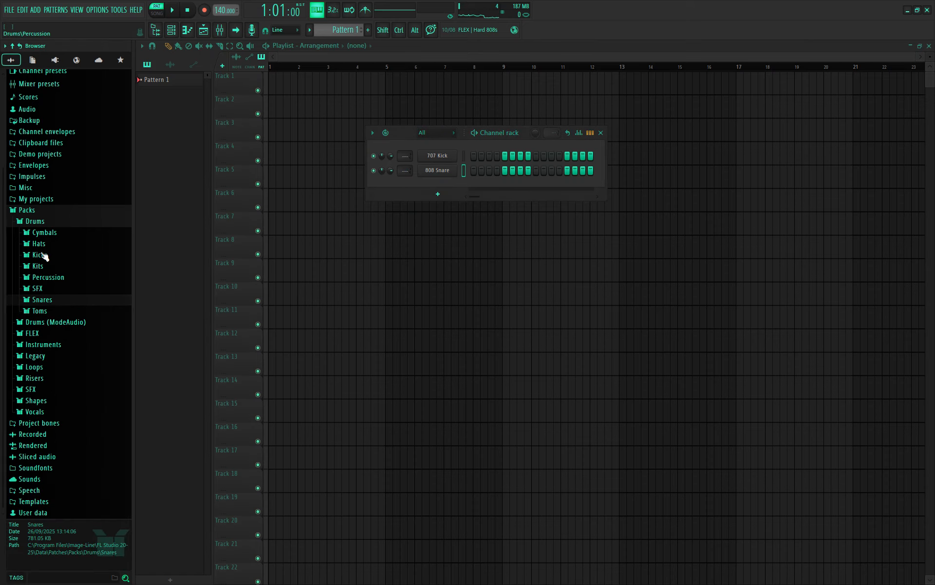
pyautogui.click(37, 244)
pyautogui.moveTo(46, 254); pyautogui.dragTo(55, 259)
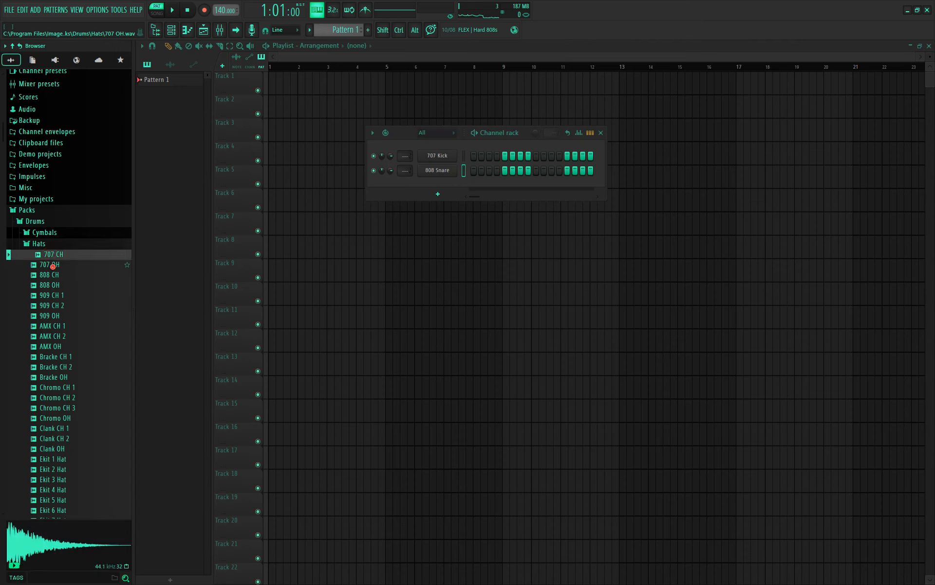
pyautogui.click(51, 264)
pyautogui.click(57, 274)
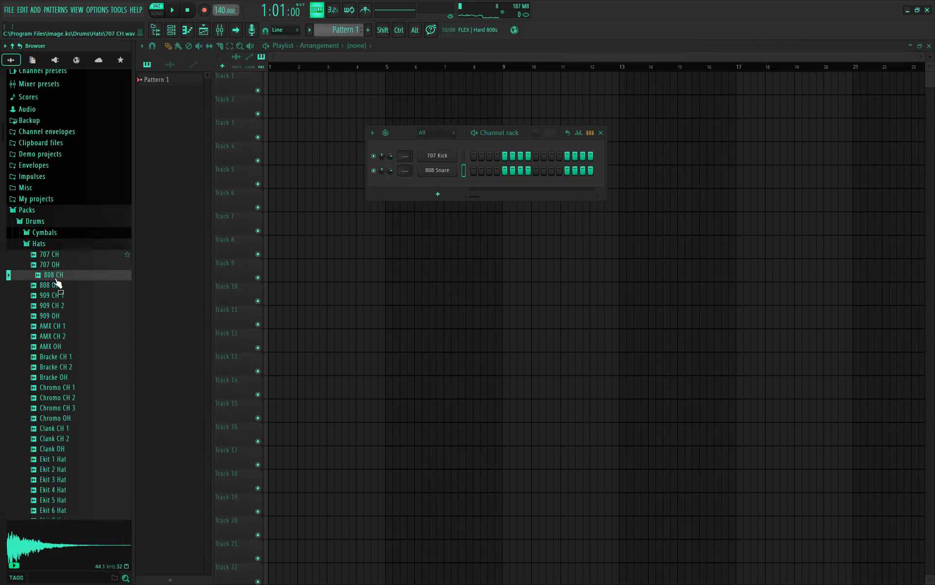
pyautogui.click(57, 285)
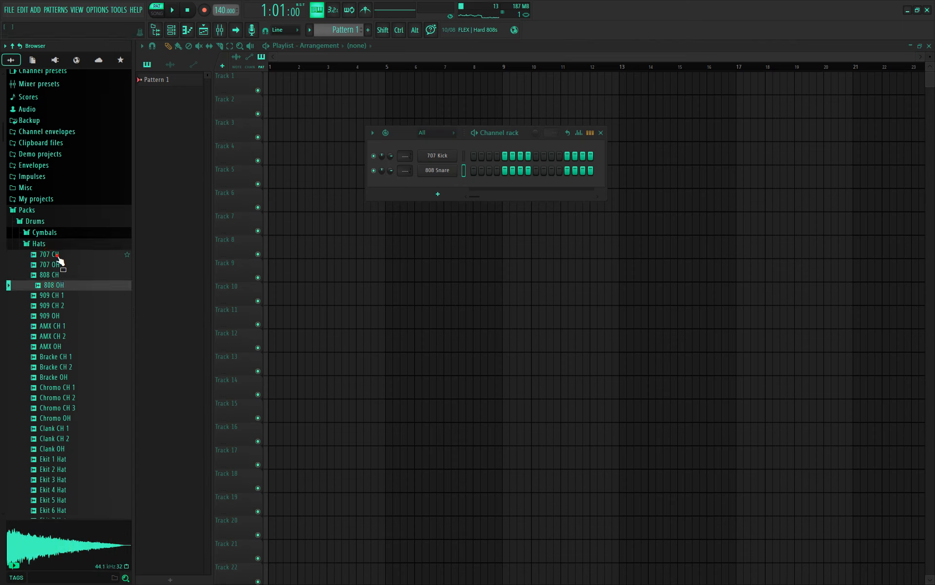
pyautogui.moveTo(57, 255); pyautogui.dragTo(439, 191)
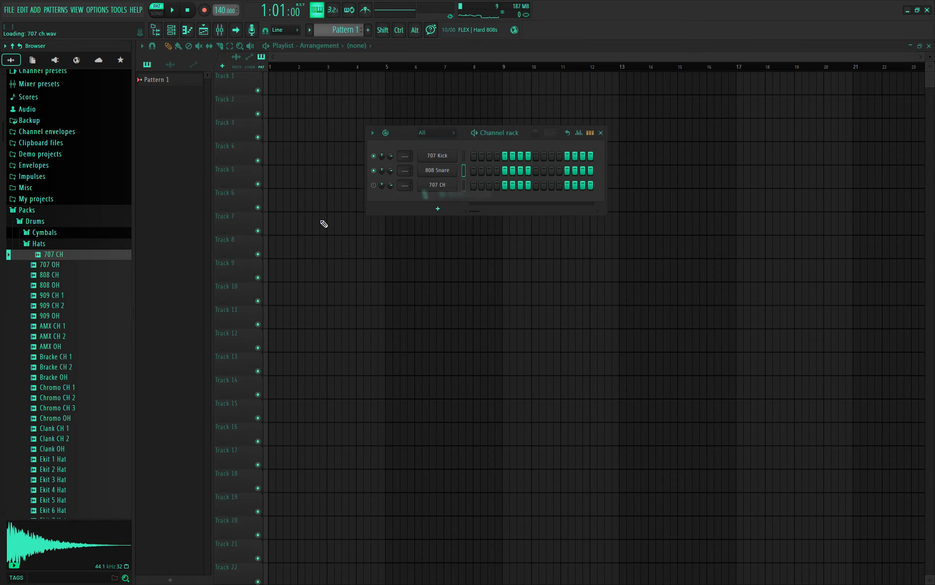
pyautogui.click(58, 285)
pyautogui.click(58, 268)
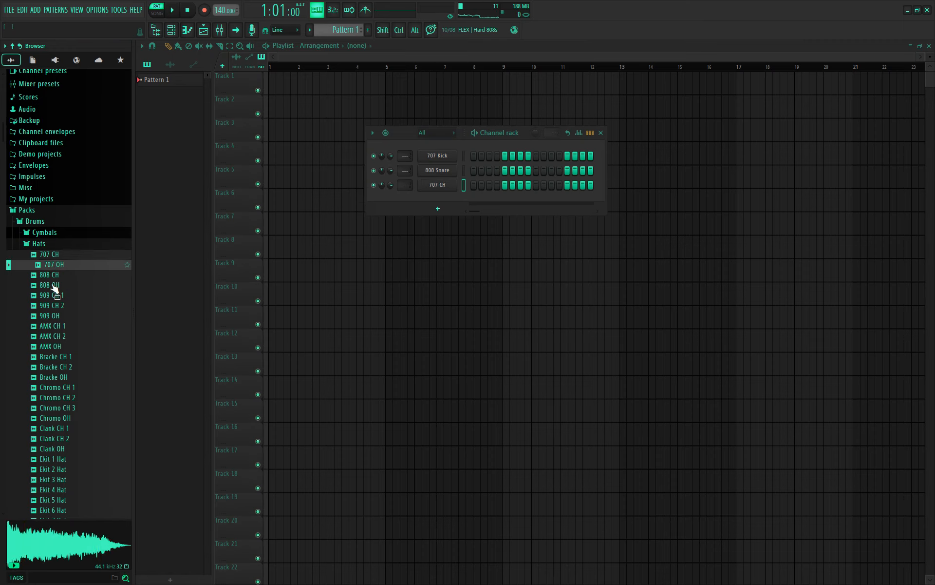
pyautogui.click(59, 265)
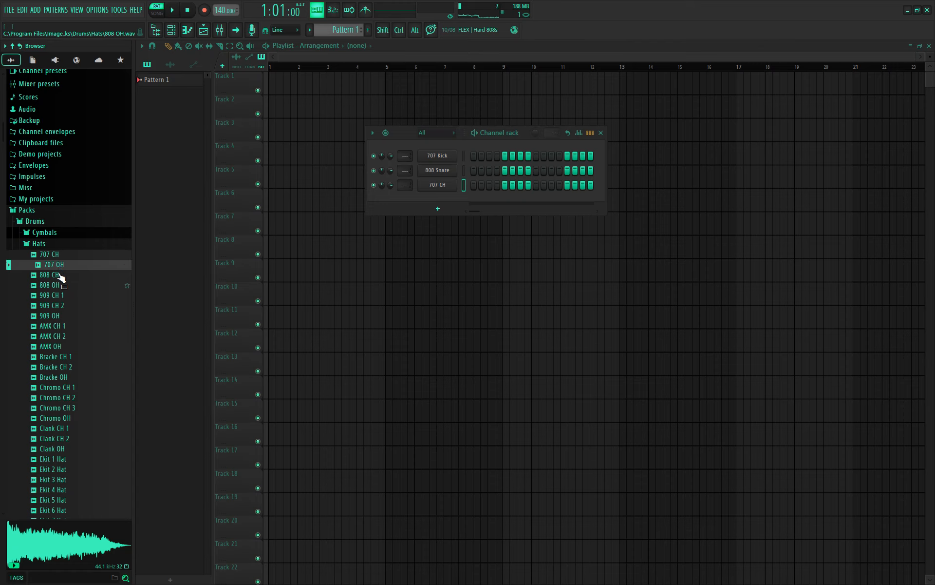
pyautogui.moveTo(63, 264); pyautogui.dragTo(457, 205)
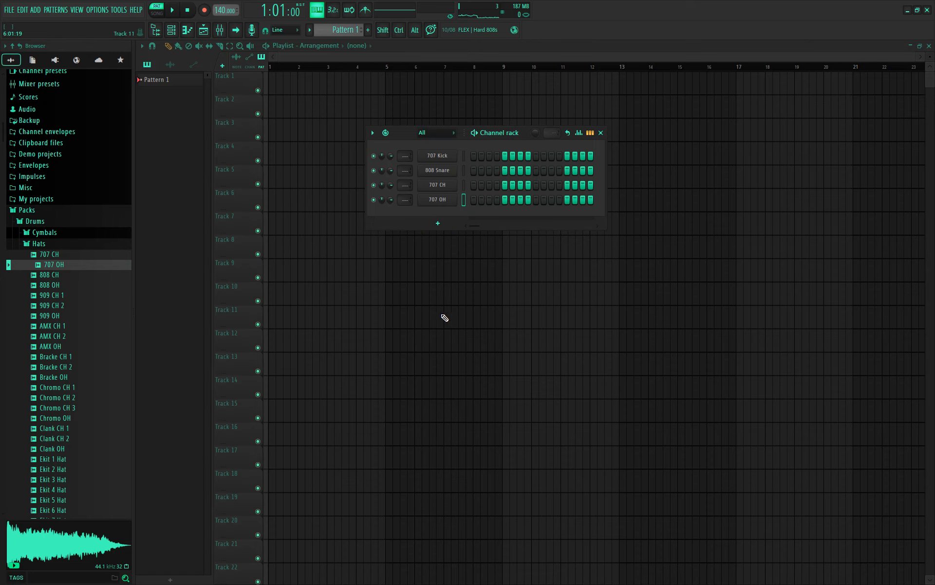
# - Put 707 Kick on steps 1 and 9, set the tempo to 100 BPM, and play
pyautogui.click(474, 155)
pyautogui.click(537, 155)
pyautogui.rightClick(217, 14)
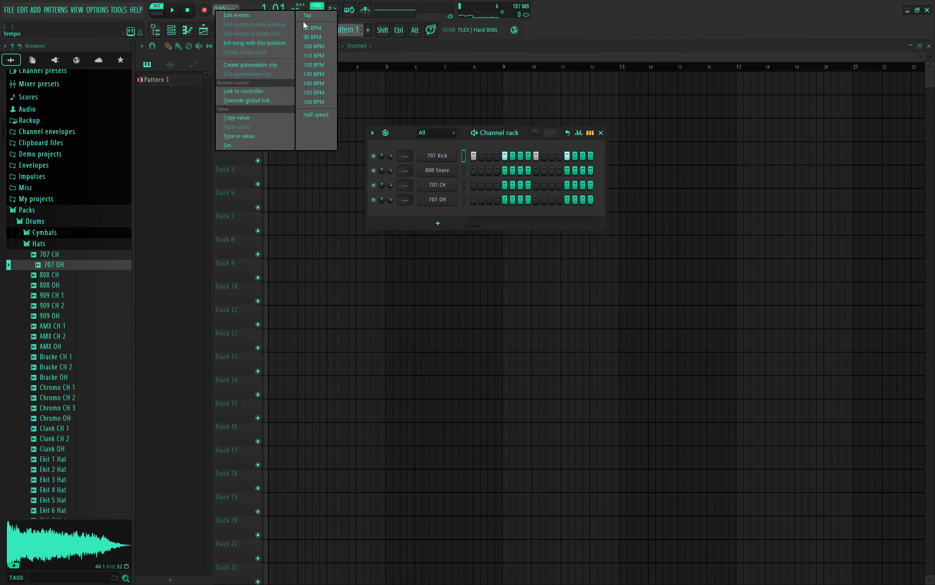
pyautogui.click(314, 46)
pyautogui.press('space')
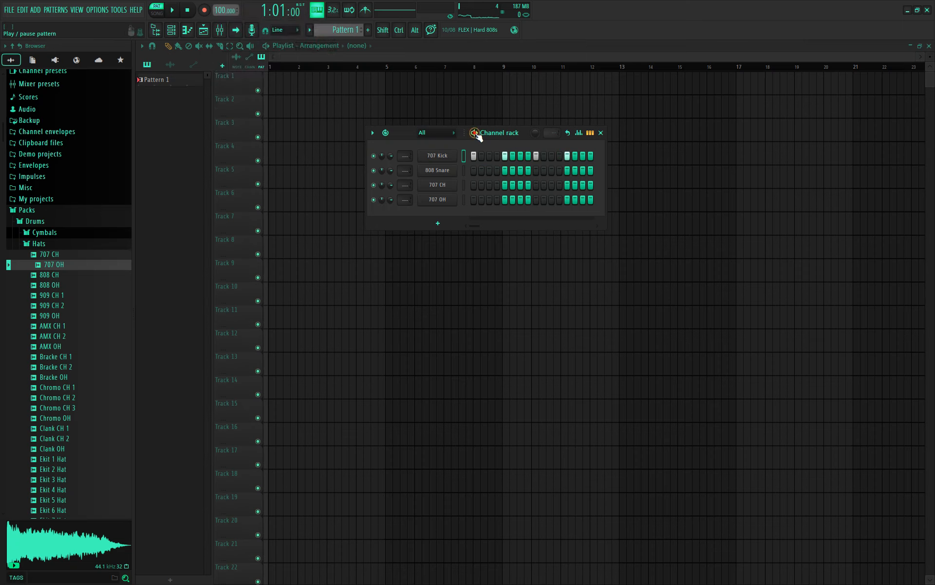
# - Program 808 Snare on steps 4, 7, 12 and 15
pyautogui.click(497, 170)
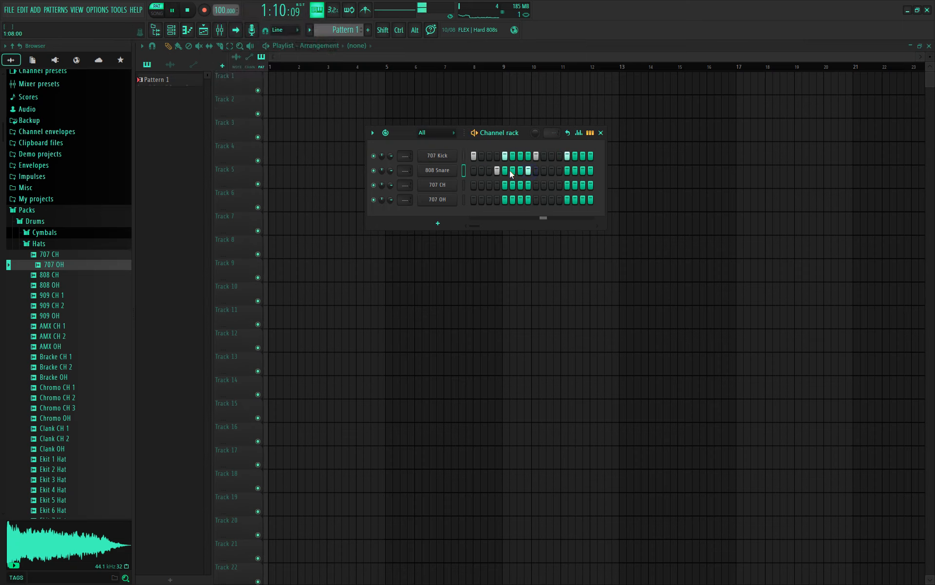
pyautogui.click(520, 170)
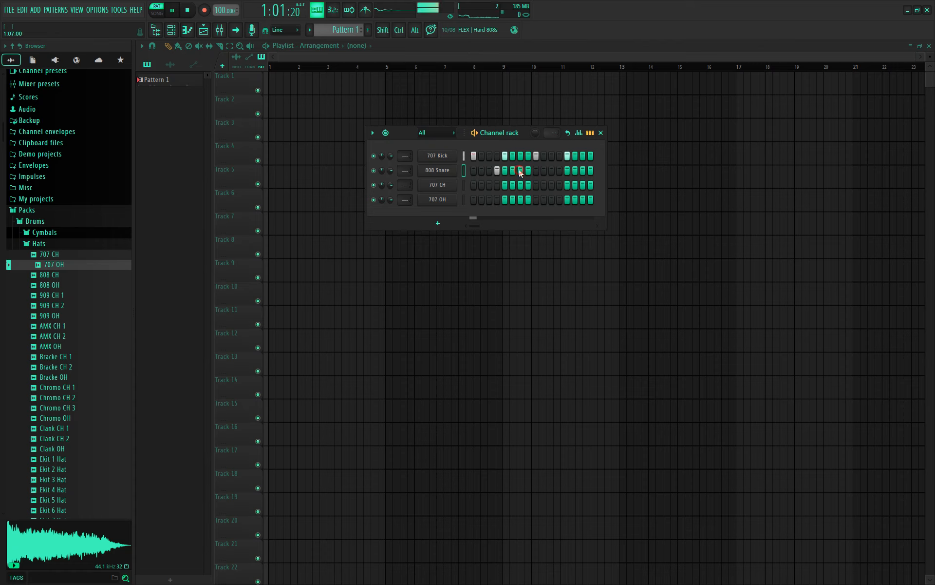
pyautogui.click(560, 170)
pyautogui.click(583, 170)
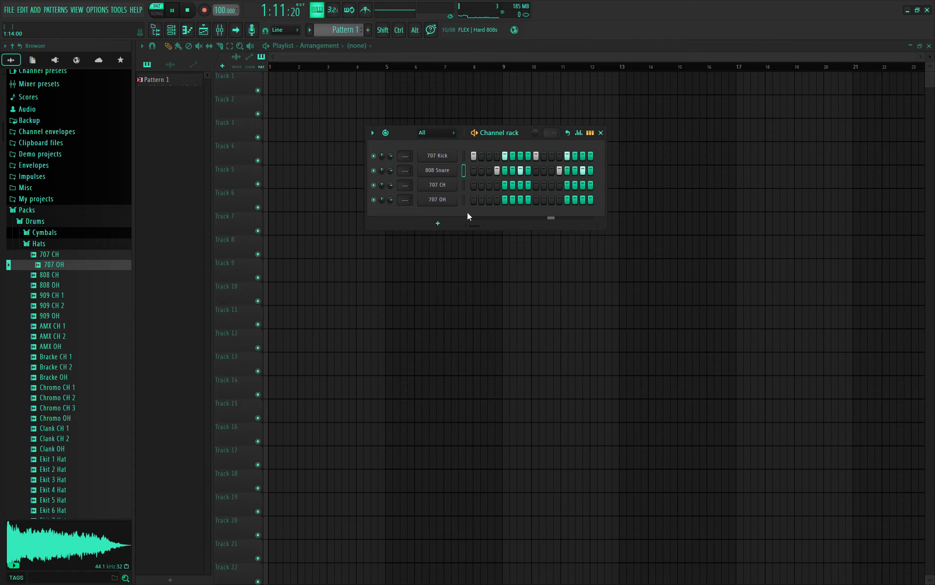
# - Program 707 CH on odd steps 1–15 and 707 OH on step 15, then place Pattern 1 on Track 1
pyautogui.click(474, 185)
pyautogui.click(482, 185)
pyautogui.click(489, 185)
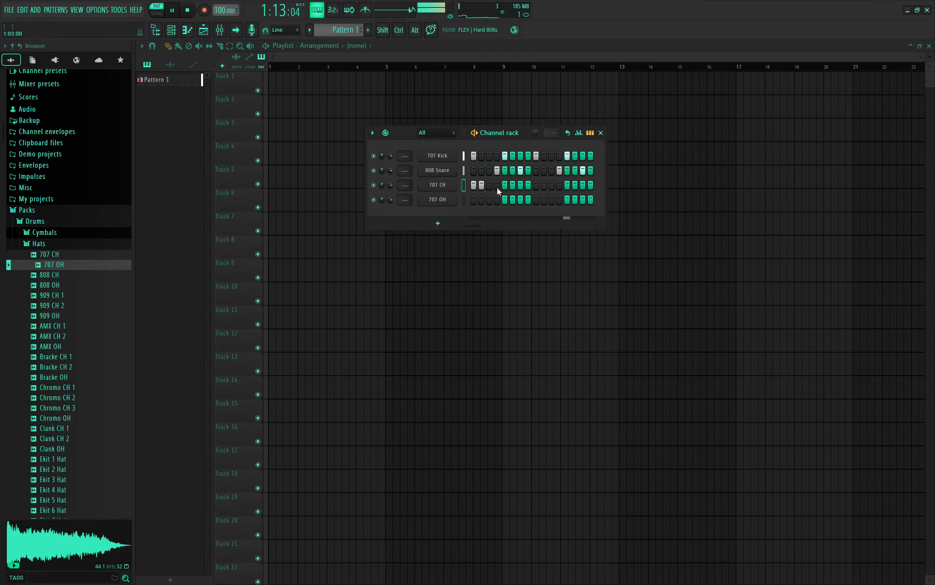
pyautogui.click(482, 185)
pyautogui.click(505, 185)
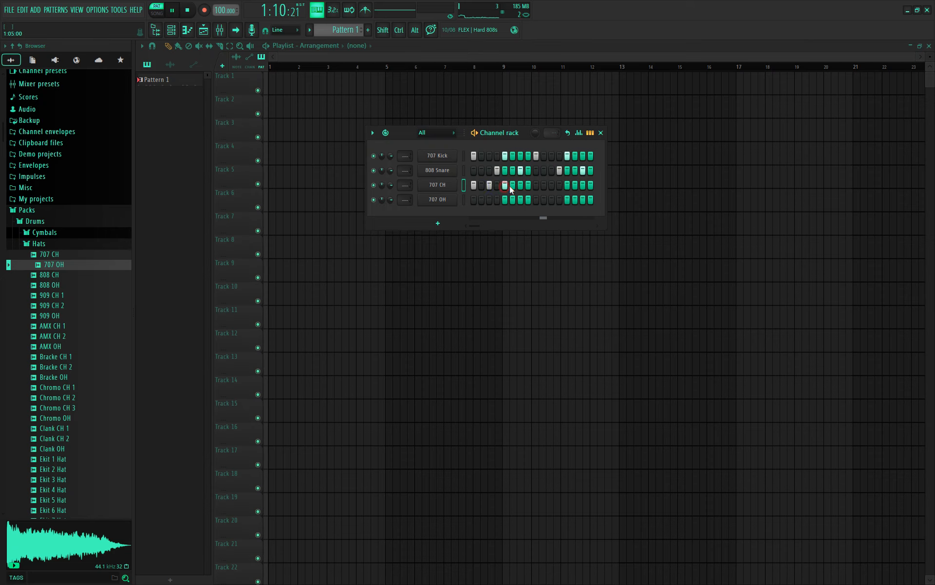
pyautogui.click(520, 185)
pyautogui.click(537, 185)
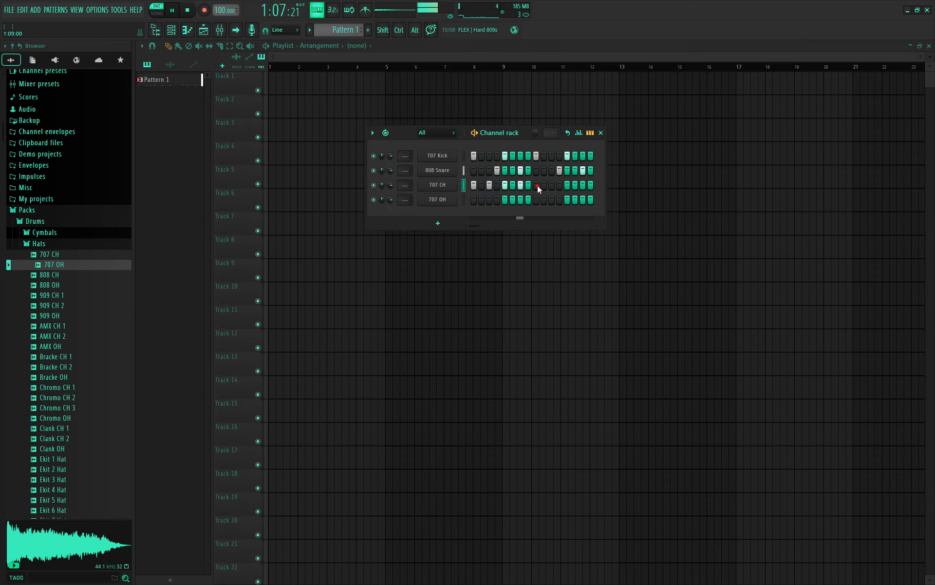
pyautogui.click(552, 185)
pyautogui.click(568, 185)
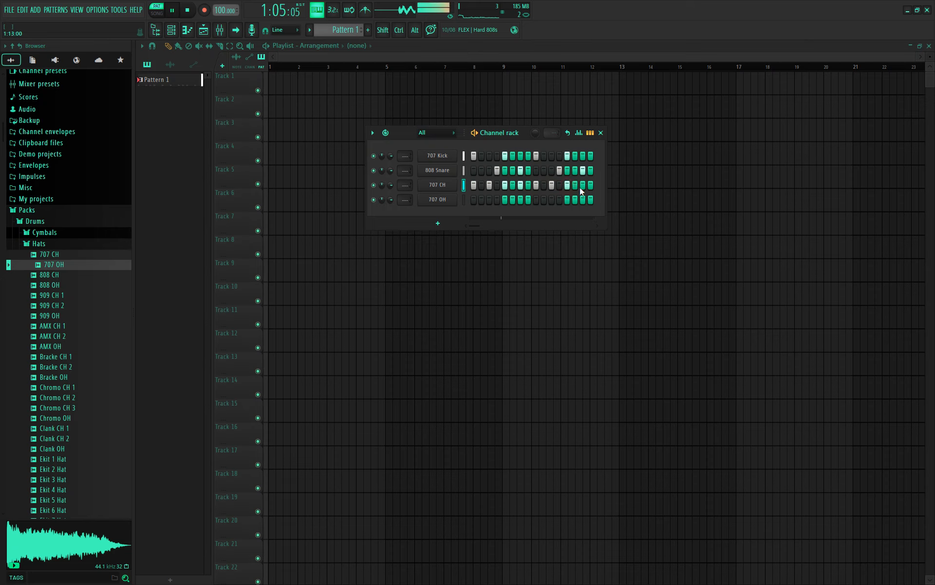
pyautogui.click(583, 185)
pyautogui.click(583, 199)
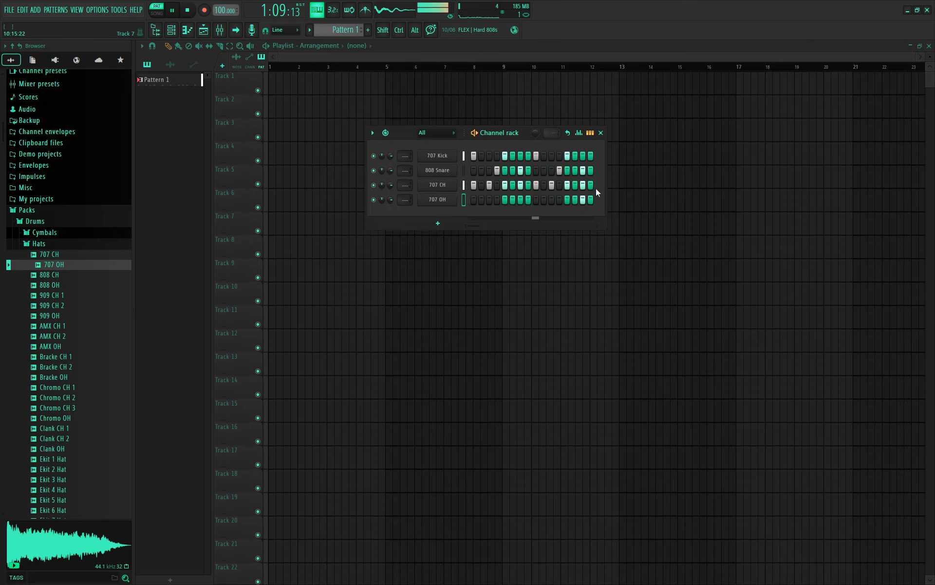
pyautogui.click(357, 82)
# - Slide the Pattern 1 clip to bar 1 of Track 1 and rename the pattern 'drums'
pyautogui.moveTo(378, 86); pyautogui.dragTo(346, 97)
pyautogui.moveTo(480, 102); pyautogui.dragTo(299, 104)
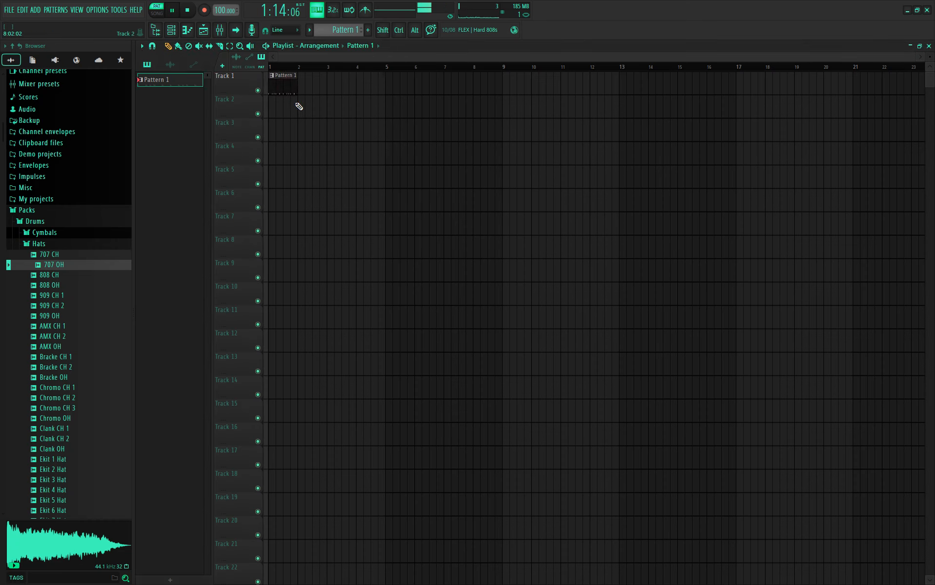
pyautogui.middleClick(189, 80)
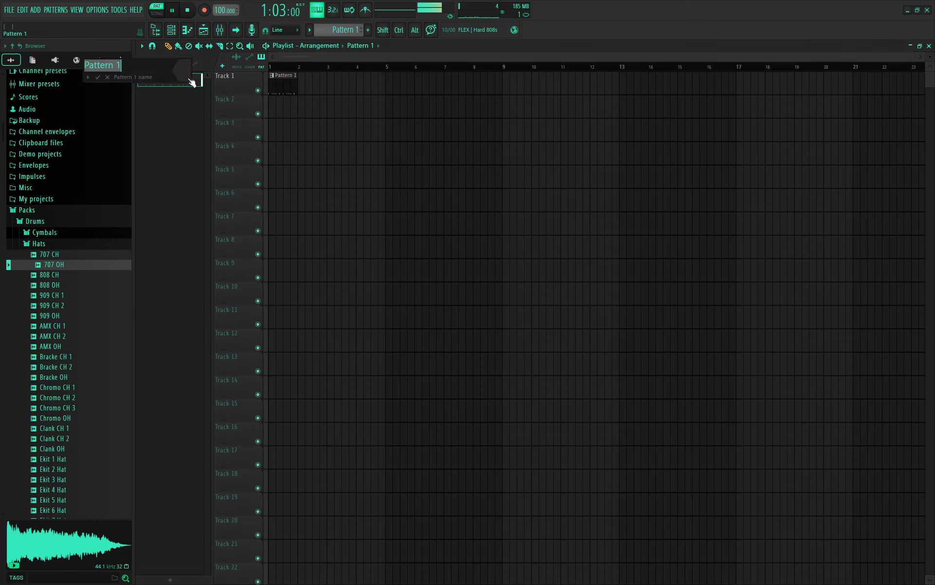
pyautogui.write('dr')
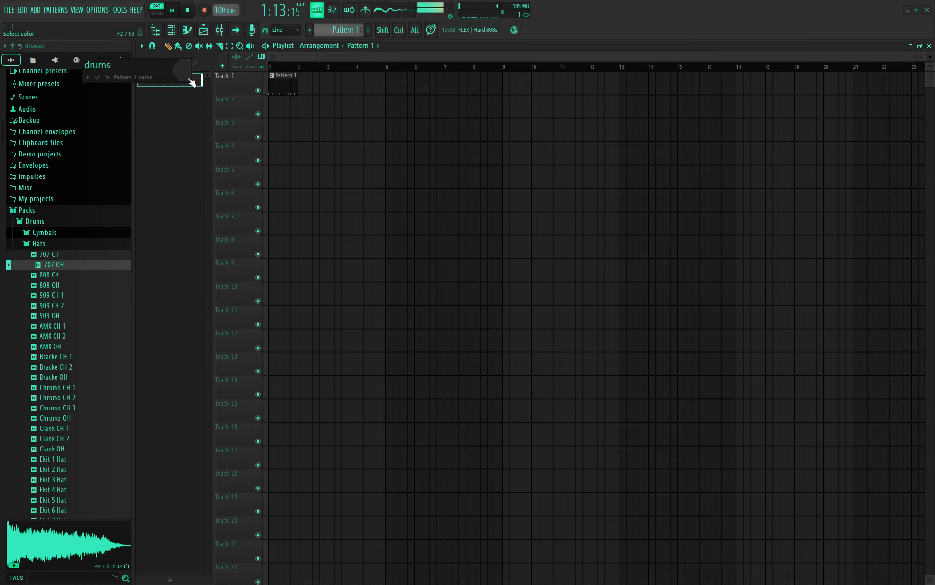
pyautogui.write('ums')
pyautogui.press('Return')
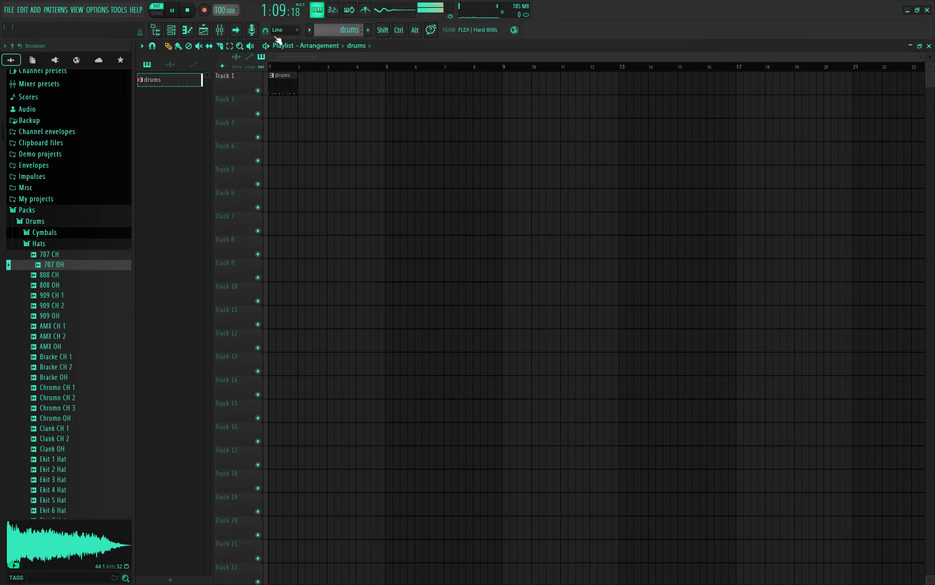
# - Remove the stray drums clip placed on Track 4 at bar 2
pyautogui.click(172, 30)
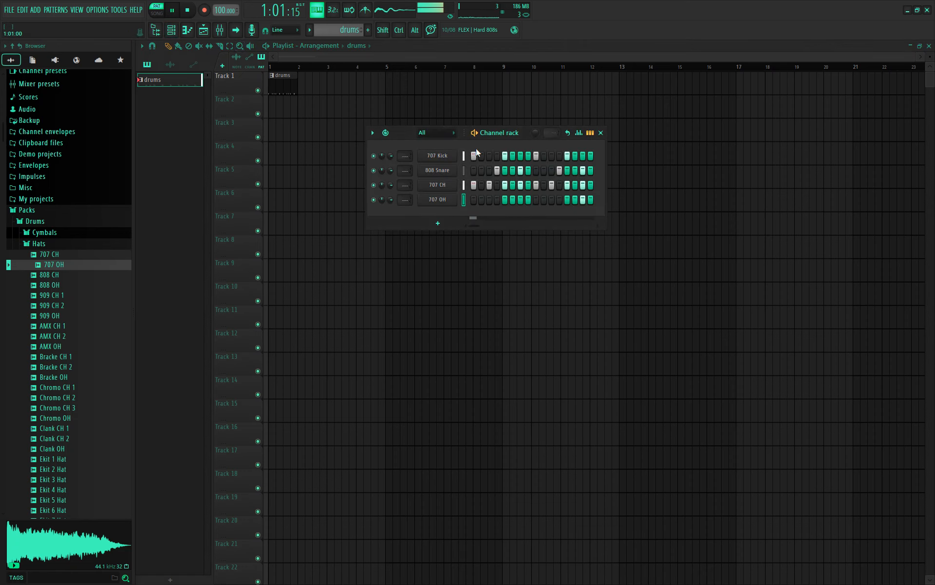
pyautogui.click(307, 155)
pyautogui.rightClick(313, 156)
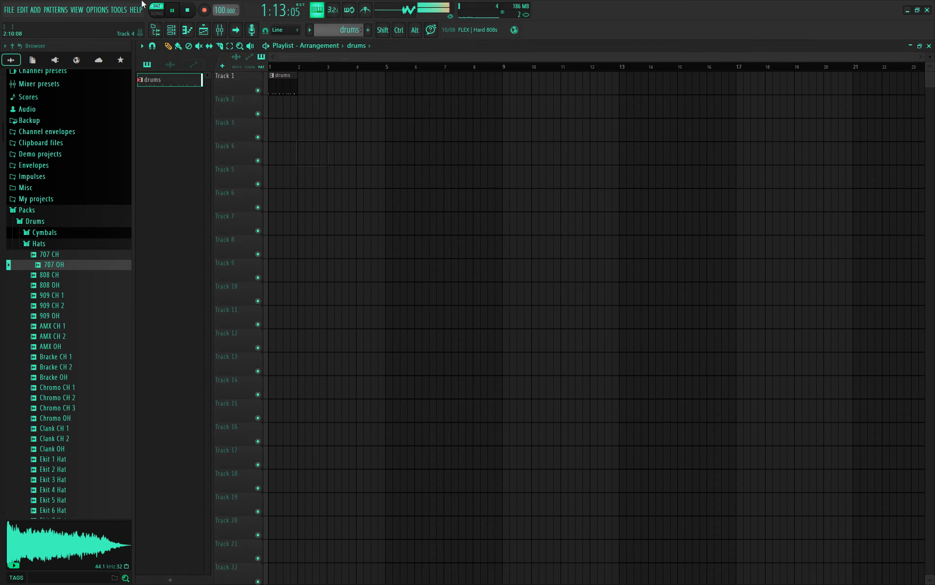
# - Toggle the Channel rack's Detached option, stop playback, and close the Channel rack
pyautogui.click(171, 31)
pyautogui.click(374, 134)
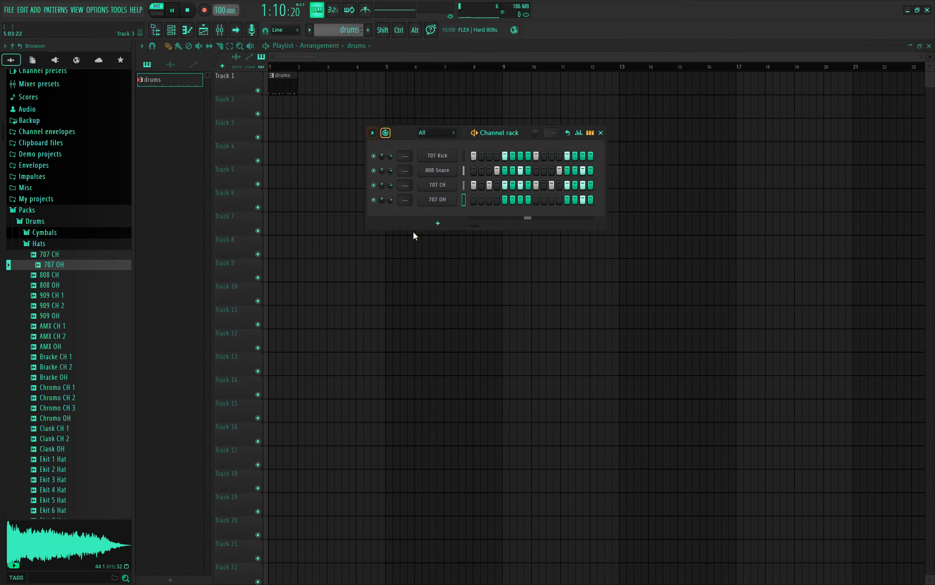
pyautogui.click(415, 471)
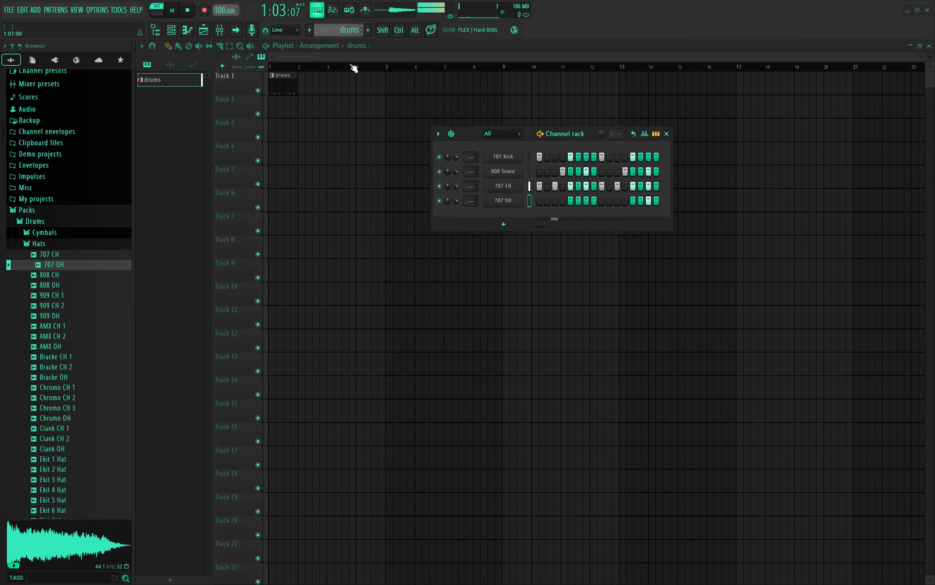
pyautogui.press('space')
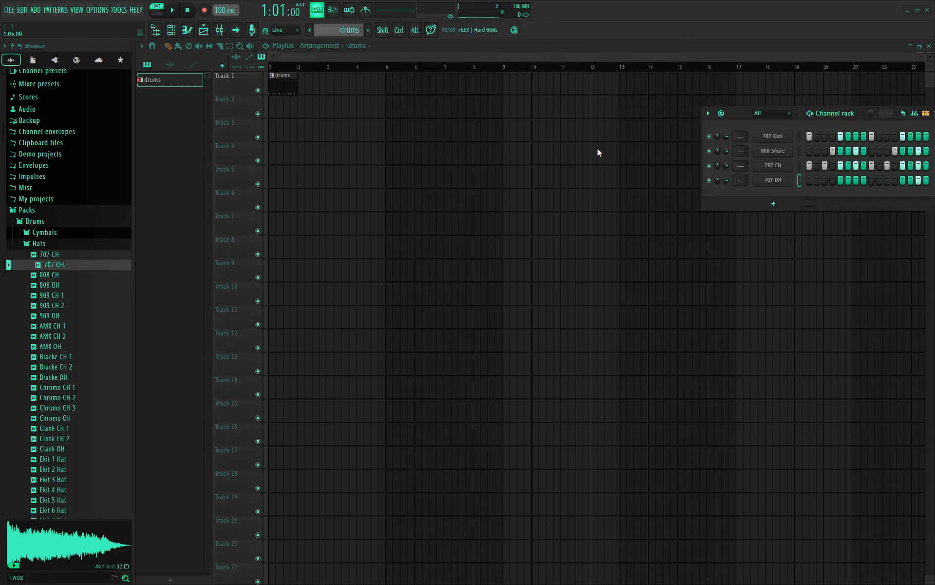
pyautogui.click(662, 152)
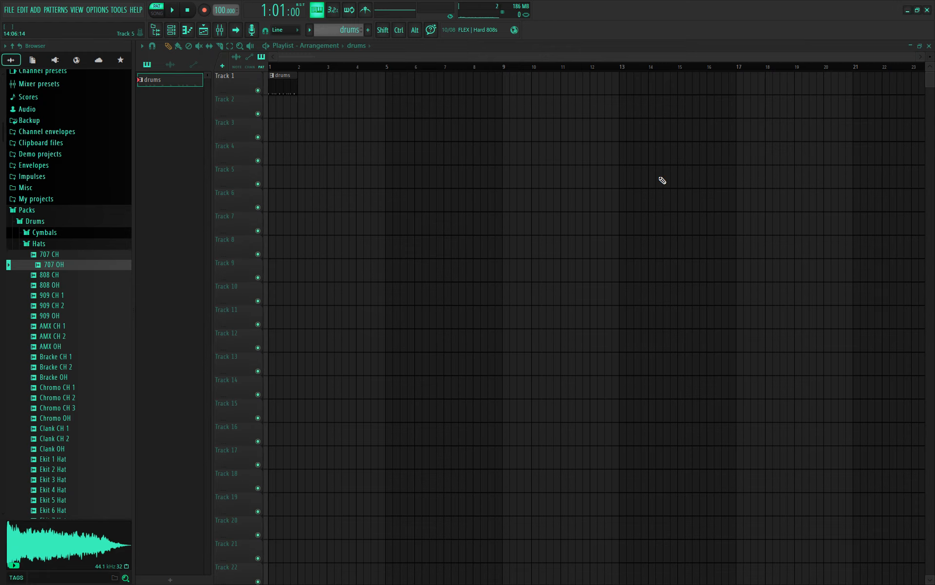
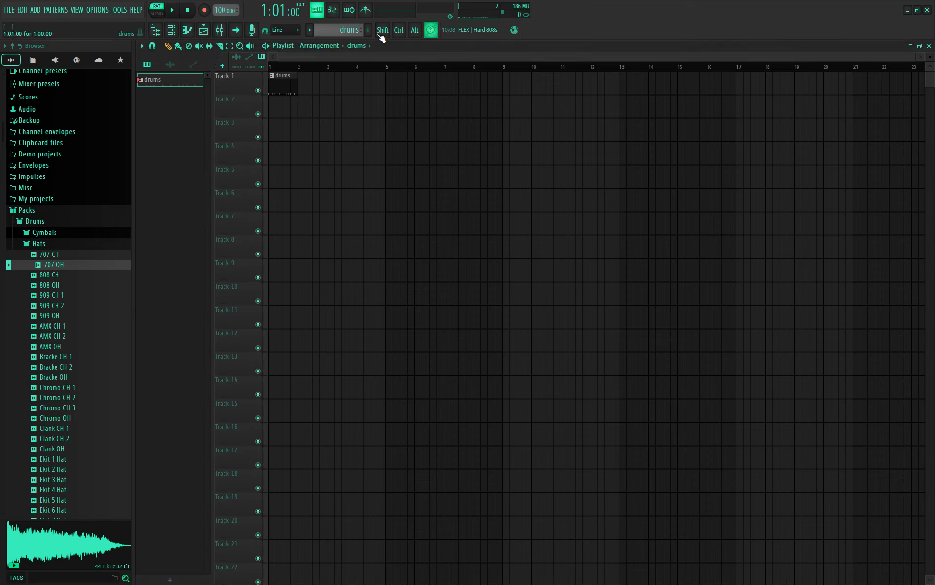
# - Bring up the Channel rack with 707 Kick, 808 Snare, 707 CH and 707 OH, moved higher on screen
pyautogui.press('F6')
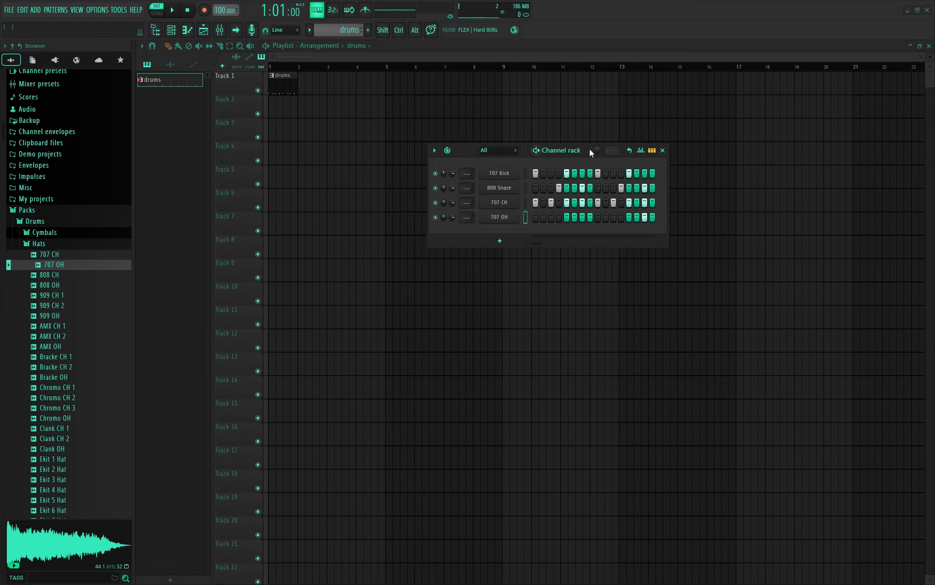
pyautogui.moveTo(589, 148); pyautogui.dragTo(569, 85)
pyautogui.click(221, 31)
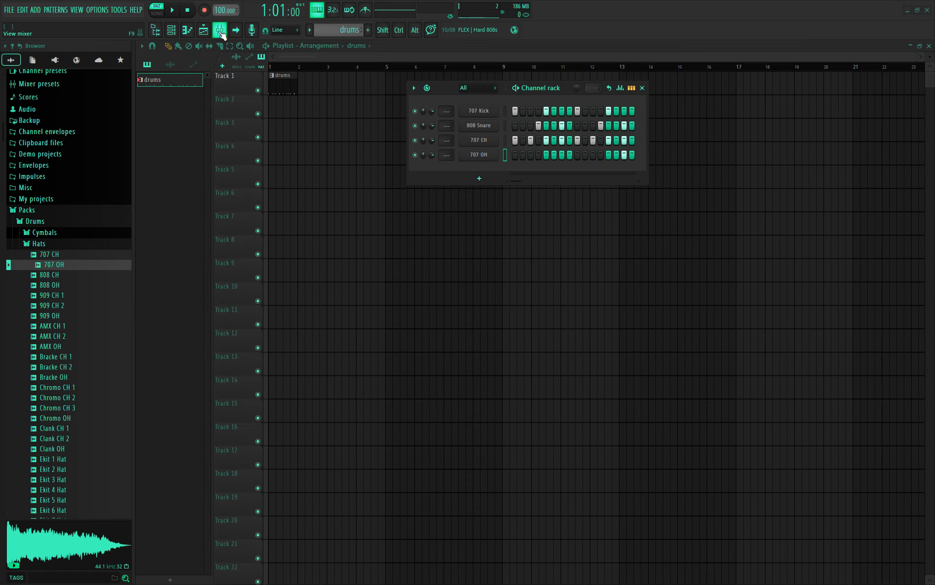
# - Open the Mixer with the Master and Inserts 1–16, then play and stop the drums pattern twice
pyautogui.click(221, 33)
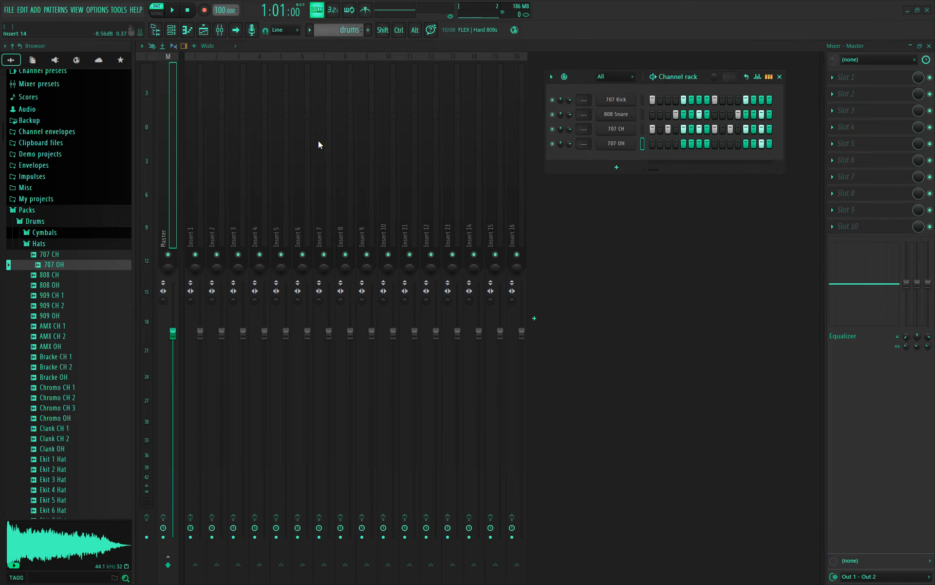
pyautogui.press('space')
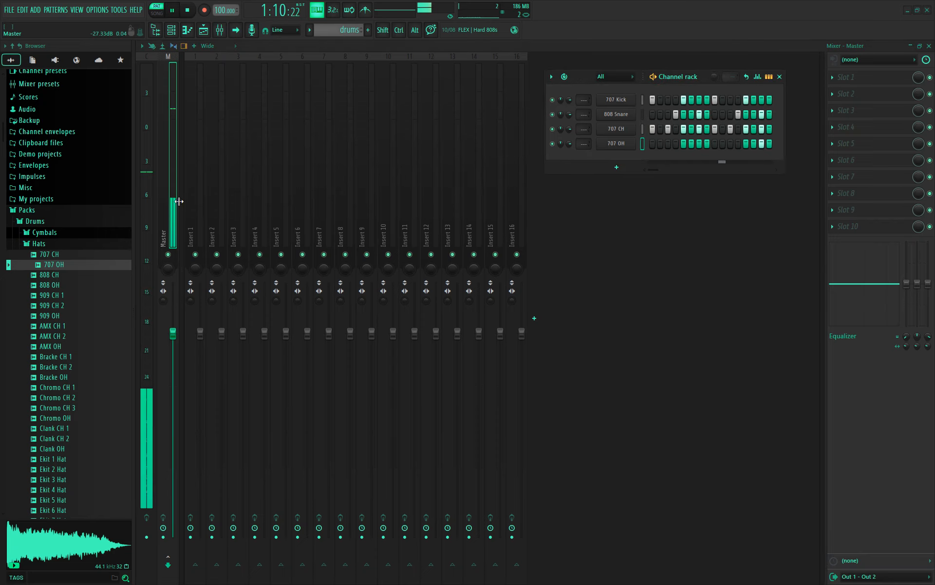
pyautogui.press('space')
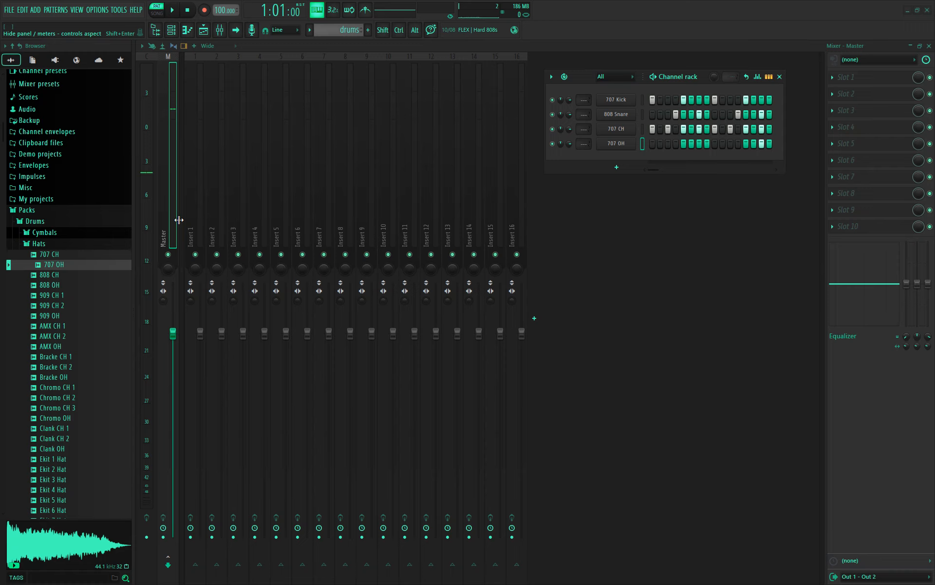
pyautogui.press('space')
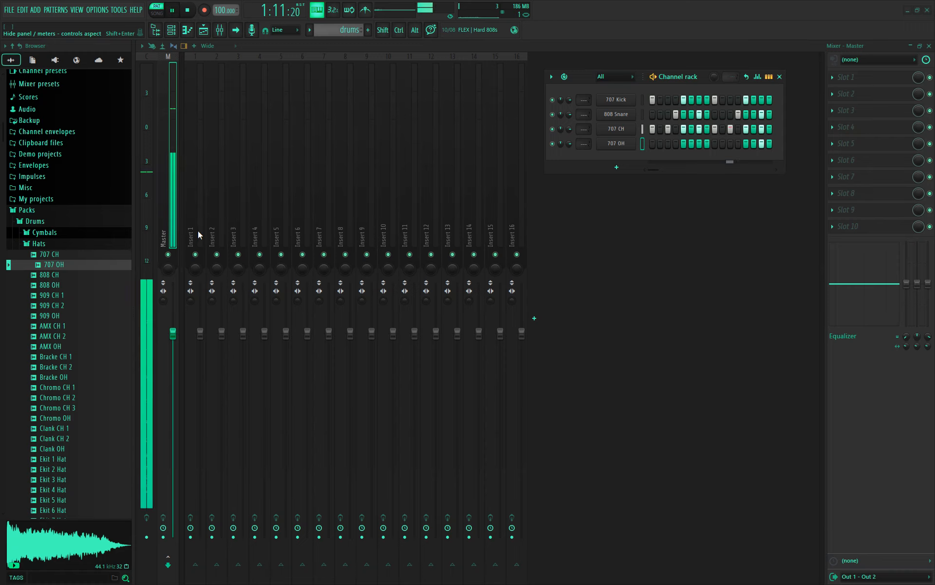
pyautogui.press('space')
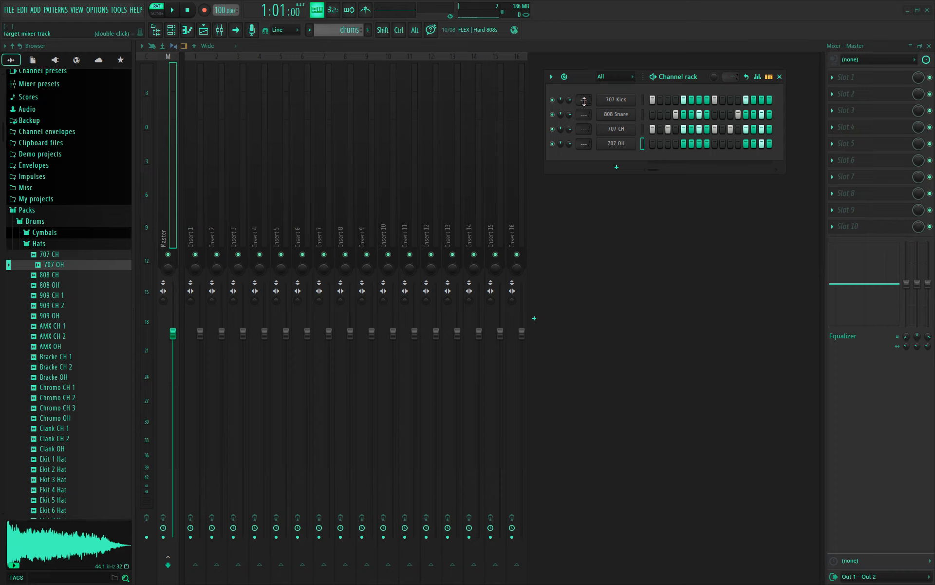
# - Set the 707 Kick channel's target mixer track to Insert 1
pyautogui.scroll(1, 585, 101)
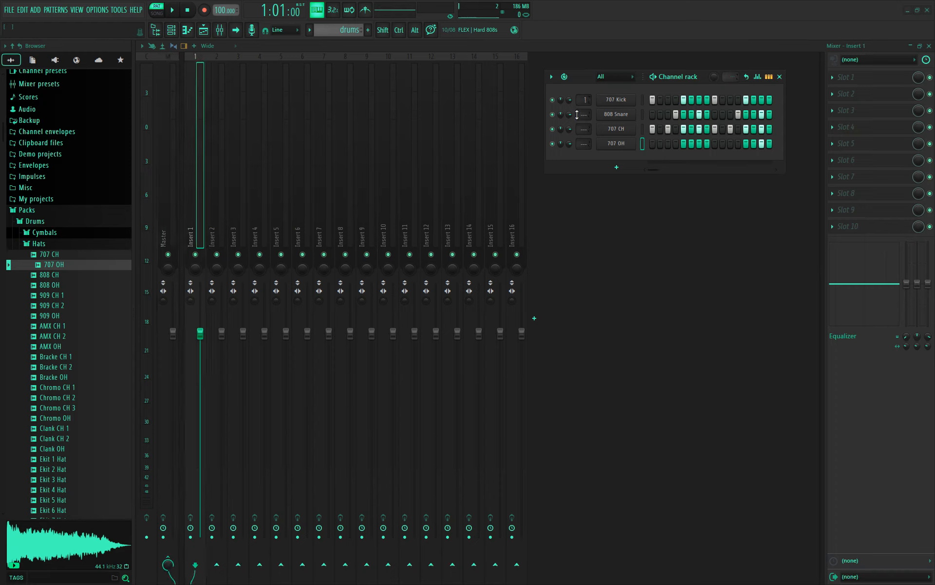
pyautogui.scroll(-1, 579, 99)
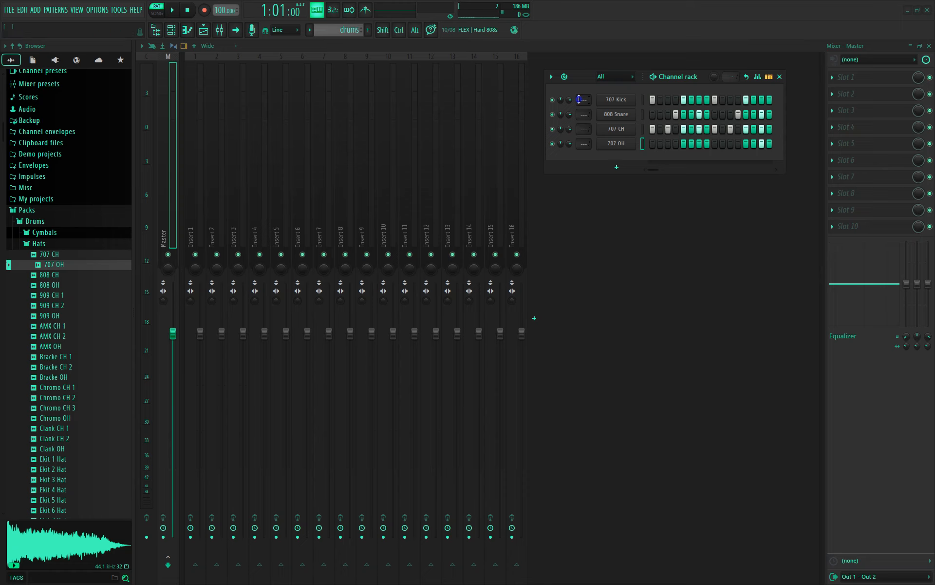
pyautogui.rightClick(579, 100)
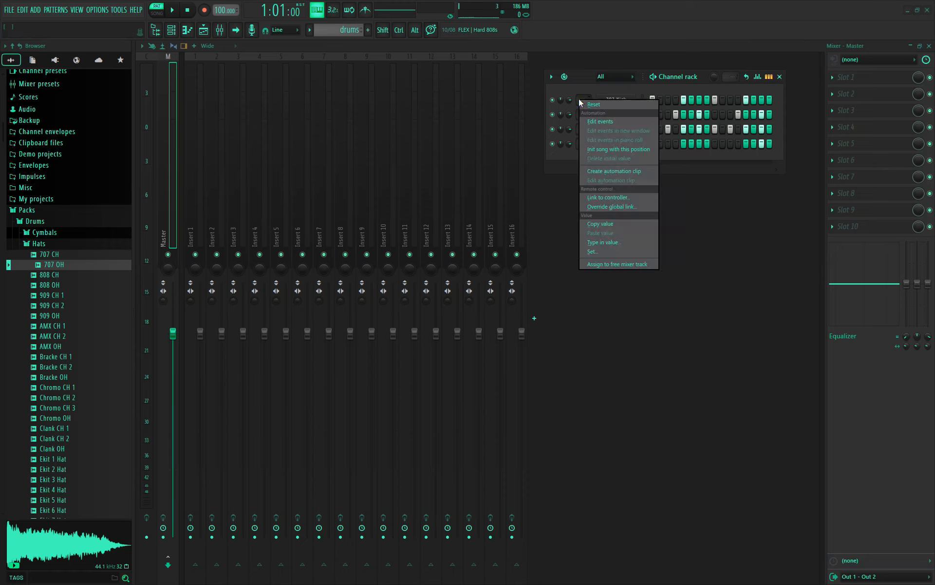
pyautogui.click(637, 242)
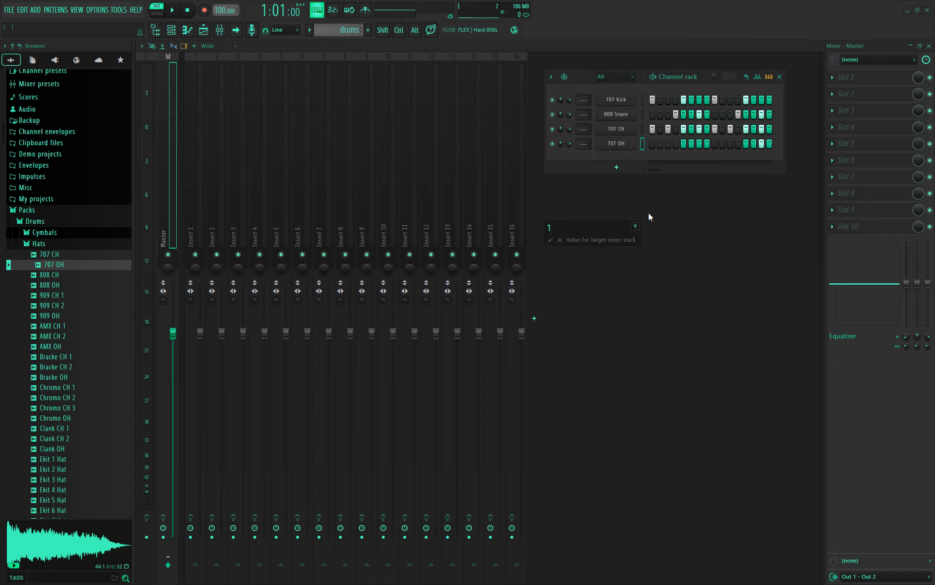
pyautogui.press('Return')
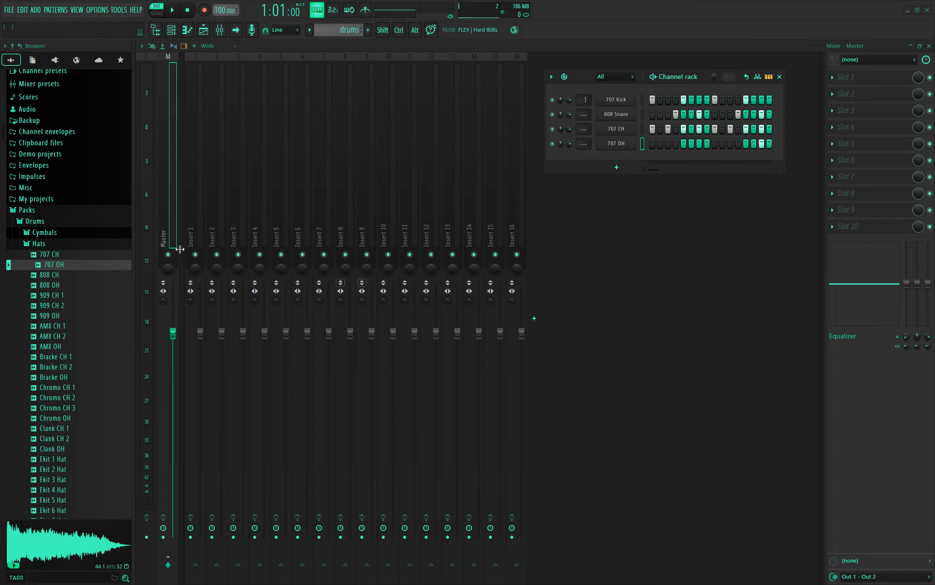
# - Play the pattern with Insert 1 briefly soloed to hear the kick alone, then stop
pyautogui.press('space')
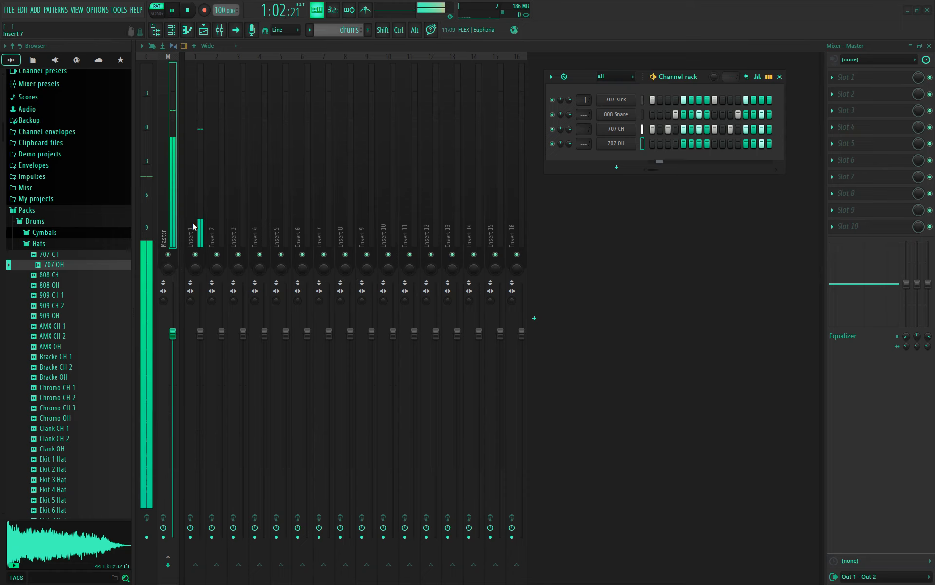
pyautogui.rightClick(196, 255)
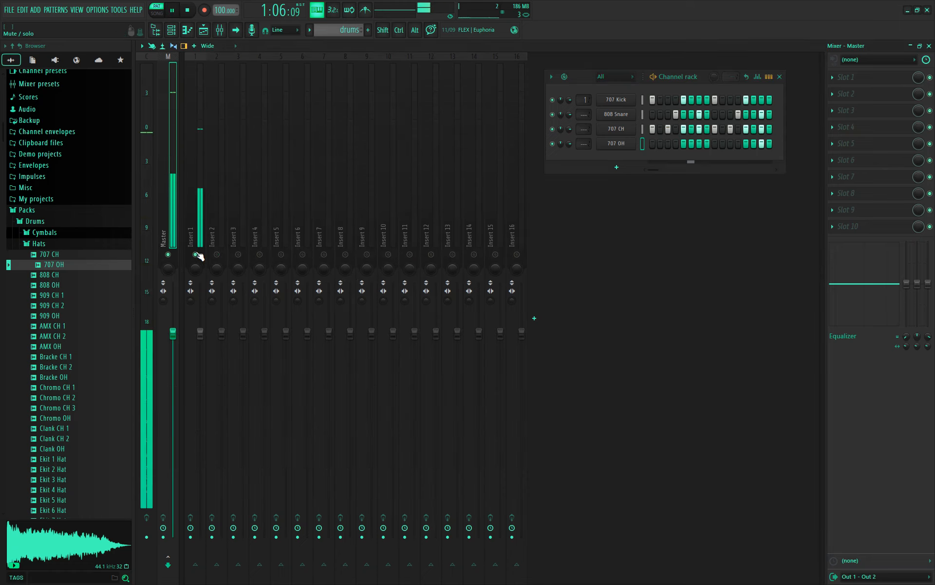
pyautogui.rightClick(197, 254)
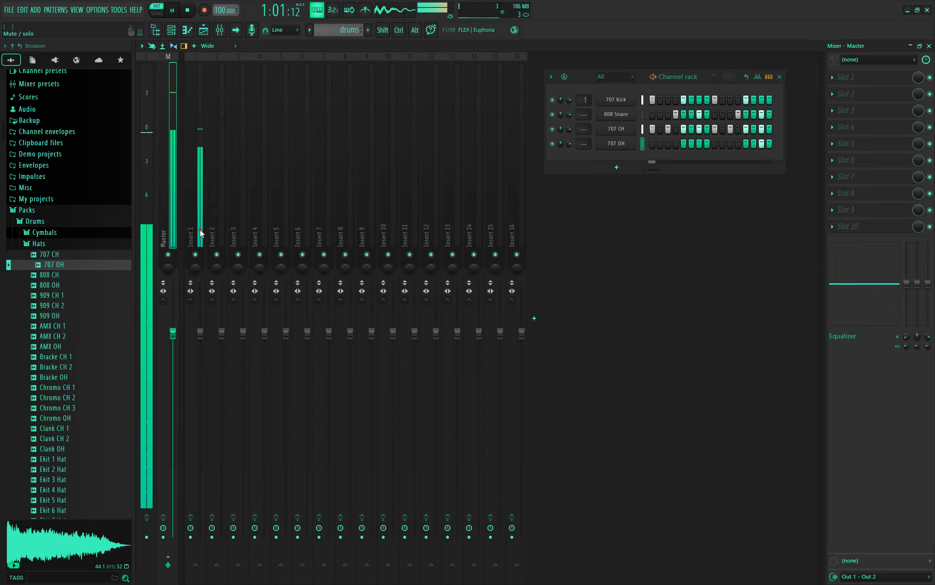
pyautogui.press('space')
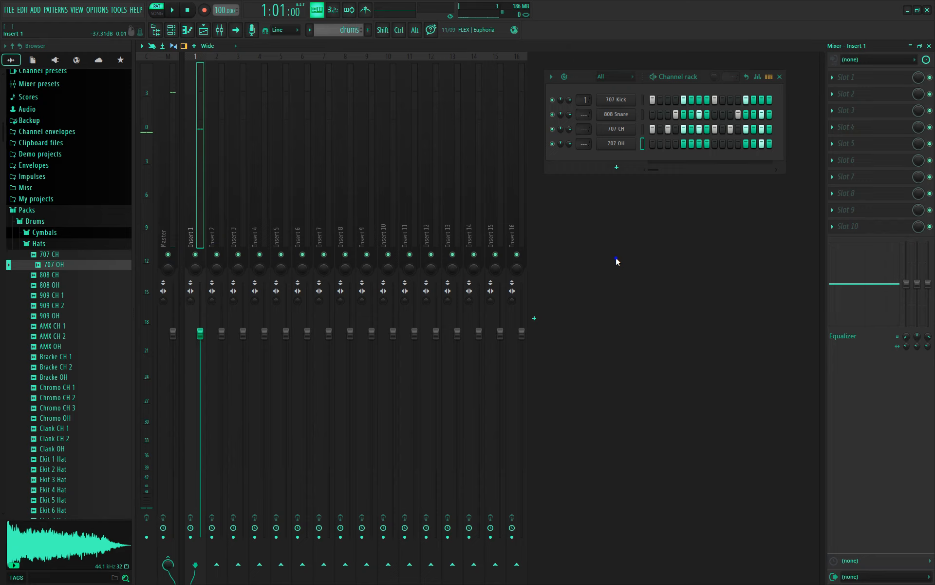
# - Route 808 Snare to mixer Insert 2 and 707 CH to Insert 3
pyautogui.doubleClick(585, 115)
pyautogui.write('2')
pyautogui.press('Return')
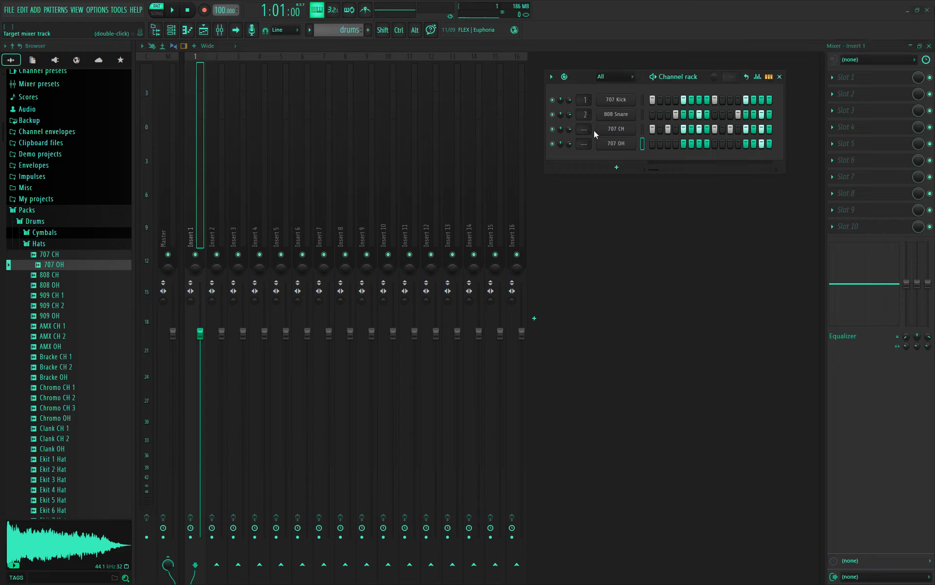
pyautogui.rightClick(585, 128)
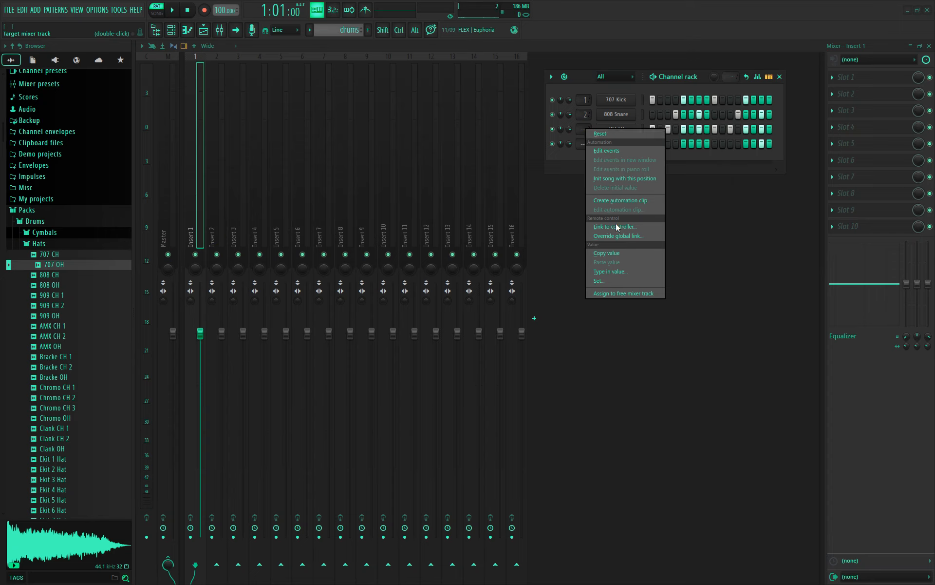
pyautogui.click(633, 262)
pyautogui.write('3')
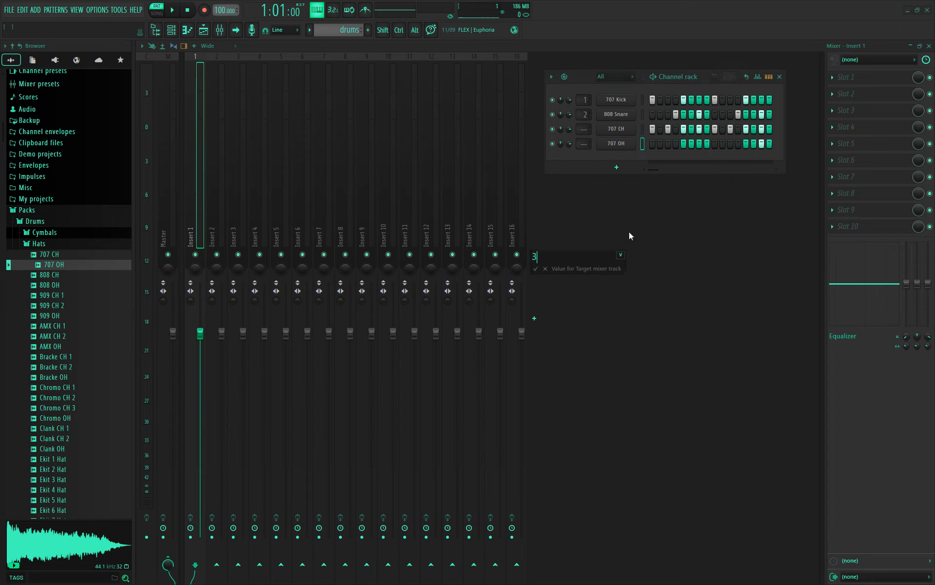
pyautogui.press('Return')
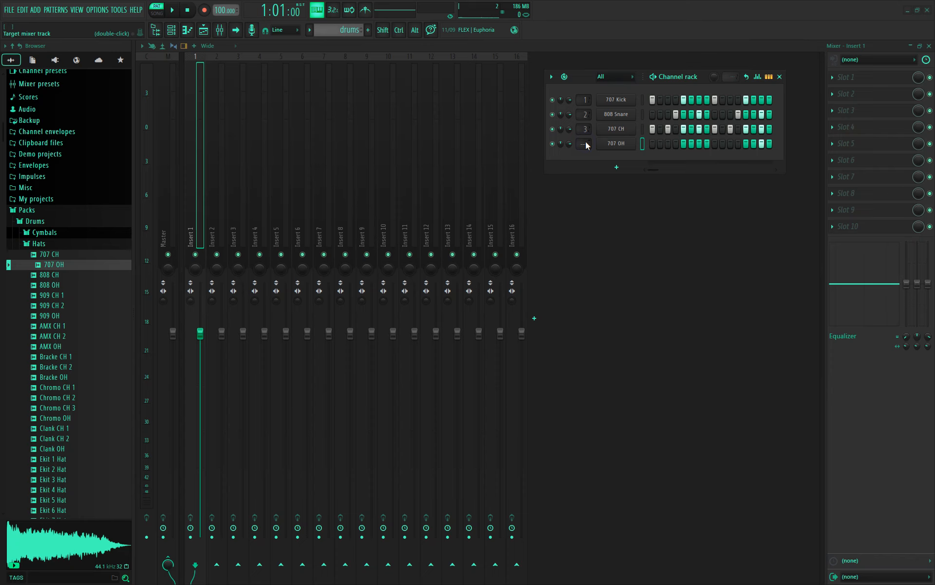
# - Route 707 OH to Insert 4 and play the pattern to check the inserts
pyautogui.rightClick(586, 144)
pyautogui.click(640, 283)
pyautogui.write('4')
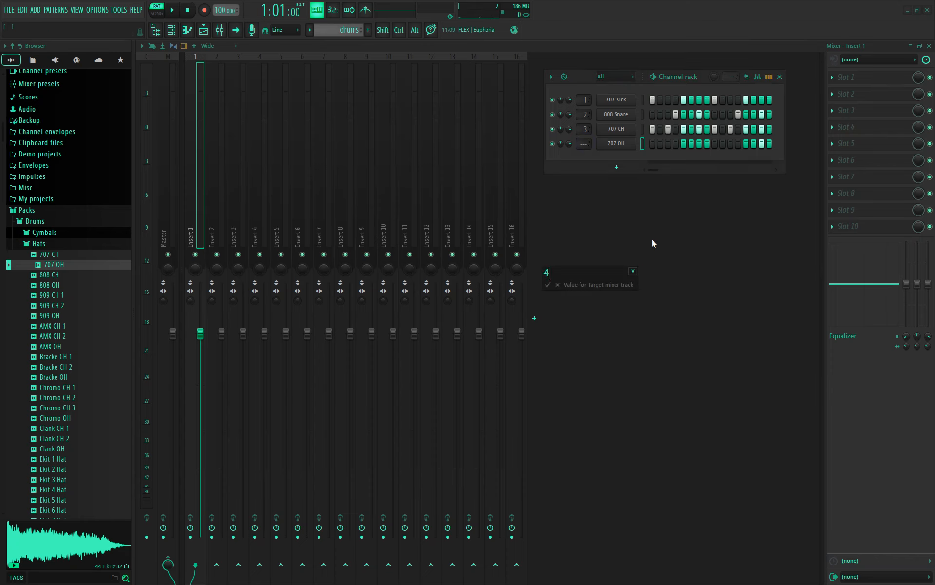
pyautogui.press('Return')
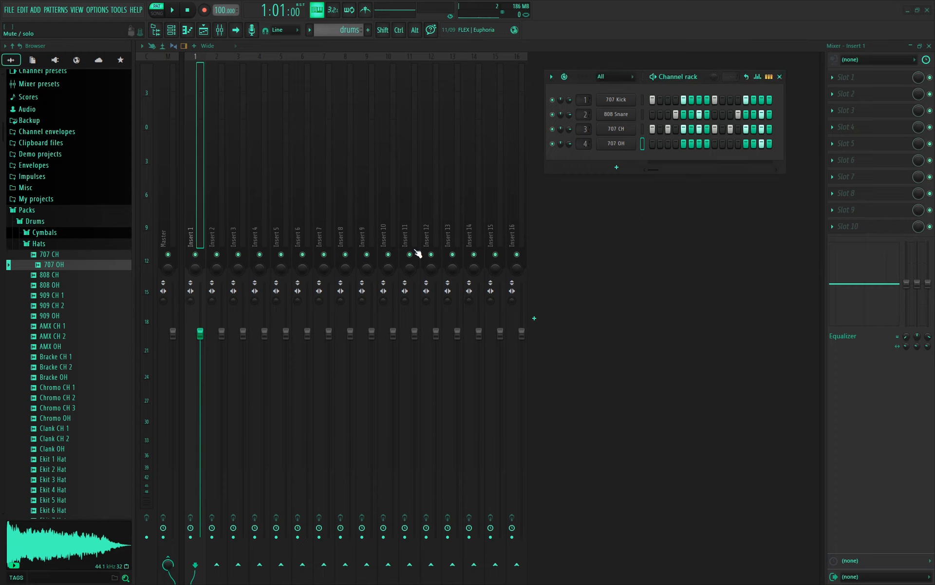
pyautogui.press('space')
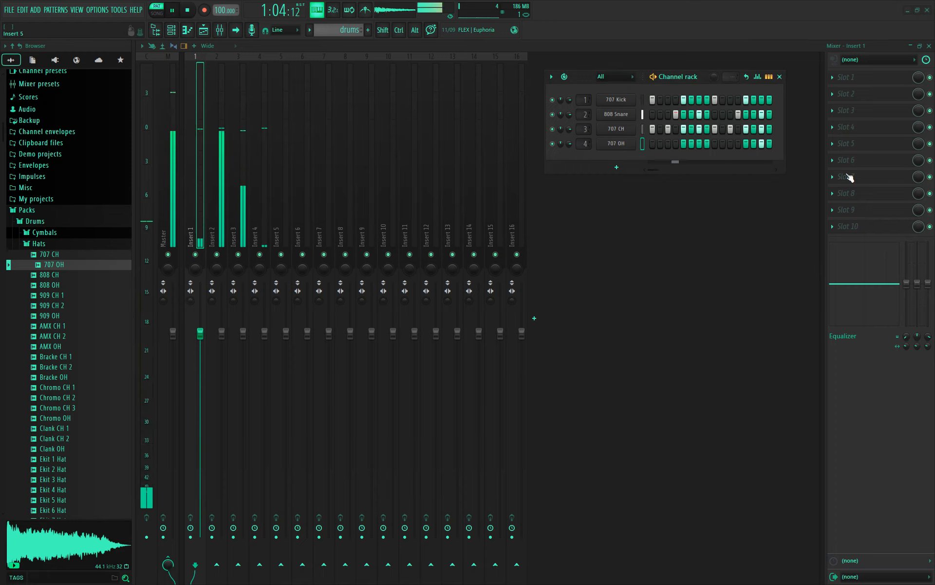
pyautogui.press('space')
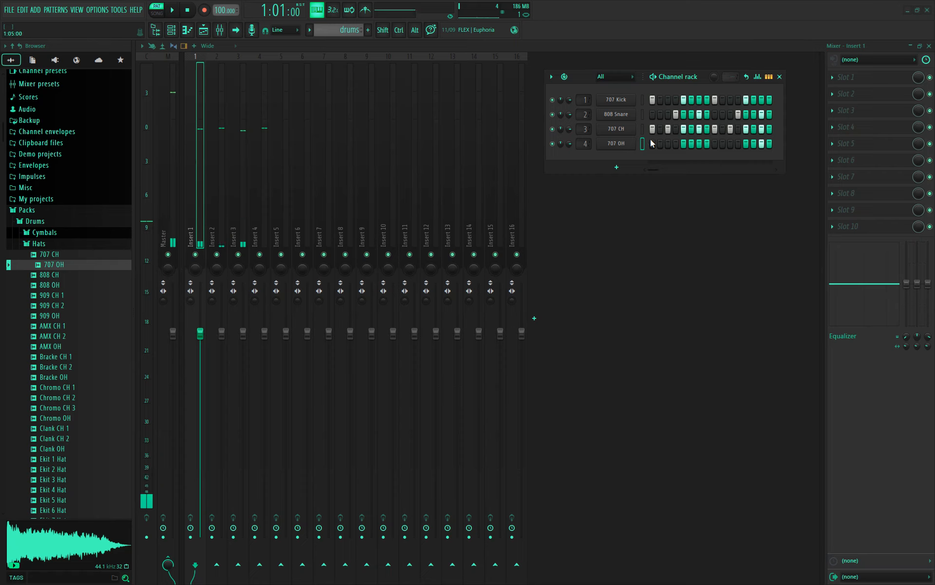
# - Select all four drum channels and route them to consecutive inserts starting at Insert 1
pyautogui.click(644, 99)
pyautogui.hotkey('ctrl', 'a')
pyautogui.click(642, 100)
pyautogui.hotkey('ctrl', 'a')
pyautogui.rightClick(190, 233)
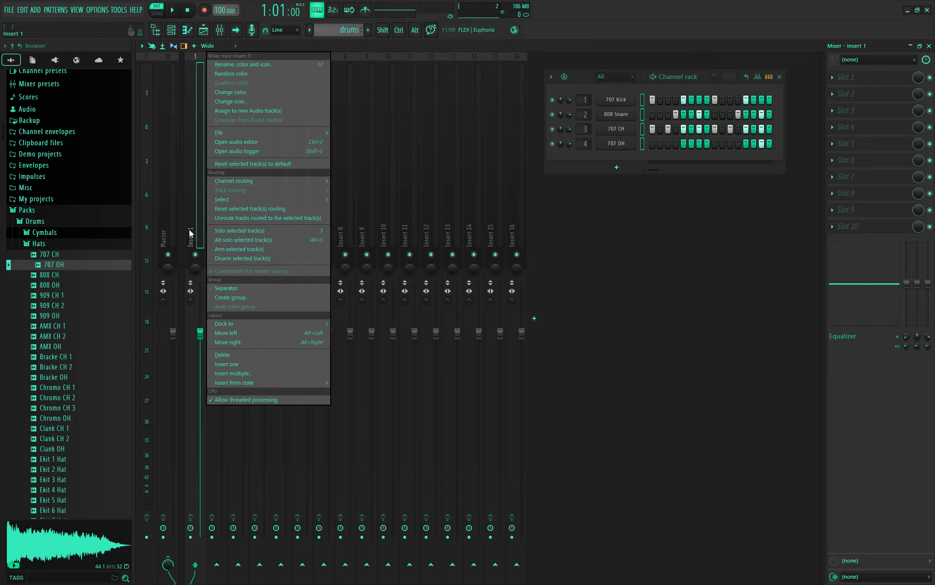
pyautogui.moveTo(226, 178)
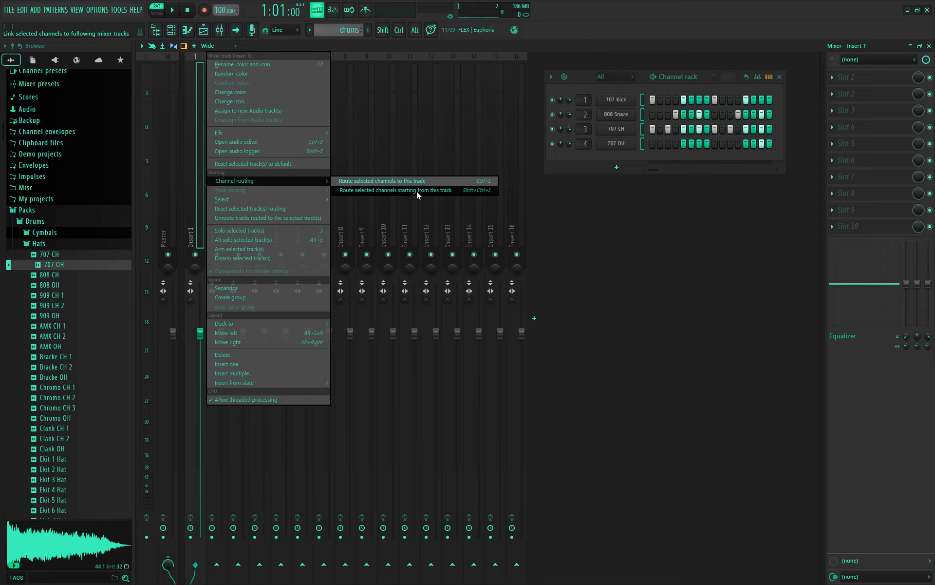
pyautogui.click(442, 192)
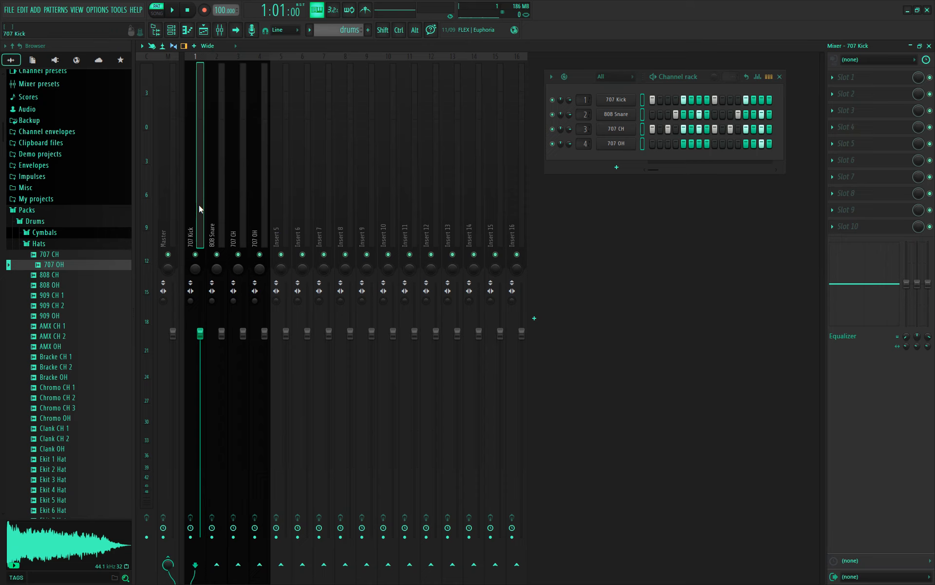
# - Play the drums pattern with the 707 Kick insert soloed
pyautogui.press('space')
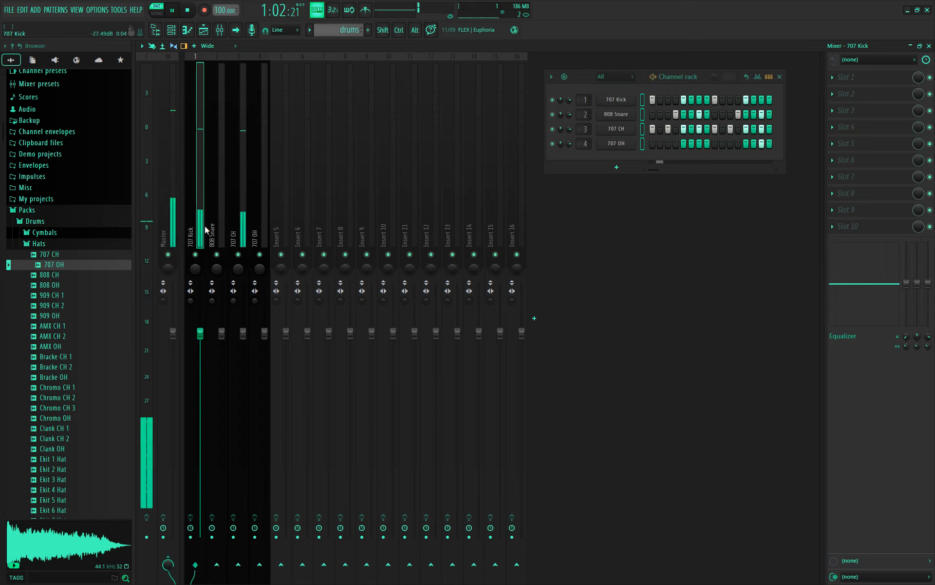
pyautogui.rightClick(199, 254)
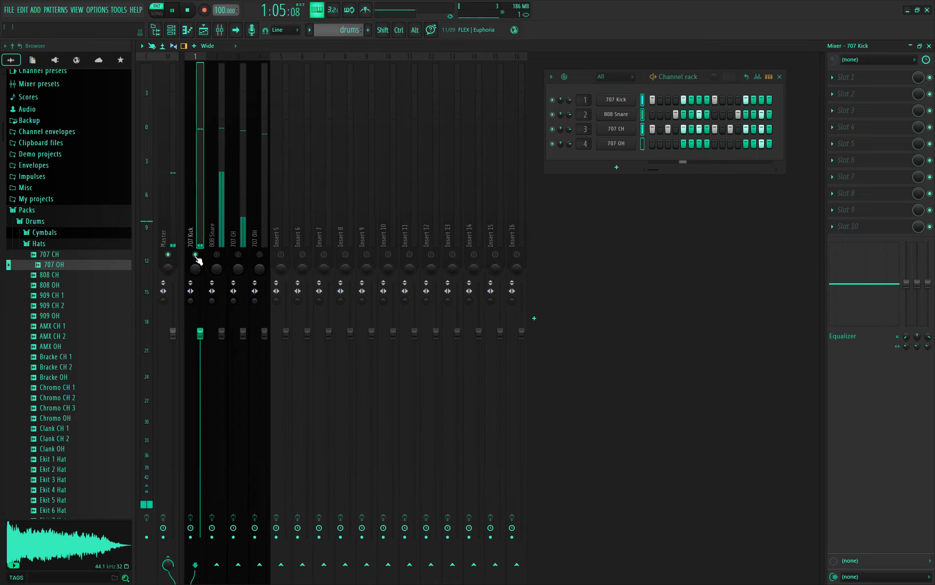
pyautogui.press('space')
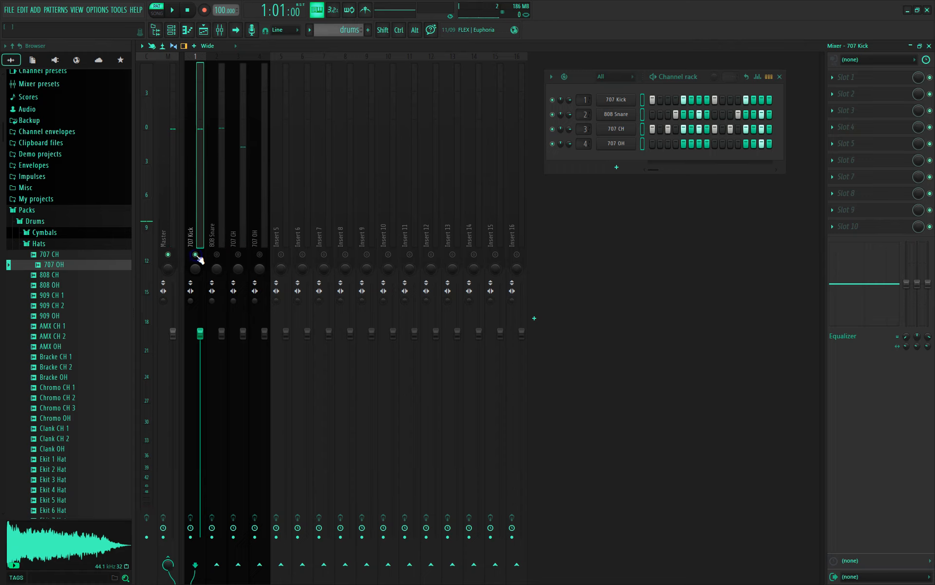
pyautogui.rightClick(196, 254)
pyautogui.rightClick(195, 254)
pyautogui.press('space')
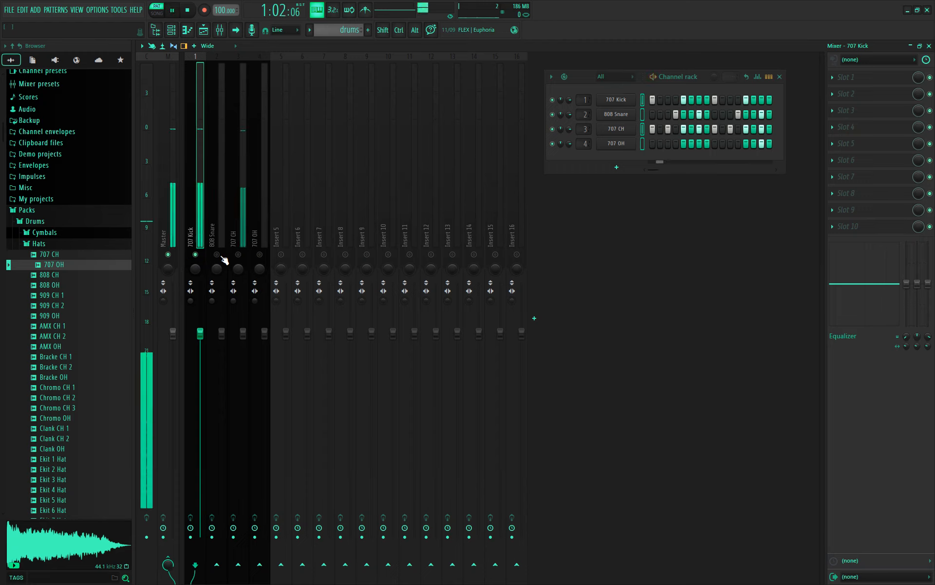
# - Unmute the 808 Snare, 707 CH and 707 OH inserts, compare muting kick and CH, then stop
pyautogui.click(217, 254)
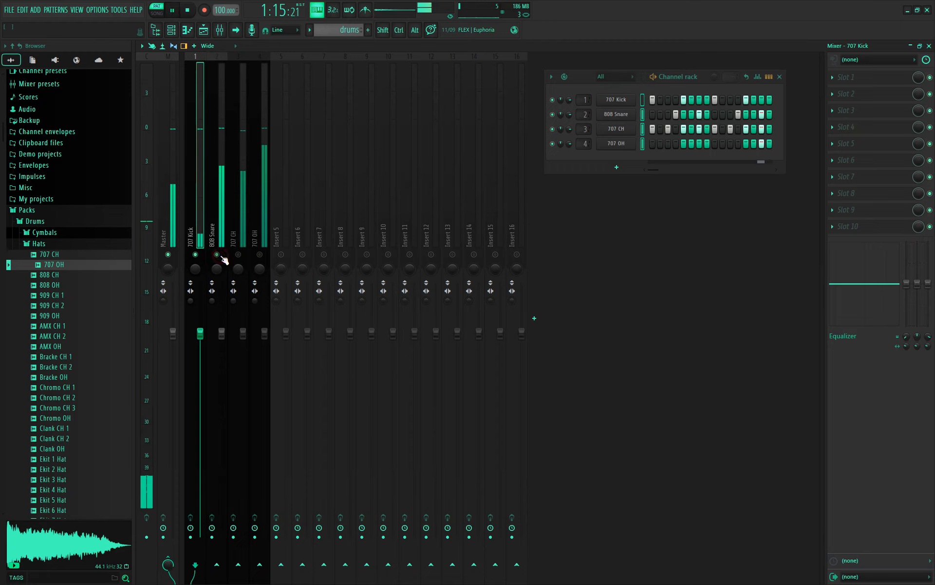
pyautogui.click(238, 254)
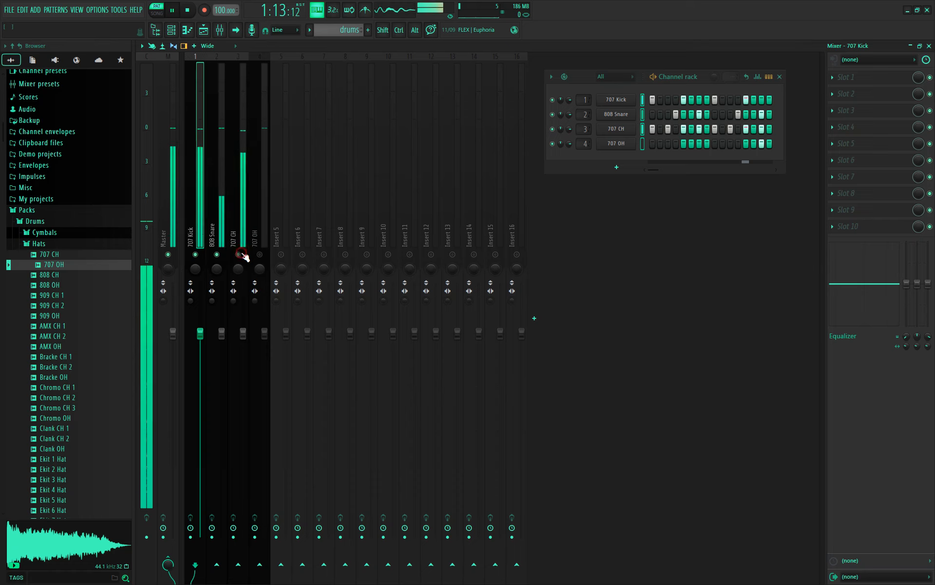
pyautogui.click(259, 254)
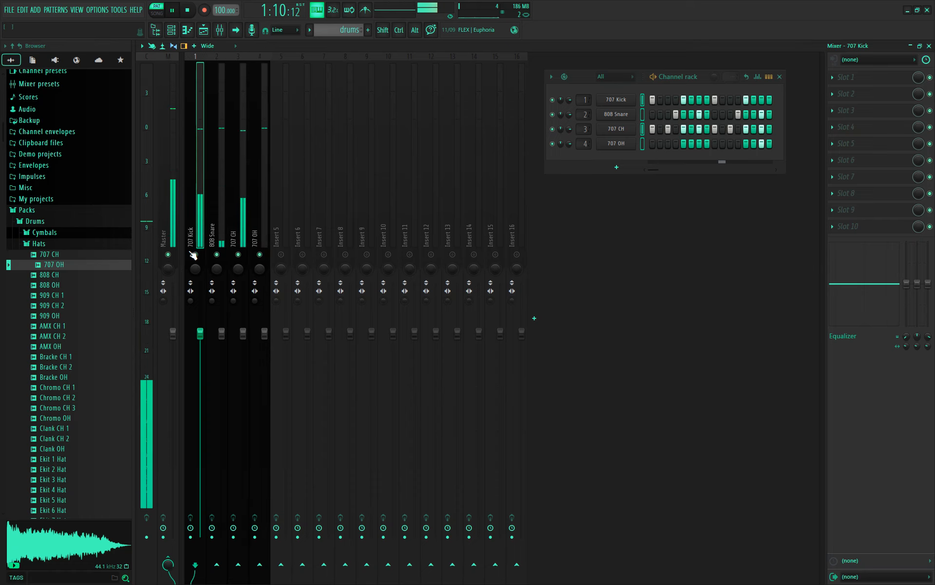
pyautogui.click(195, 254)
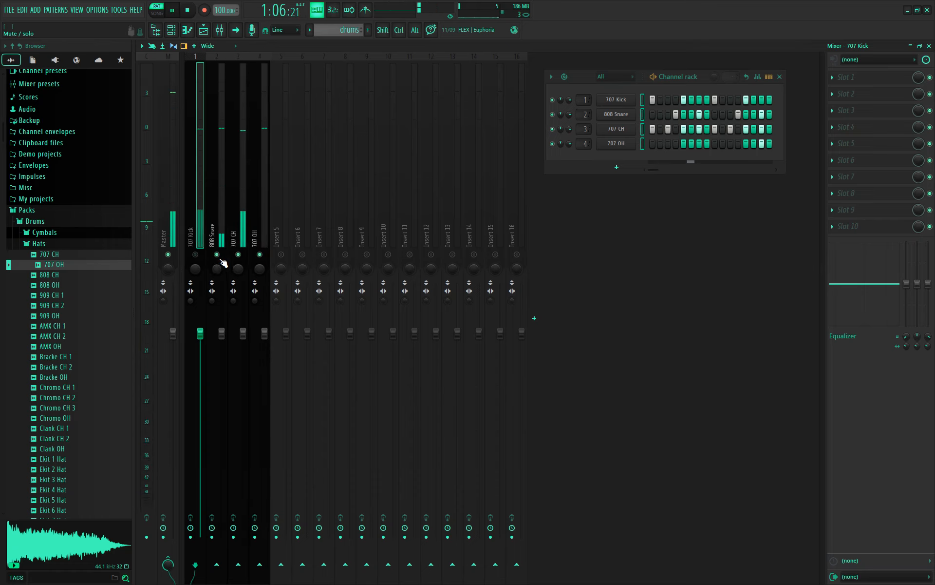
pyautogui.click(195, 255)
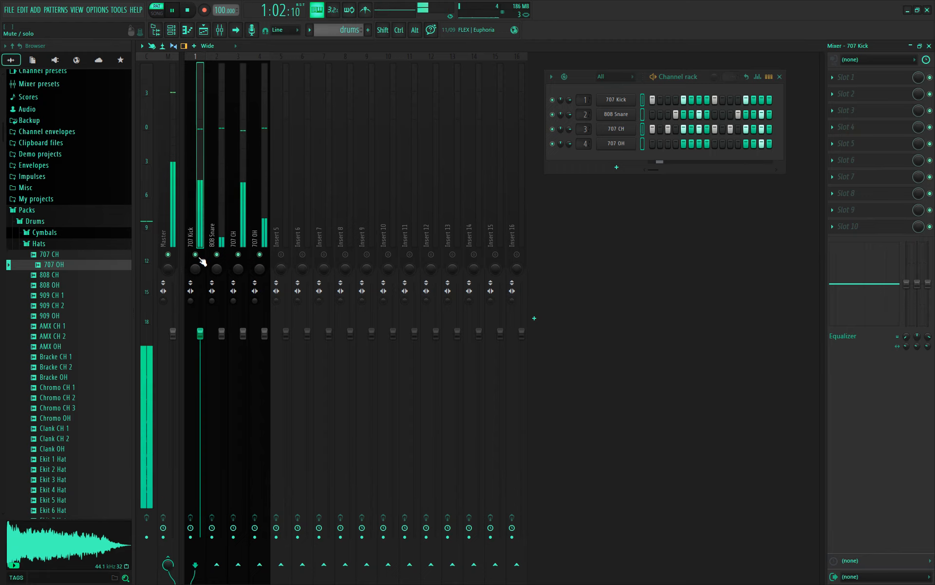
pyautogui.click(239, 254)
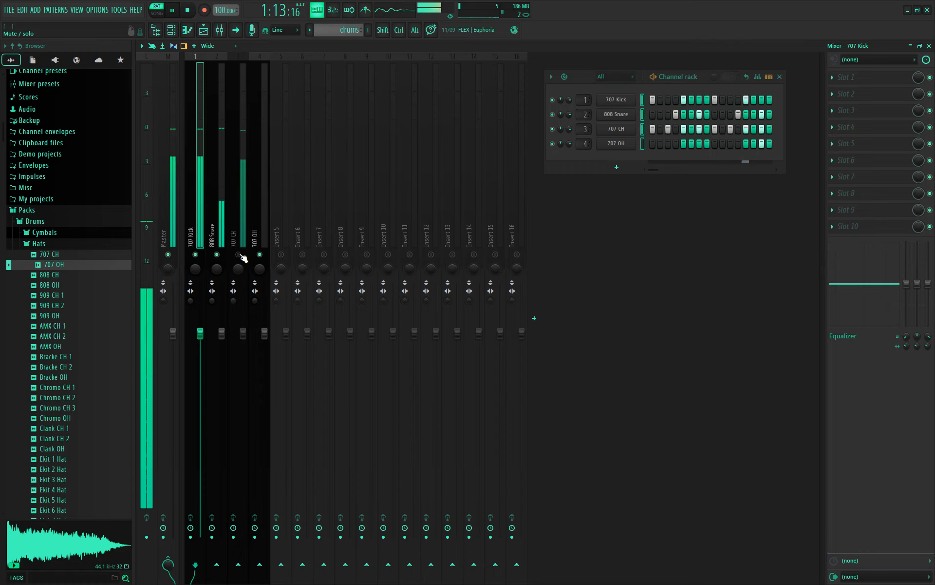
pyautogui.click(238, 254)
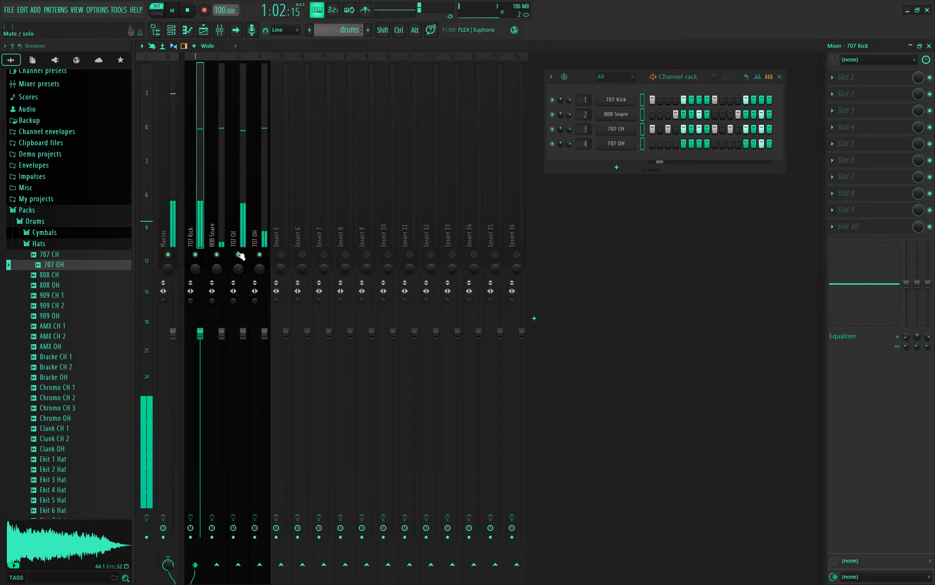
pyautogui.click(239, 254)
pyautogui.click(239, 255)
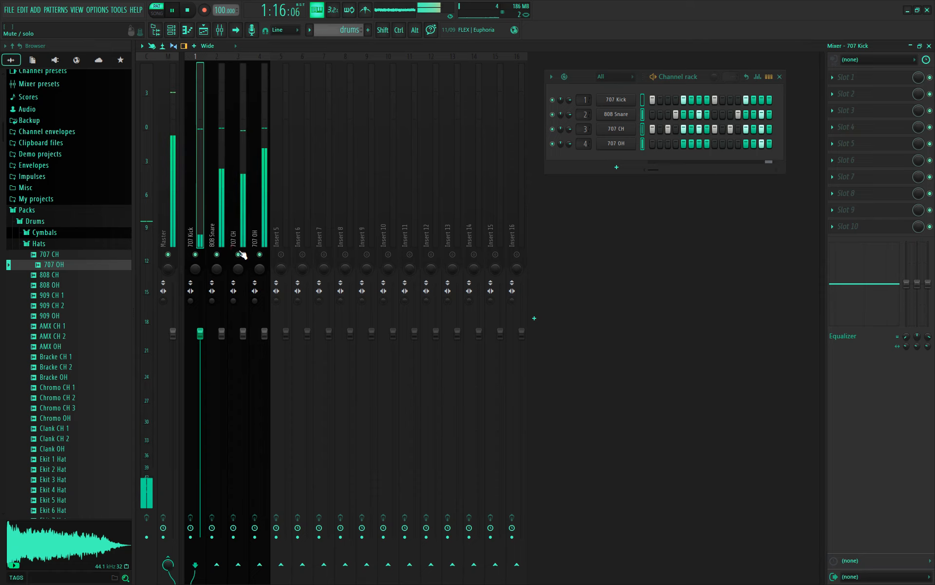
pyautogui.press('space')
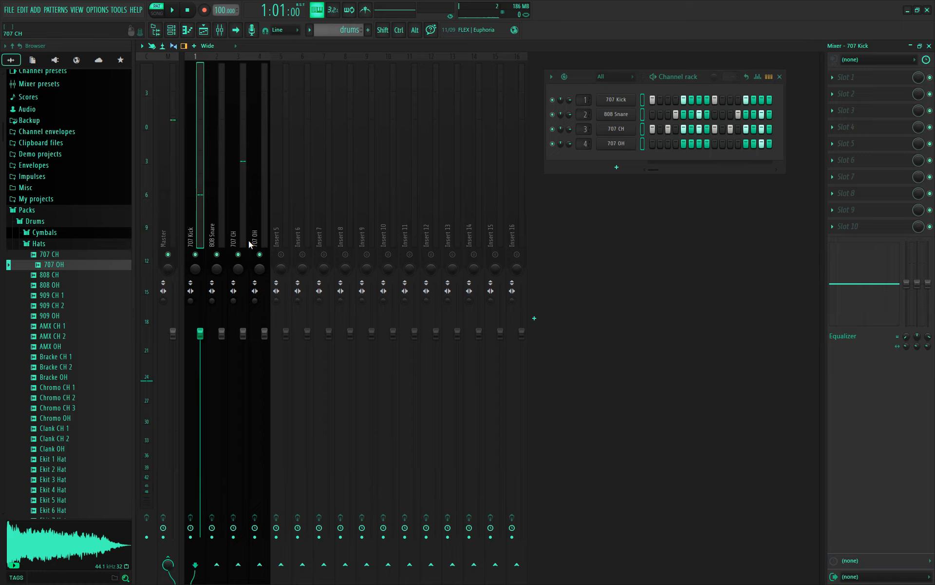
# - Close the Channel rack and load Fruity Parametric EQ 2 into Slot 1 of the 707 Kick insert
pyautogui.click(779, 77)
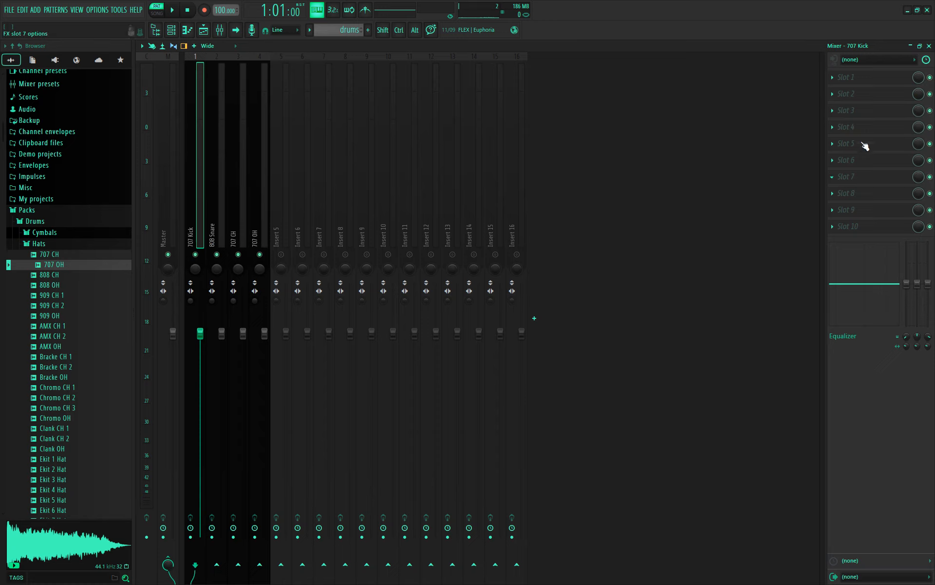
pyautogui.click(834, 78)
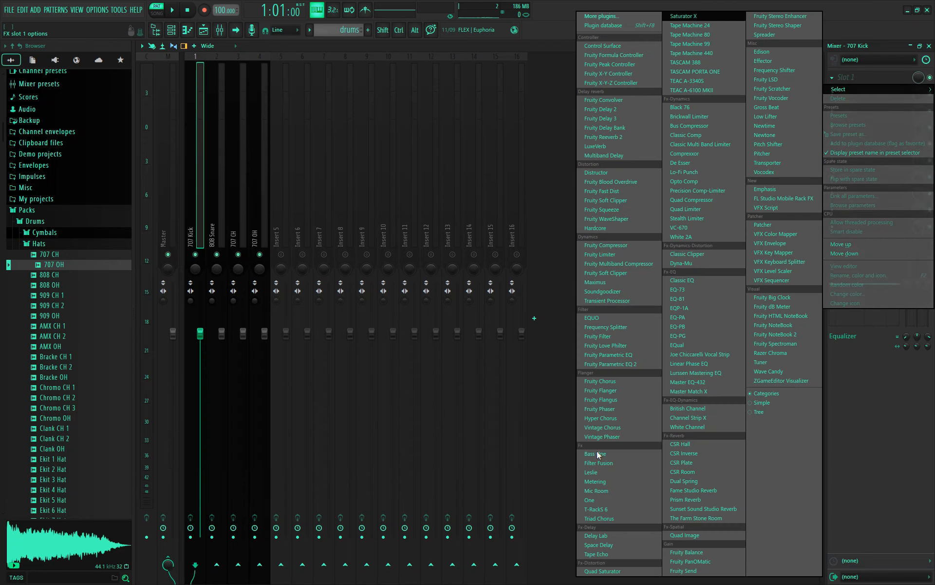
pyautogui.click(635, 364)
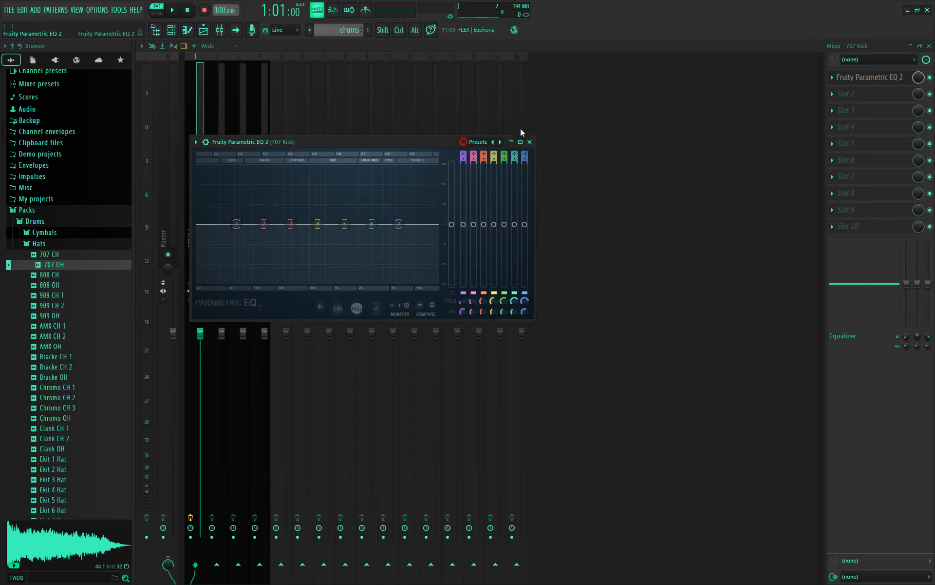
pyautogui.moveTo(371, 142); pyautogui.dragTo(559, 98)
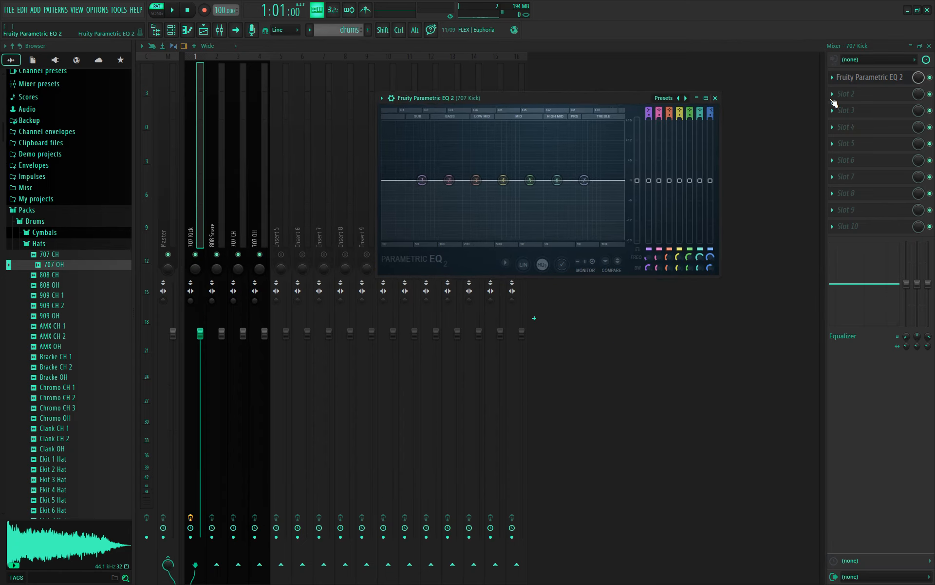
pyautogui.click(832, 93)
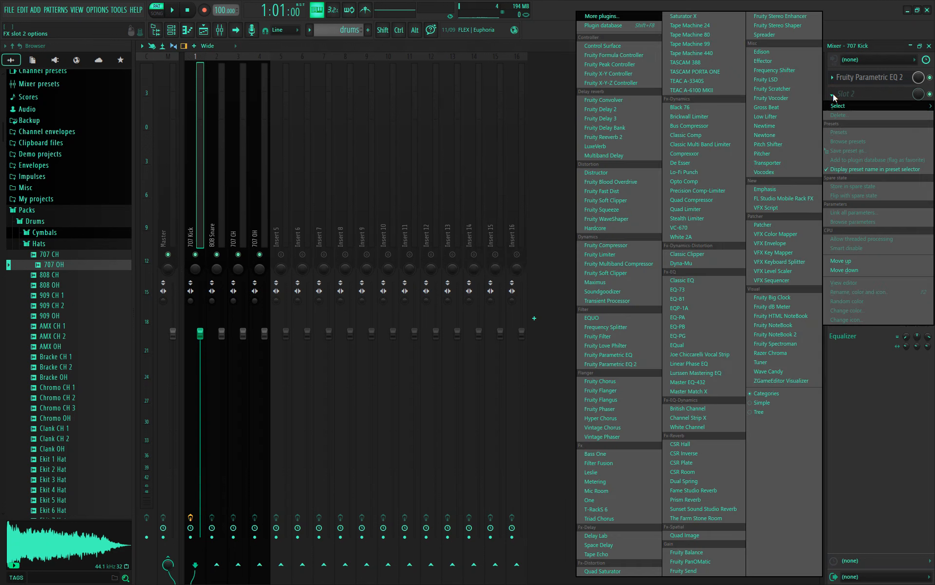
# - Load Fruity Parametric EQ in the kick's Slot 2, audition a -18 dB low-band cut, then reset it to 0 dB
pyautogui.click(614, 355)
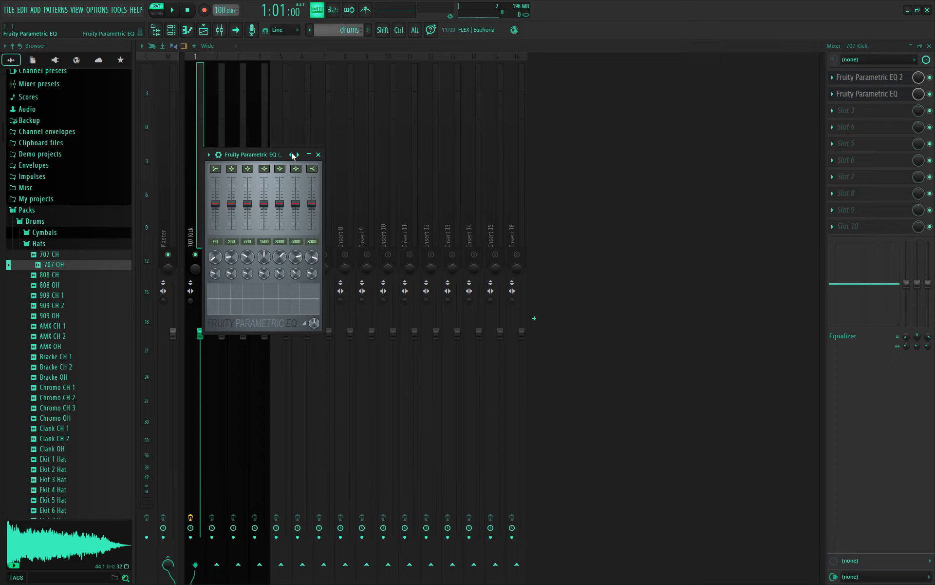
pyautogui.moveTo(292, 153); pyautogui.dragTo(496, 152)
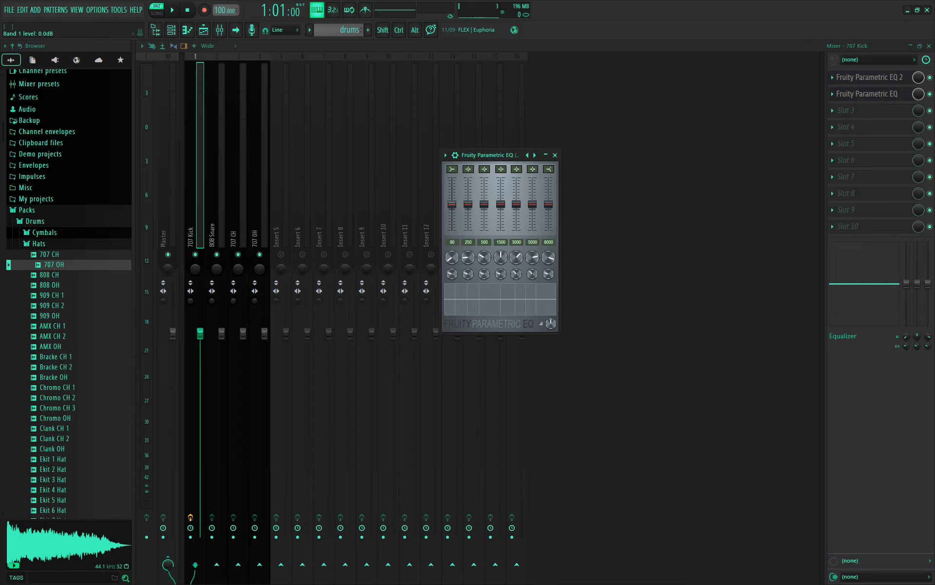
pyautogui.moveTo(452, 203); pyautogui.dragTo(452, 230)
pyautogui.press('space')
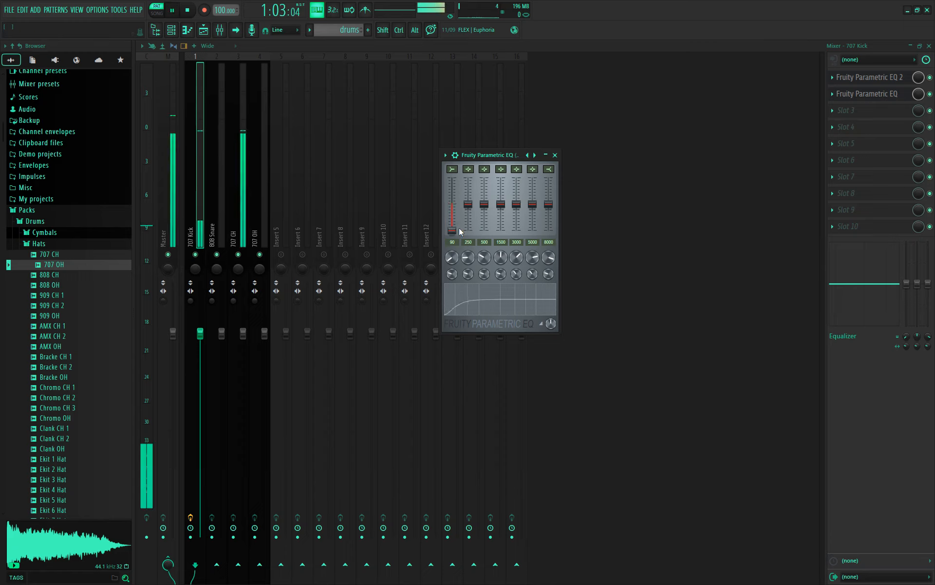
pyautogui.moveTo(452, 230); pyautogui.dragTo(452, 204)
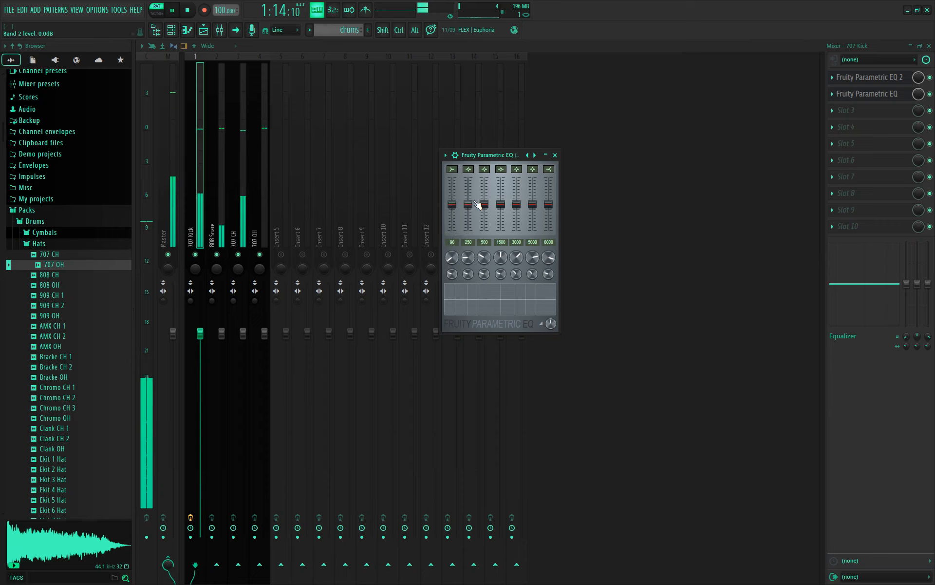
pyautogui.press('space')
pyautogui.click(555, 155)
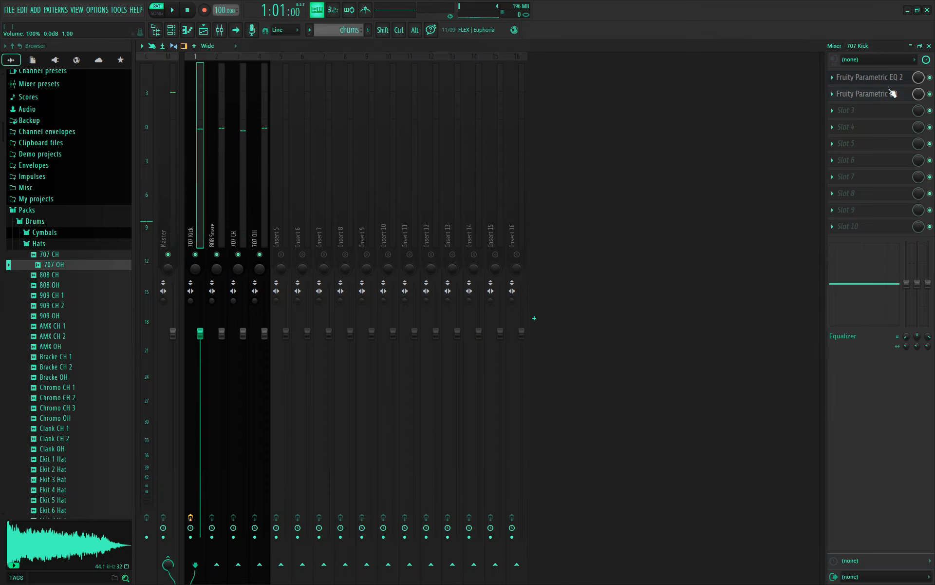
# - Add Fruity Delay 3 to the kick's third slot and Fruity Delay 2 to the 808 Snare's Slot 2
pyautogui.click(846, 110)
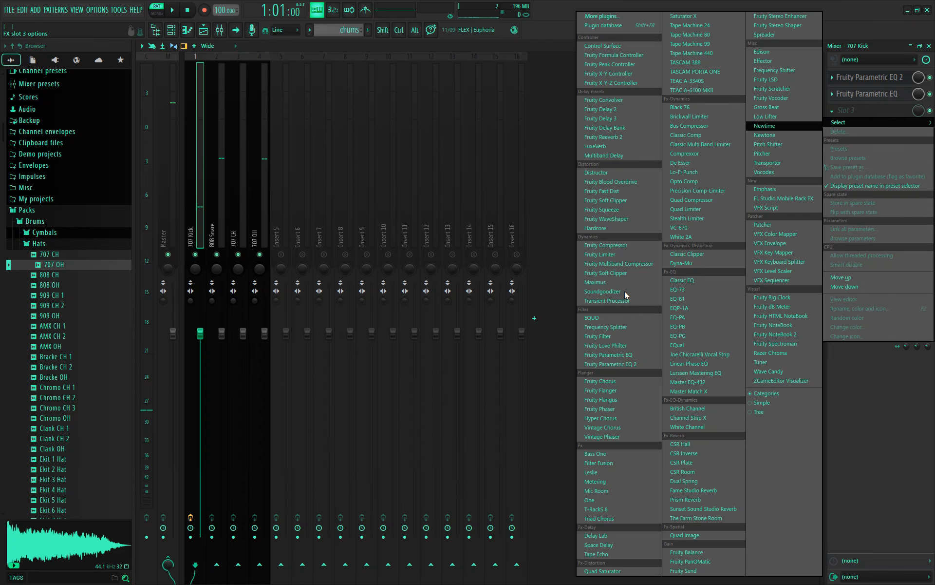
pyautogui.click(626, 118)
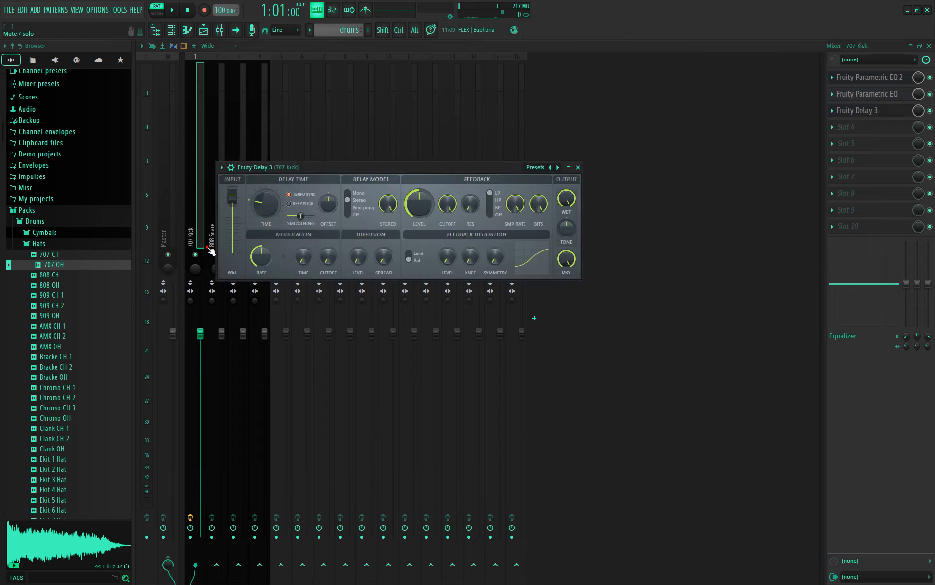
pyautogui.click(216, 253)
pyautogui.click(220, 246)
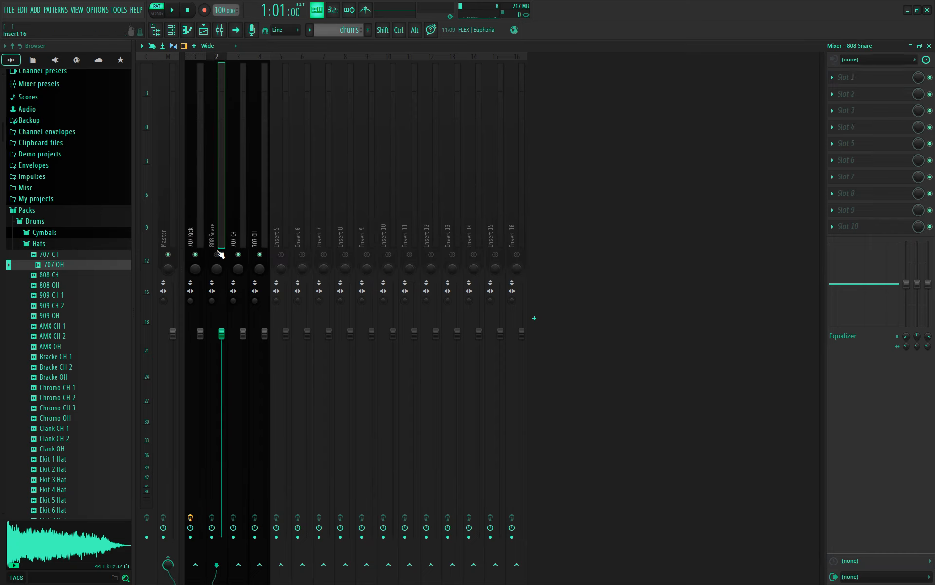
pyautogui.click(835, 97)
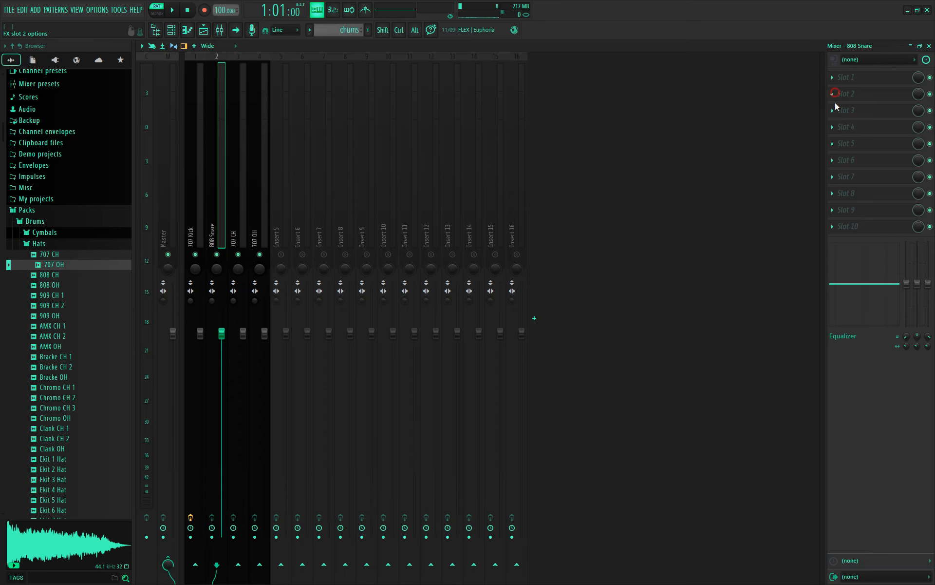
pyautogui.click(601, 109)
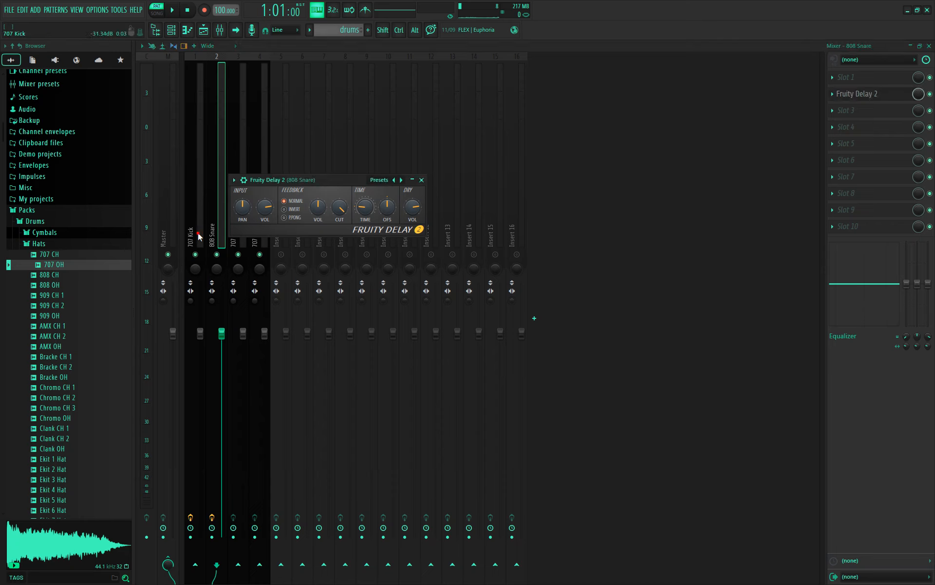
# - Remove the stray Fruity Delay 3 from the 707 Kick insert, then select 808 Snare and start playback
pyautogui.click(198, 232)
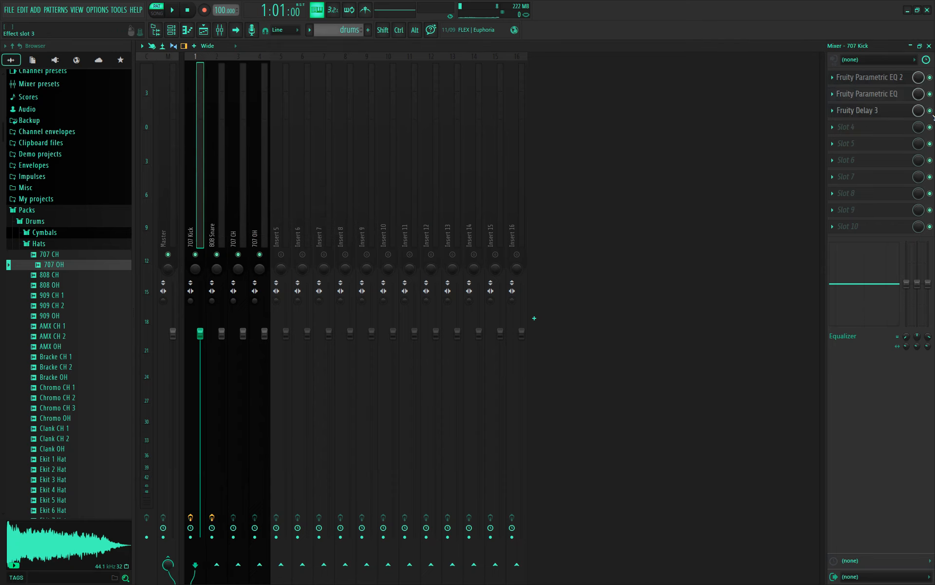
pyautogui.click(837, 112)
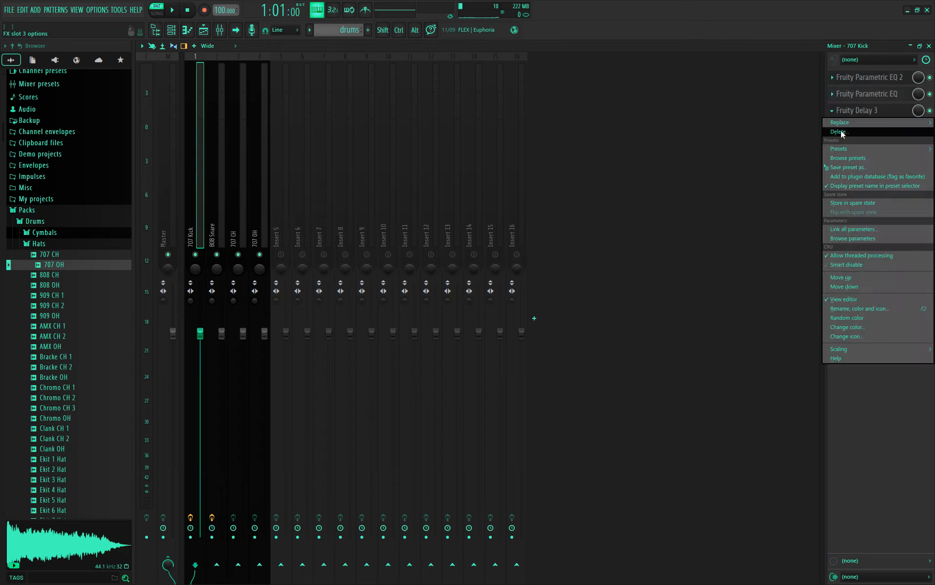
pyautogui.click(841, 132)
pyautogui.click(492, 329)
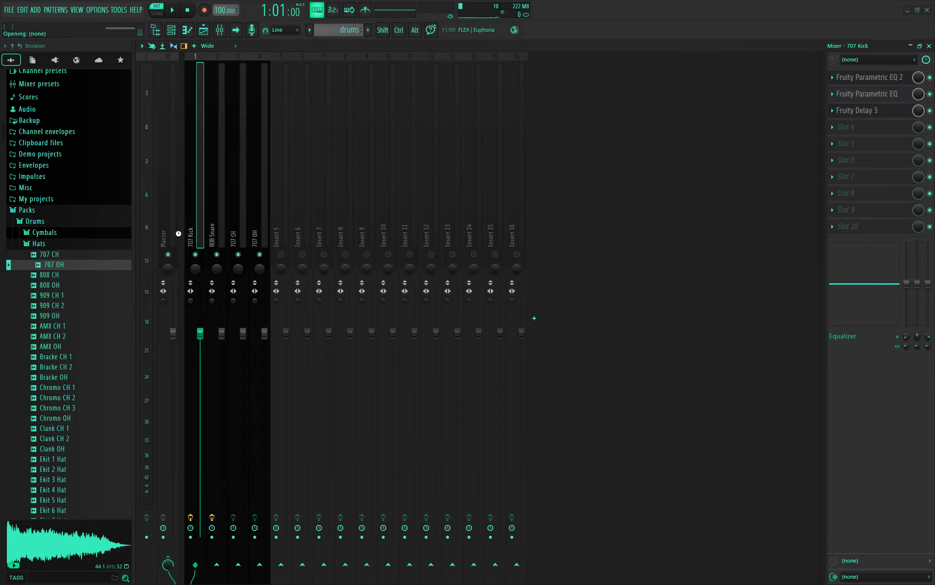
pyautogui.click(225, 236)
pyautogui.press('space')
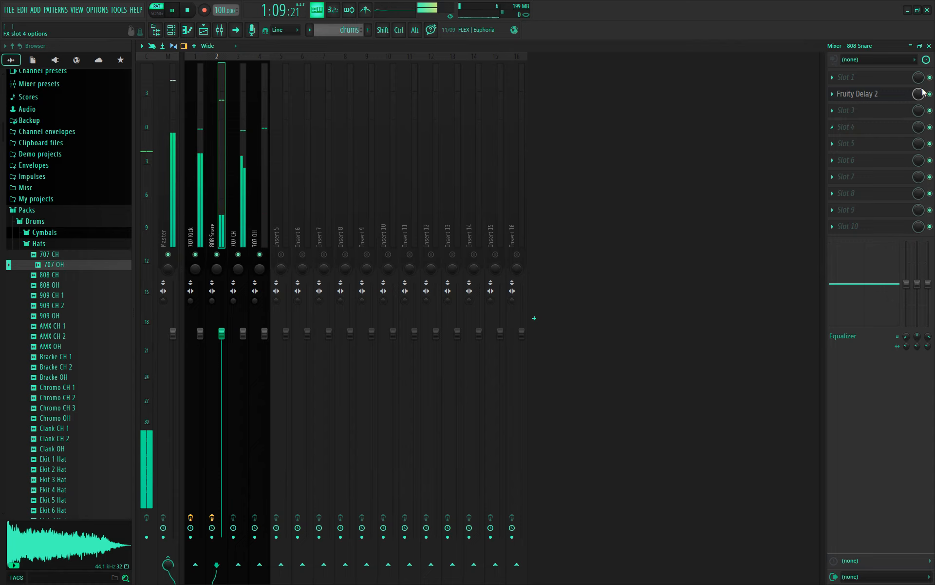
# - Lower, then raise, the Fruity Delay 2 mix on the 808 Snare while listening, then stop playback
pyautogui.moveTo(918, 94); pyautogui.dragTo(919, 122)
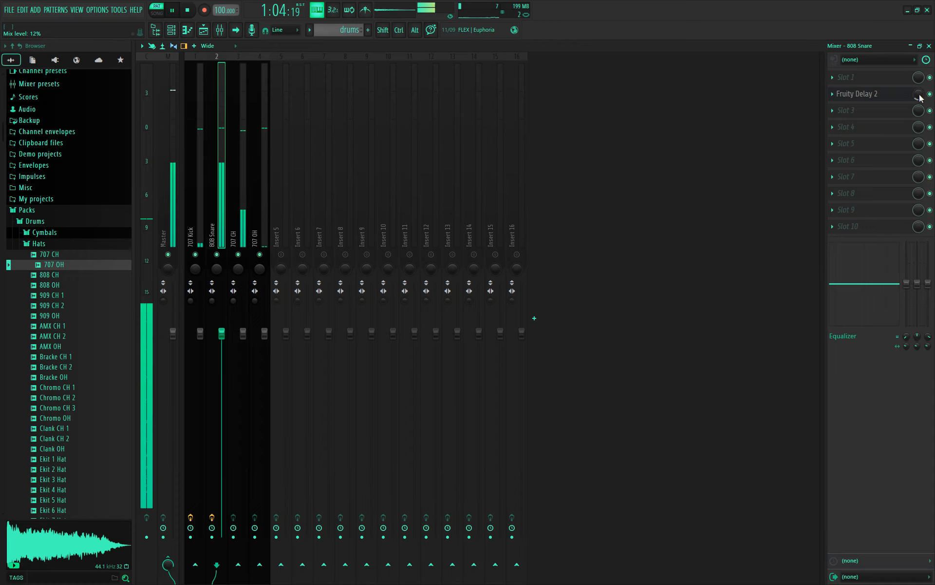
pyautogui.moveTo(918, 94)
pyautogui.mouseDown()
pyautogui.moveTo(918, 78)
pyautogui.moveTo(918, 95)
pyautogui.mouseUp()
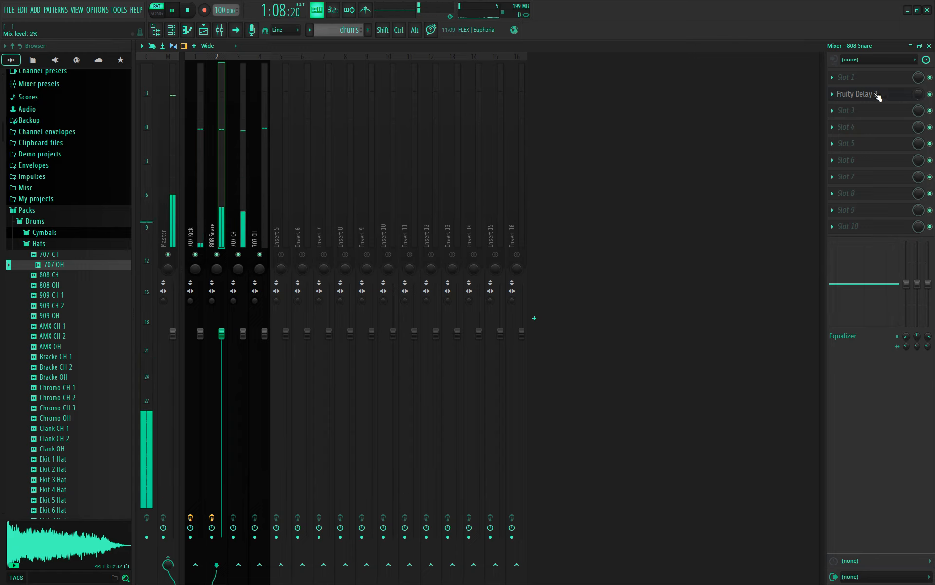
pyautogui.press('space')
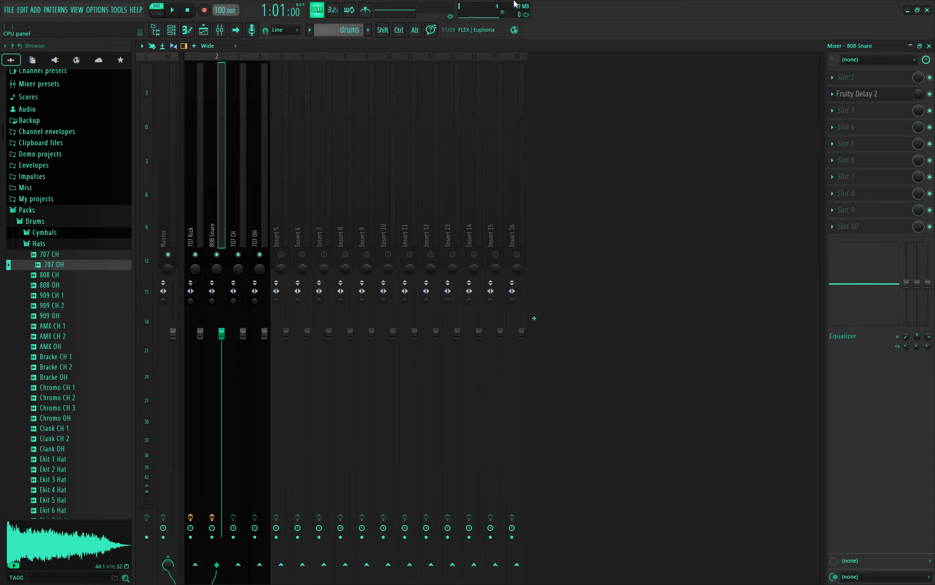
pyautogui.moveTo(427, 2)
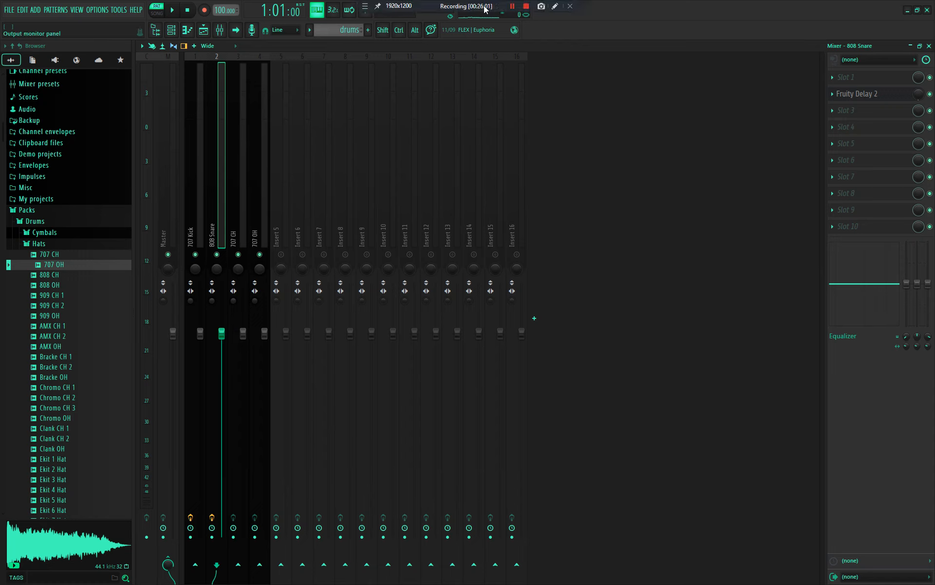